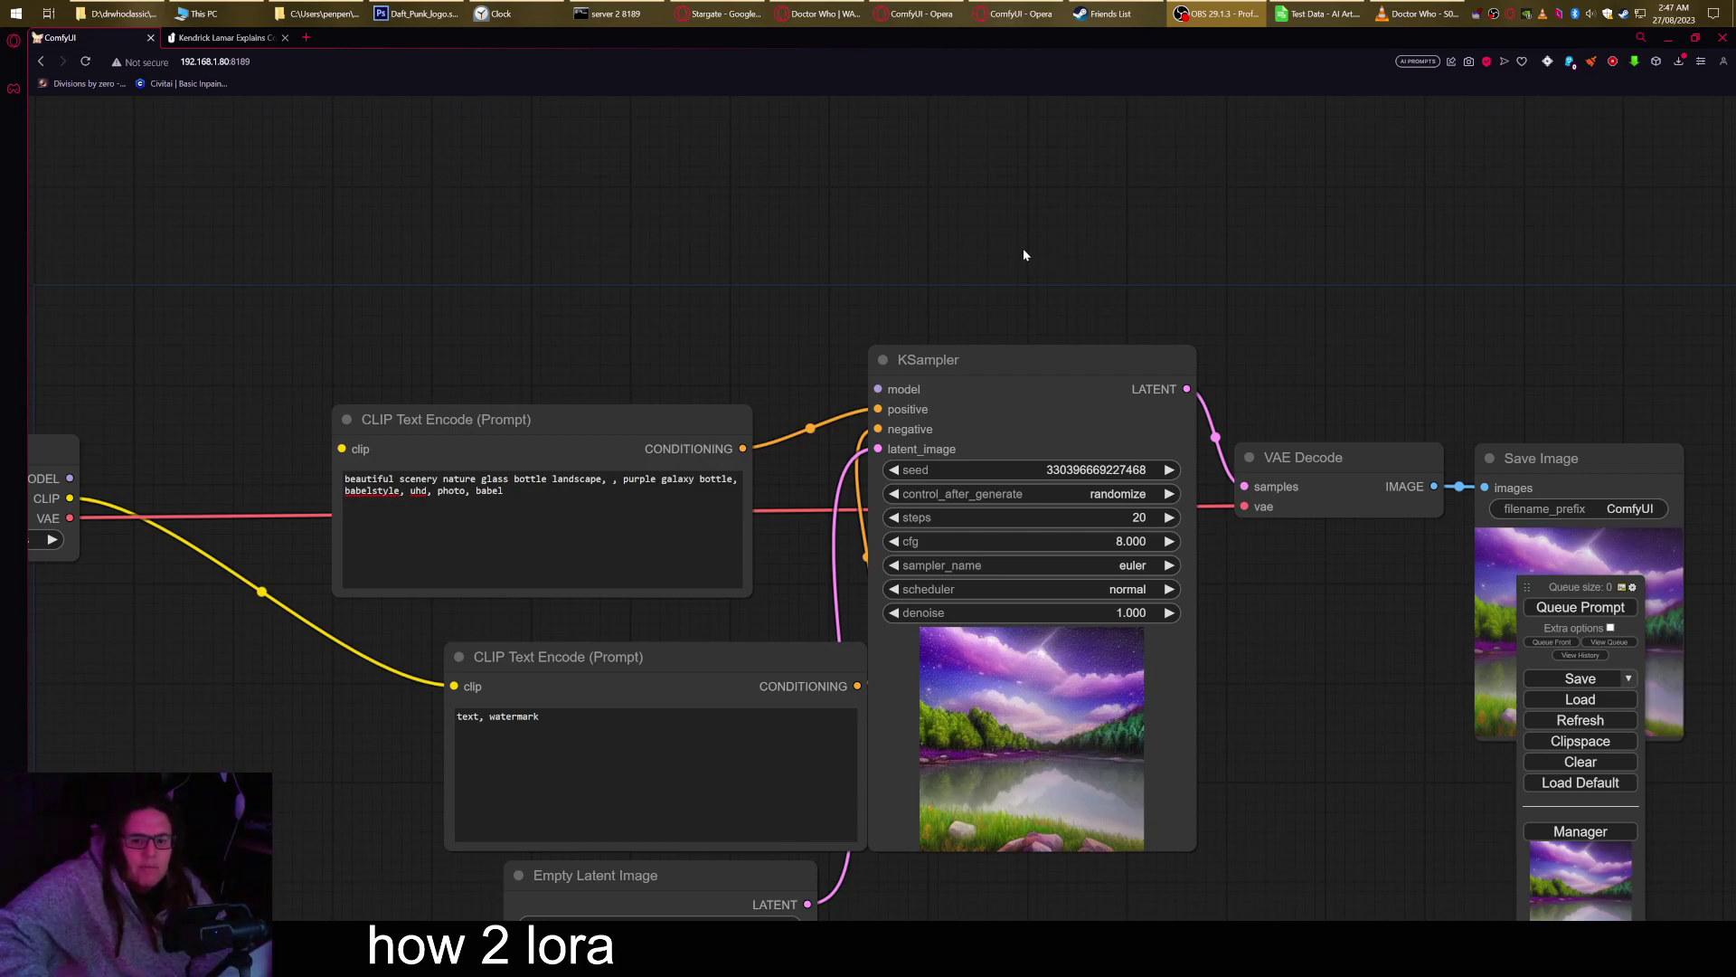
# - Zoom out over the bottle-prompt workflow, shift Load Checkpoint right and move the queue panel aside
pyautogui.scroll(-1, 1022, 248)
pyautogui.moveTo(333, 394); pyautogui.dragTo(415, 392)
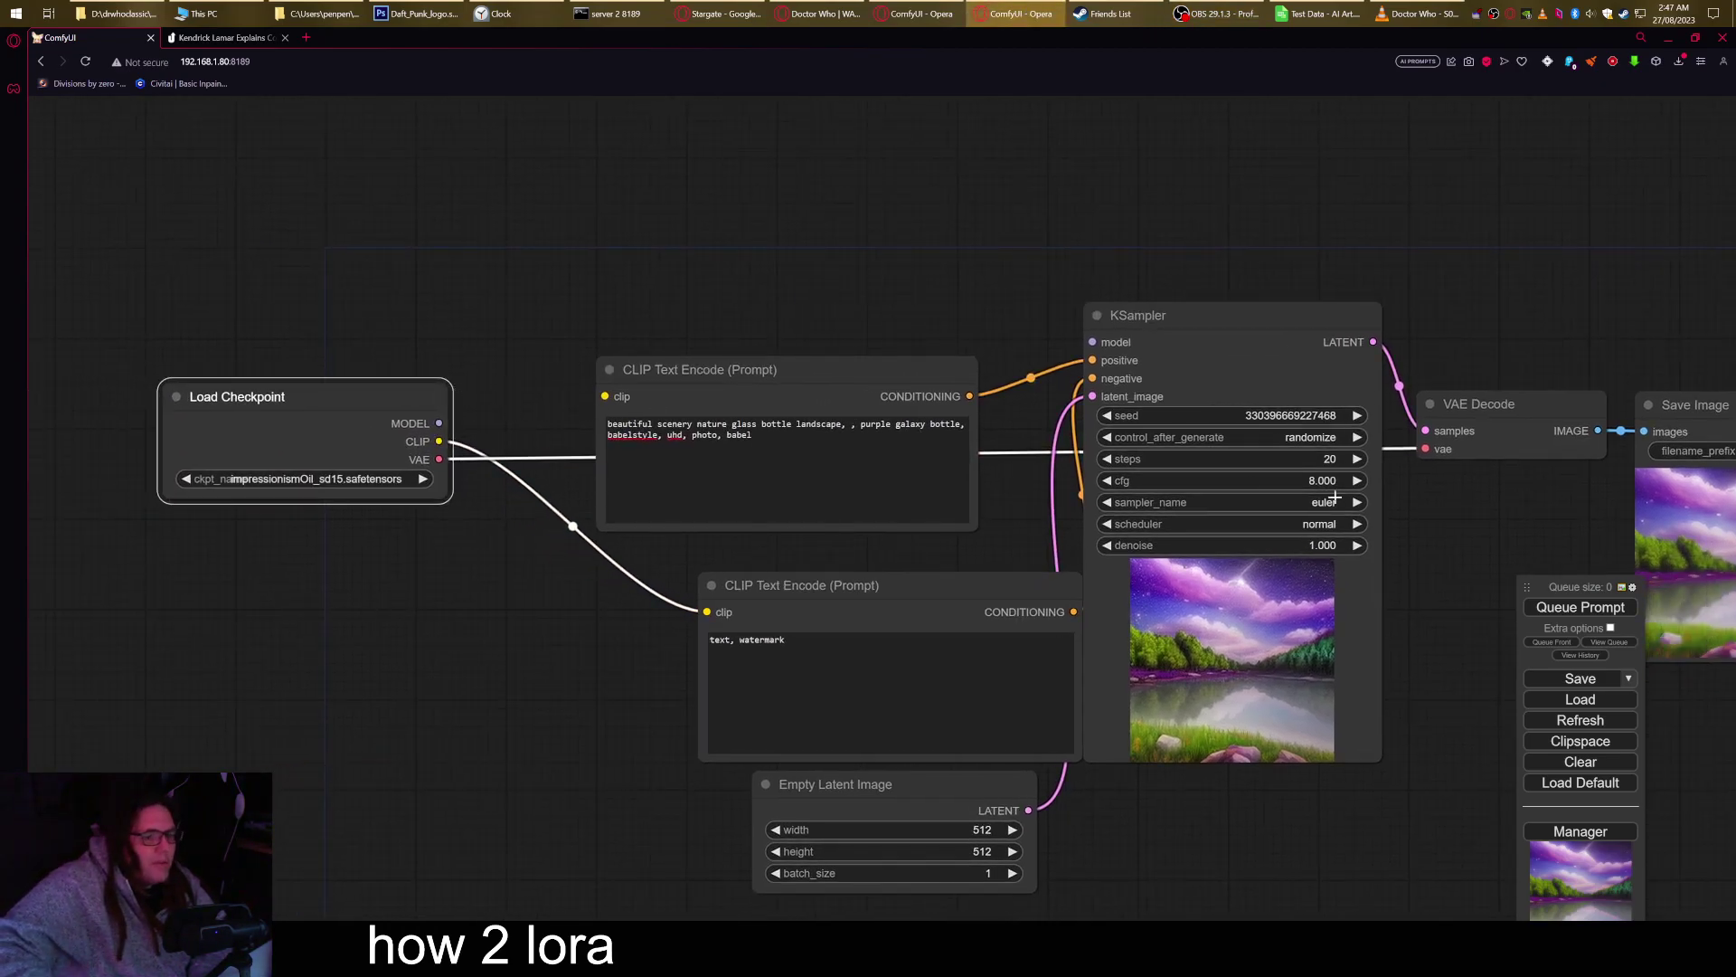
pyautogui.moveTo(1503, 723); pyautogui.dragTo(1468, 671)
pyautogui.moveTo(1593, 586); pyautogui.dragTo(1501, 518)
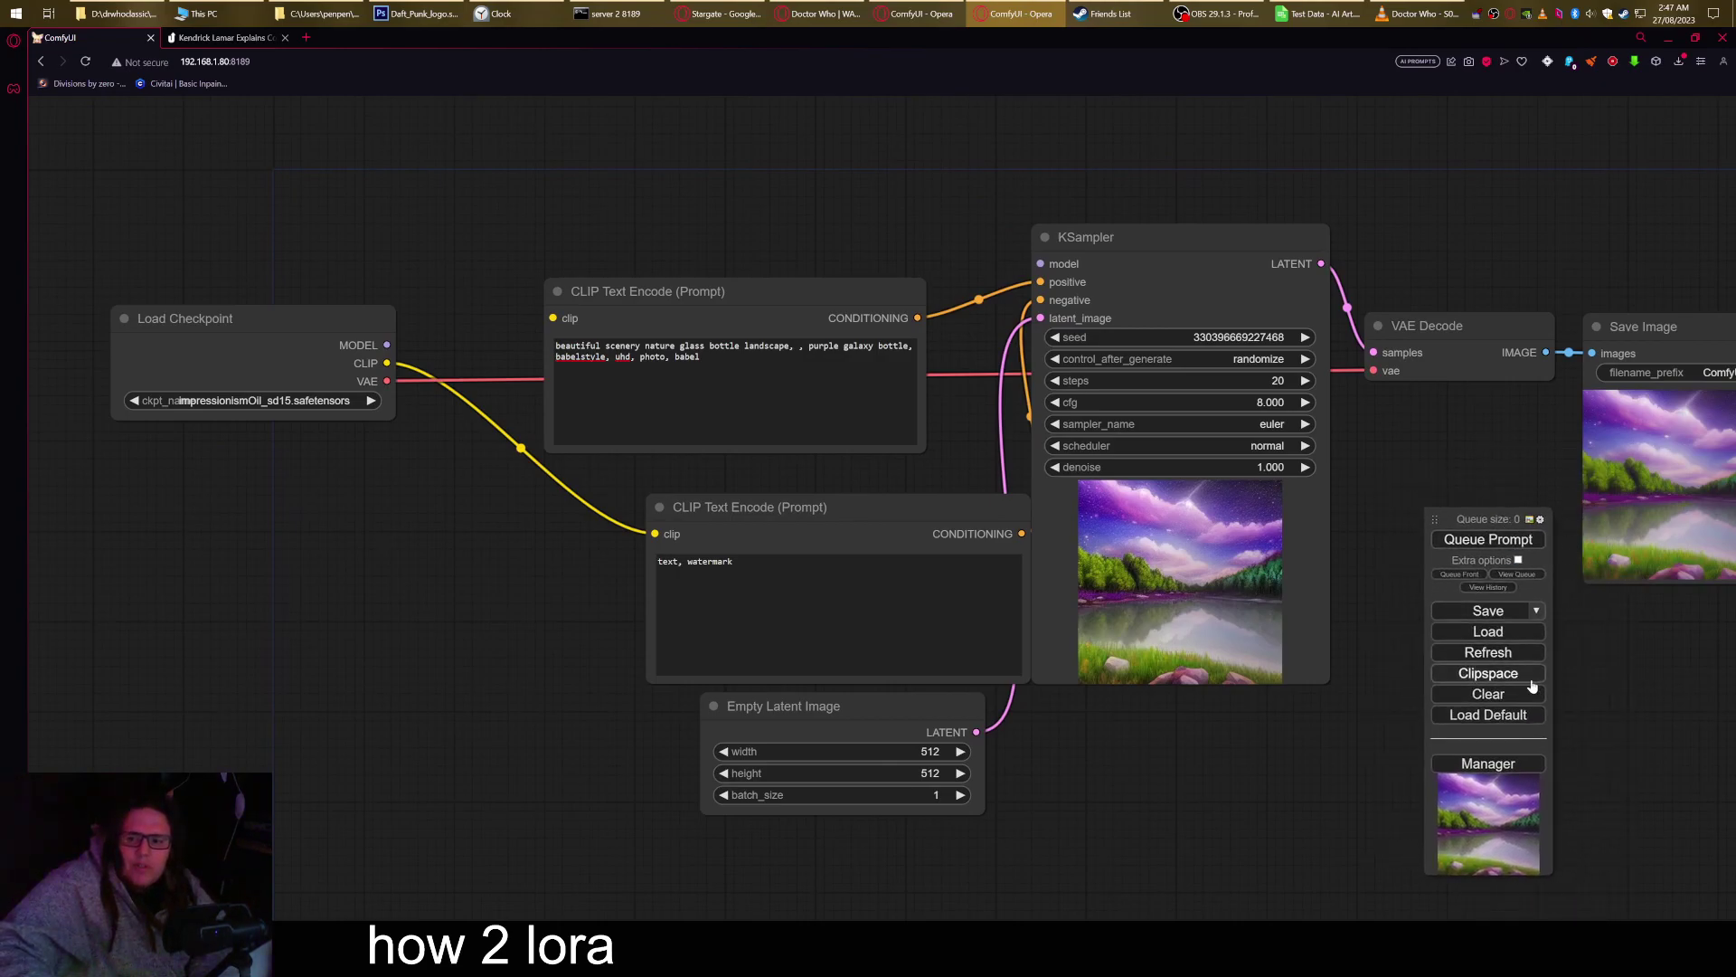
# - Reload the default workflow after confirming, then move its Load Checkpoint node up and left
pyautogui.click(1508, 718)
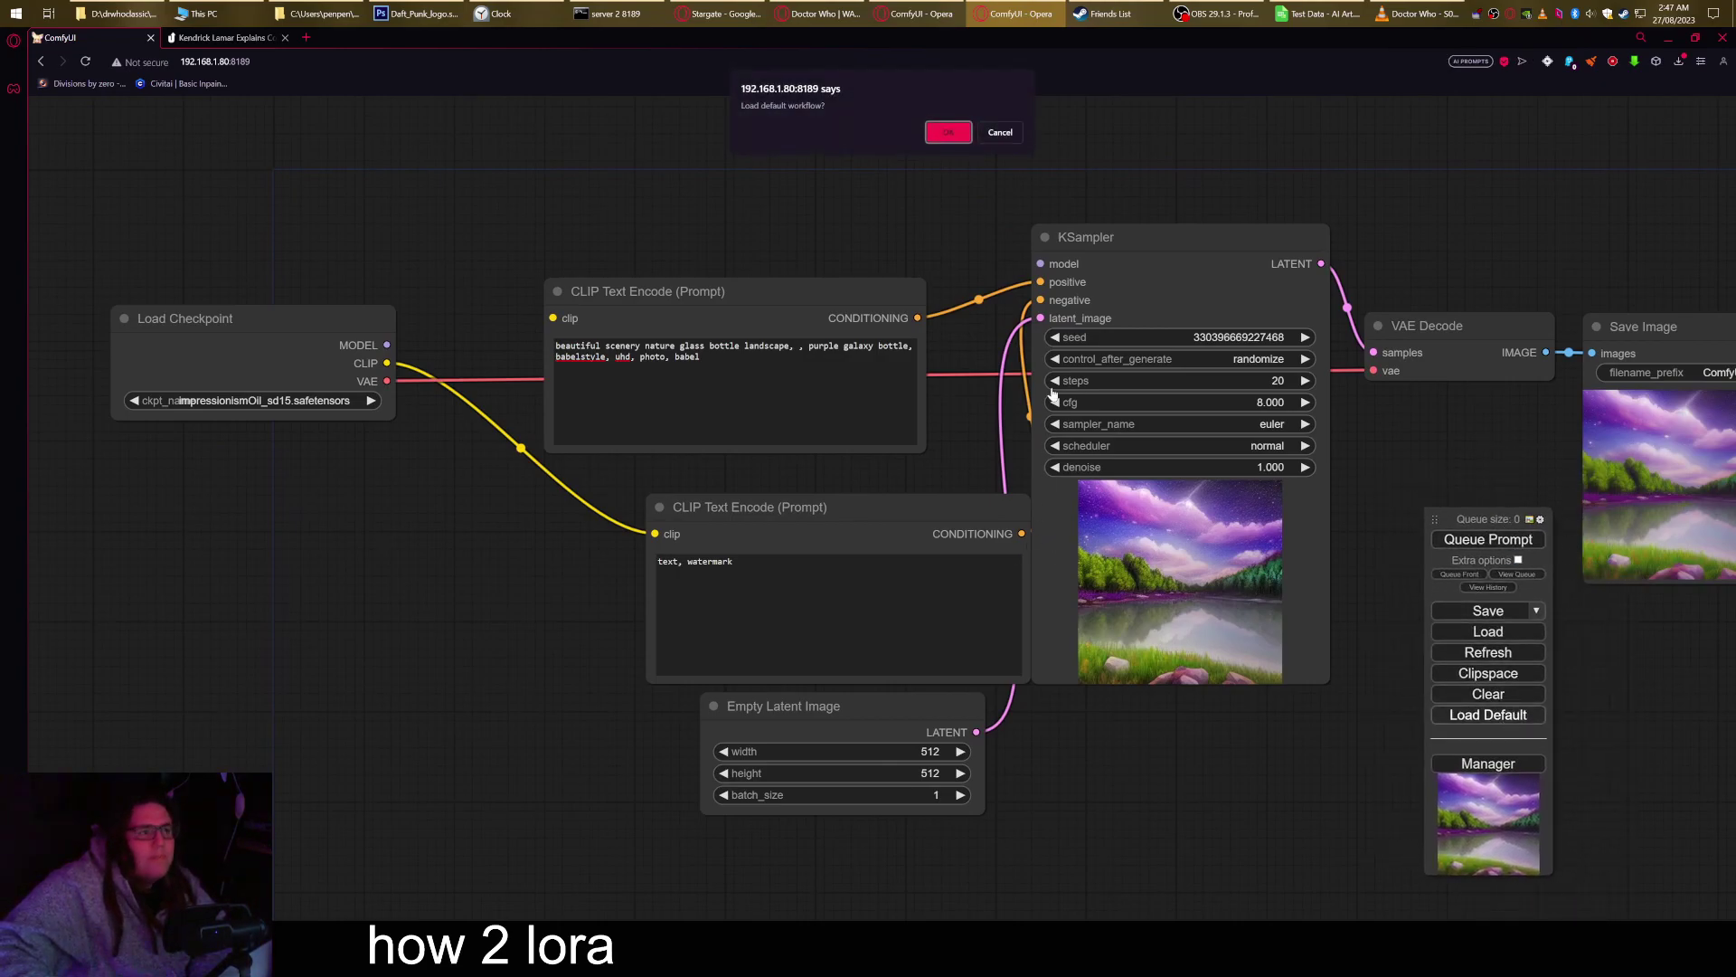
pyautogui.click(947, 129)
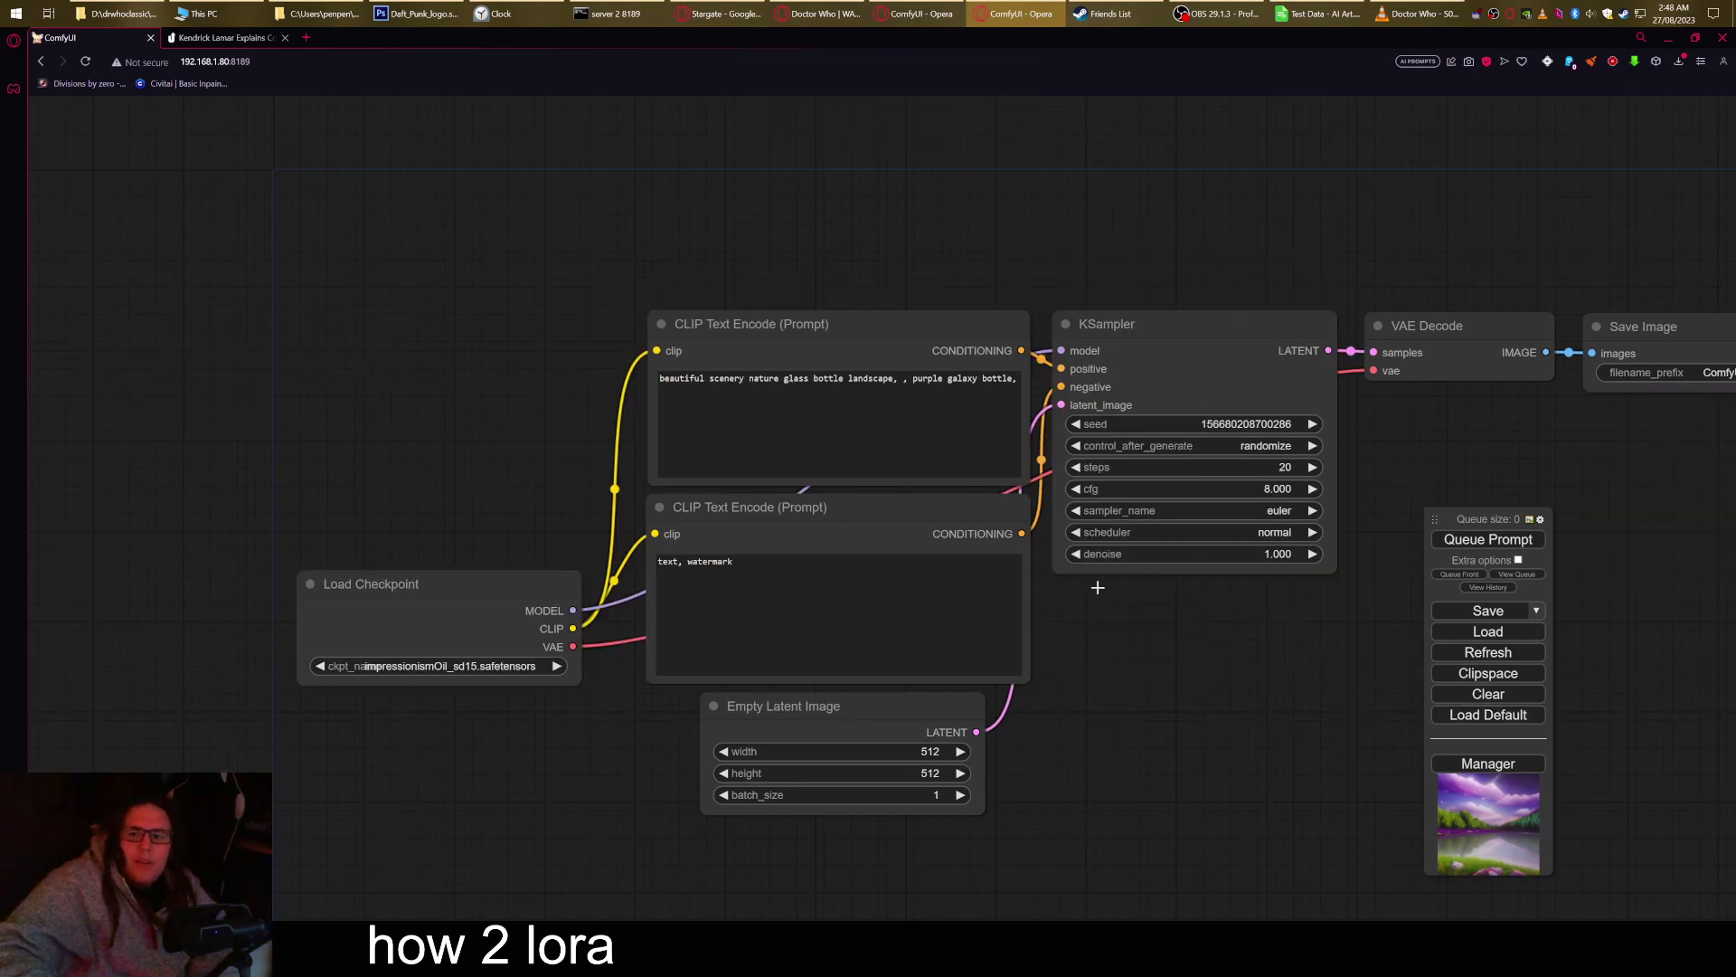
pyautogui.moveTo(1097, 590); pyautogui.dragTo(647, 654)
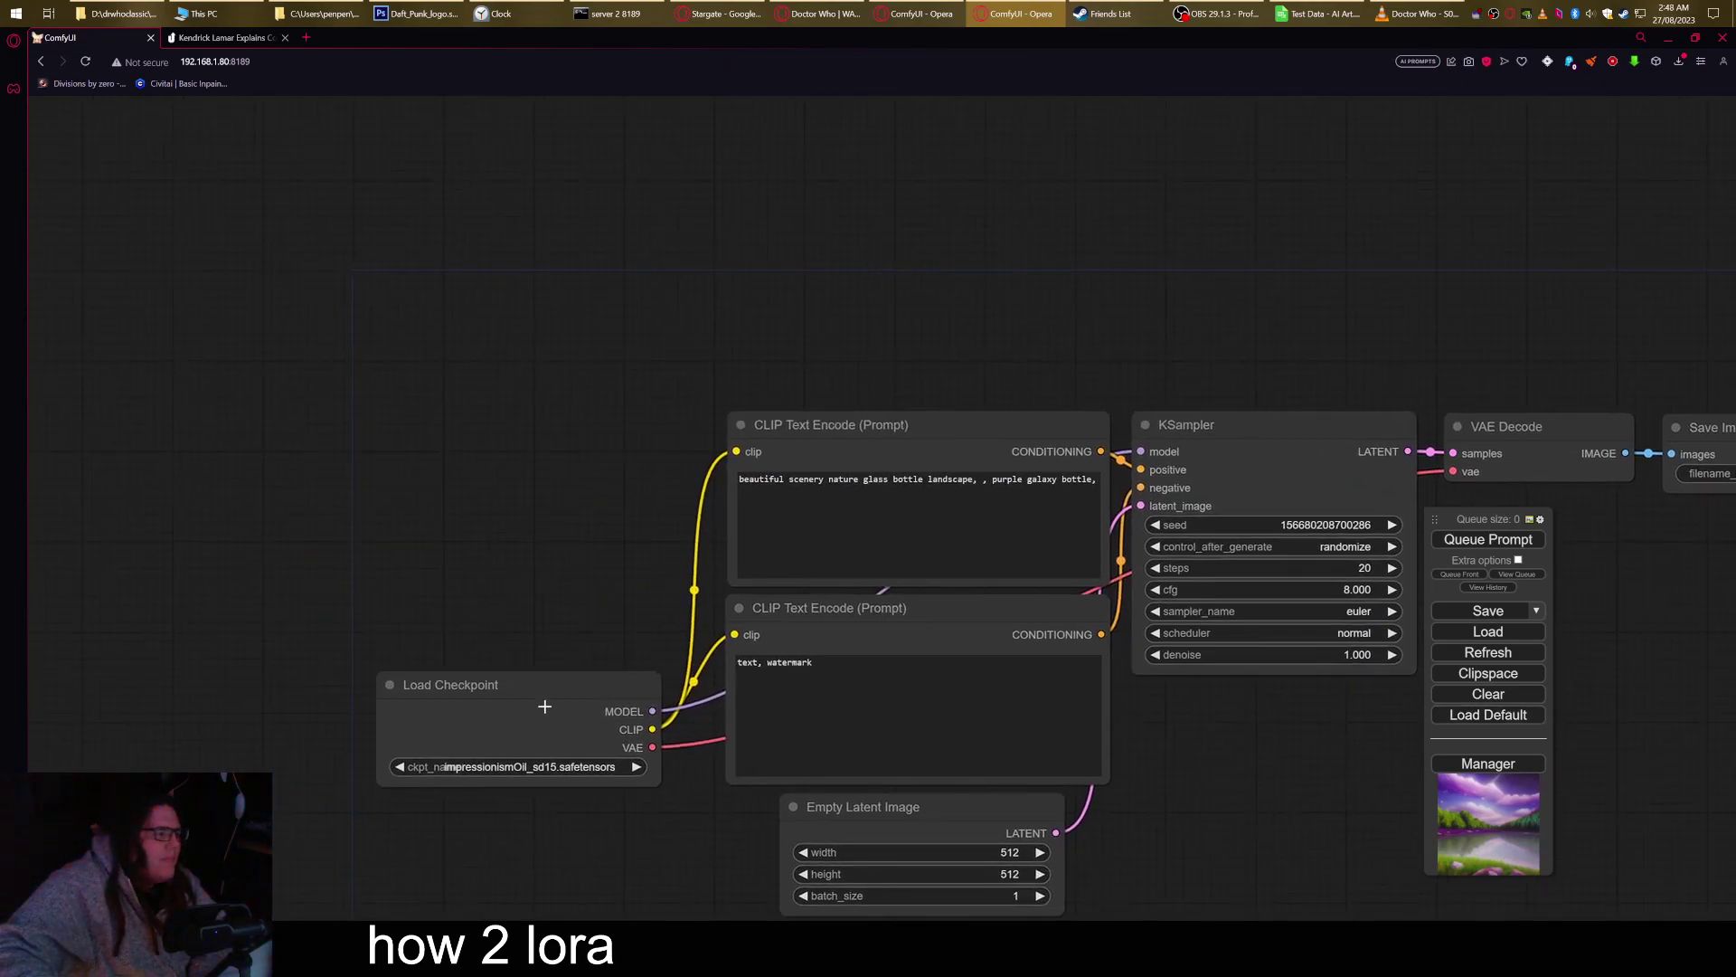
pyautogui.moveTo(544, 706); pyautogui.dragTo(384, 441)
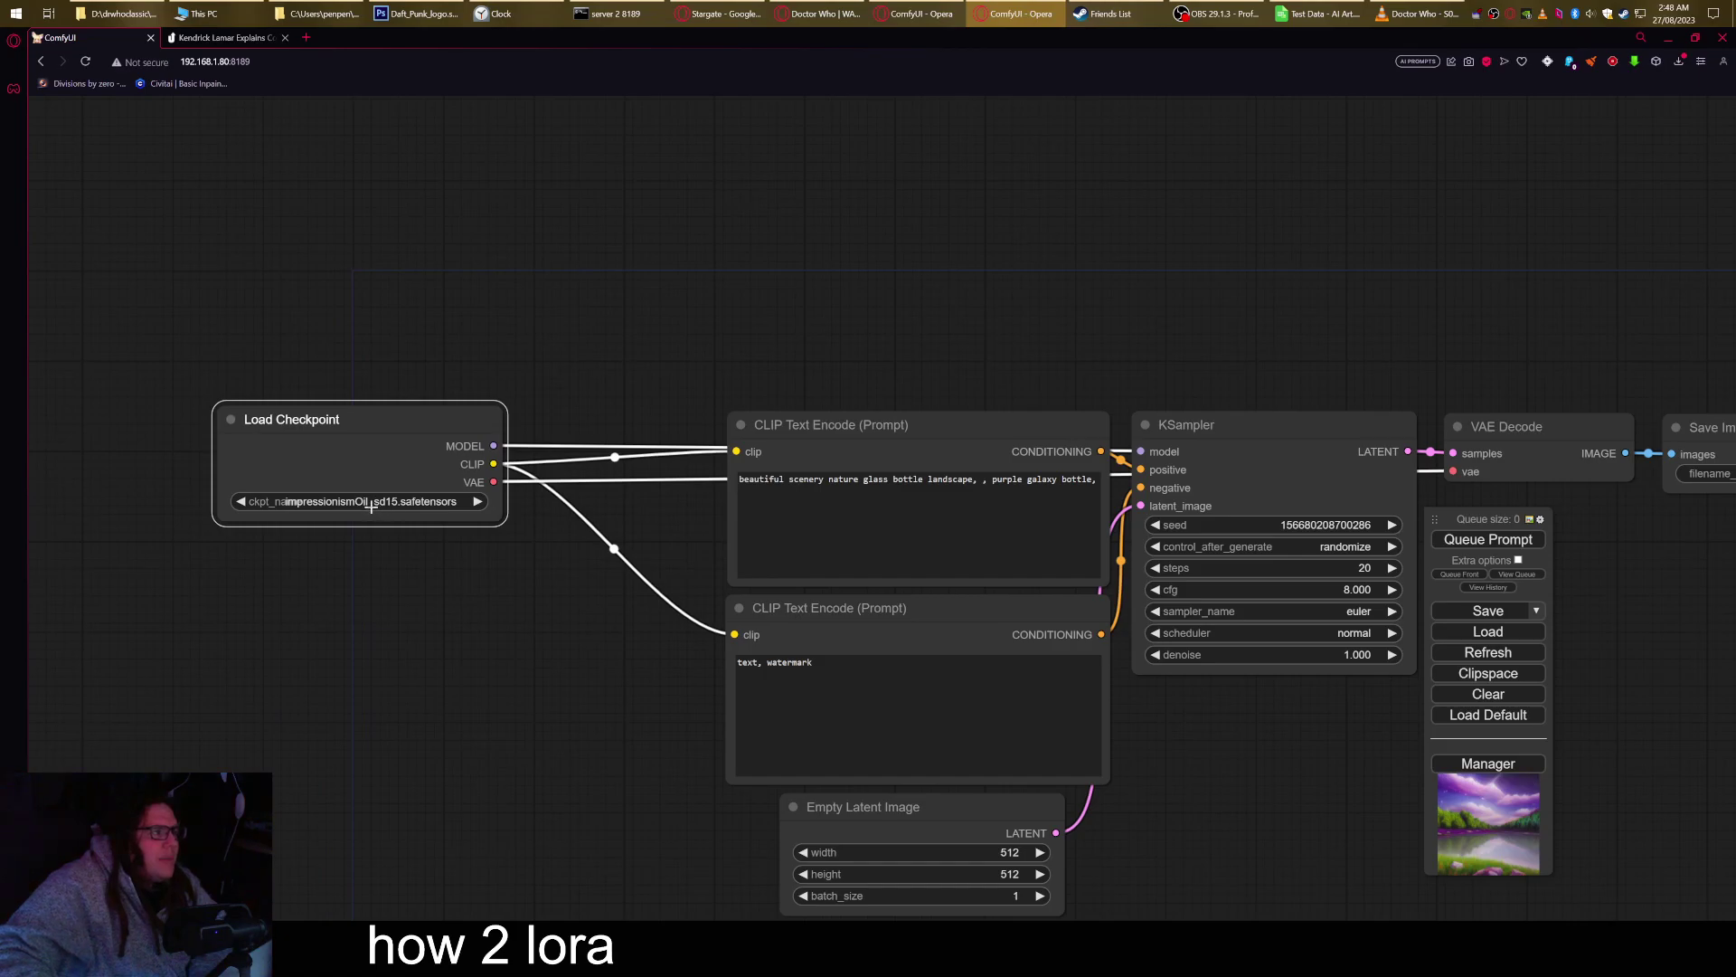
# - Switch the checkpoint to realisticVisionV20_v20.safetensors and delete the stray comma before 'purple' in the prompt
pyautogui.click(371, 504)
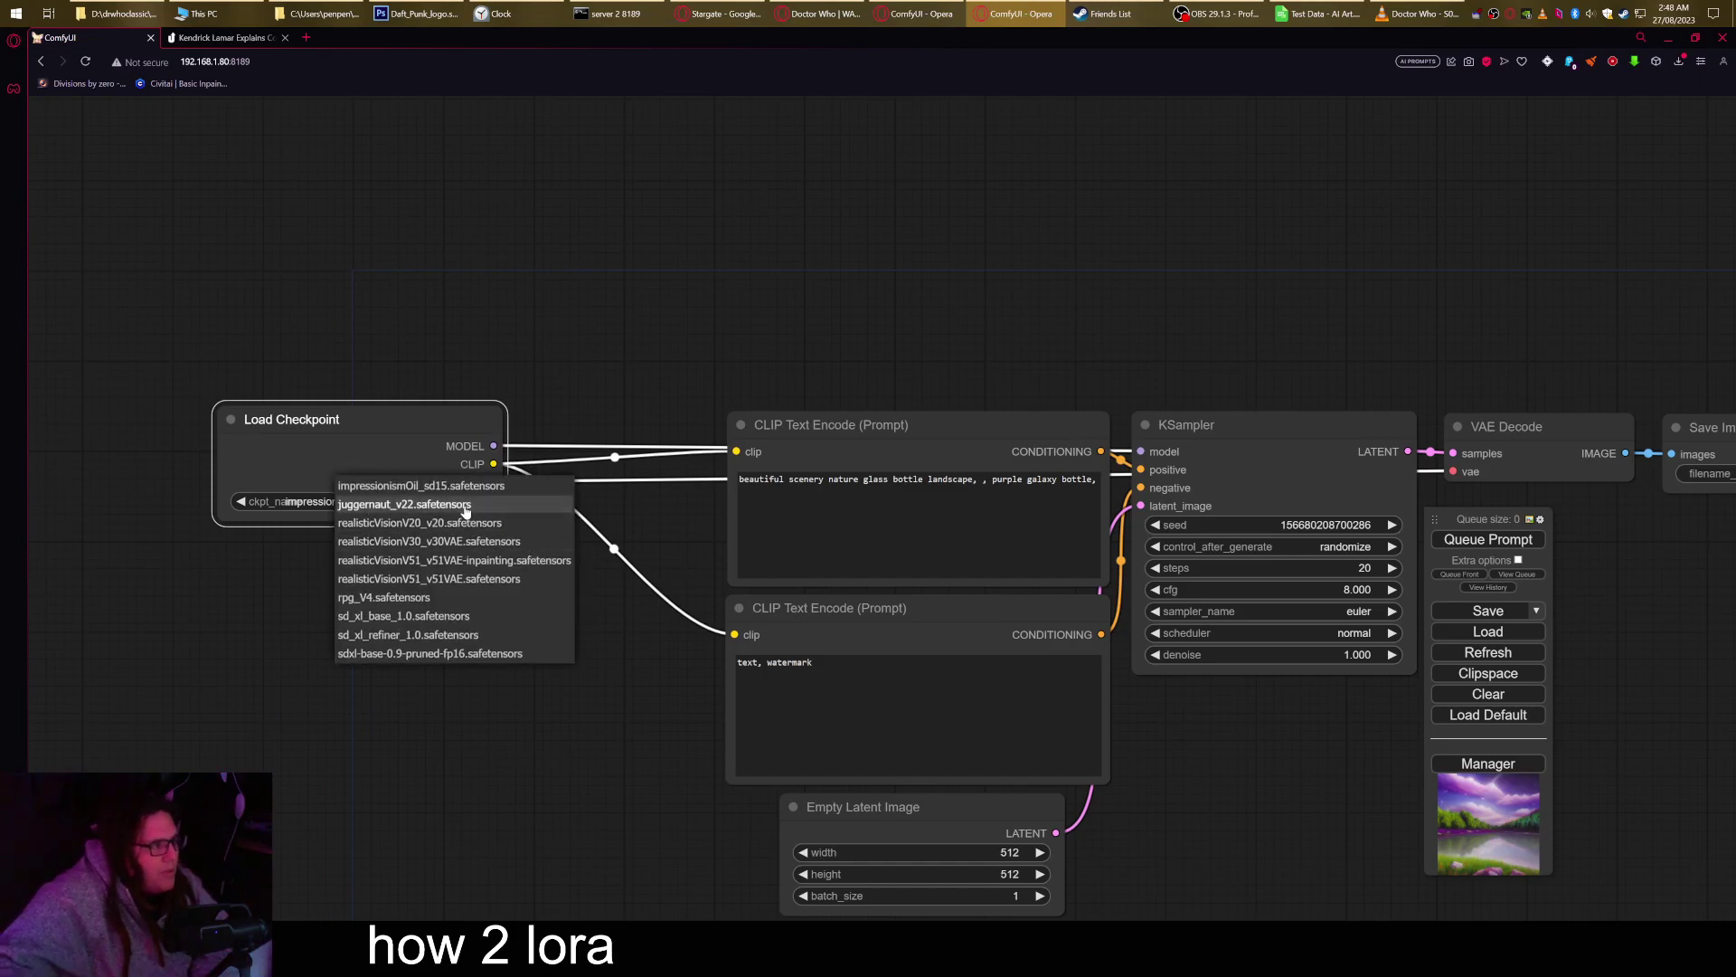
pyautogui.click(409, 522)
pyautogui.moveTo(650, 458); pyautogui.dragTo(567, 553)
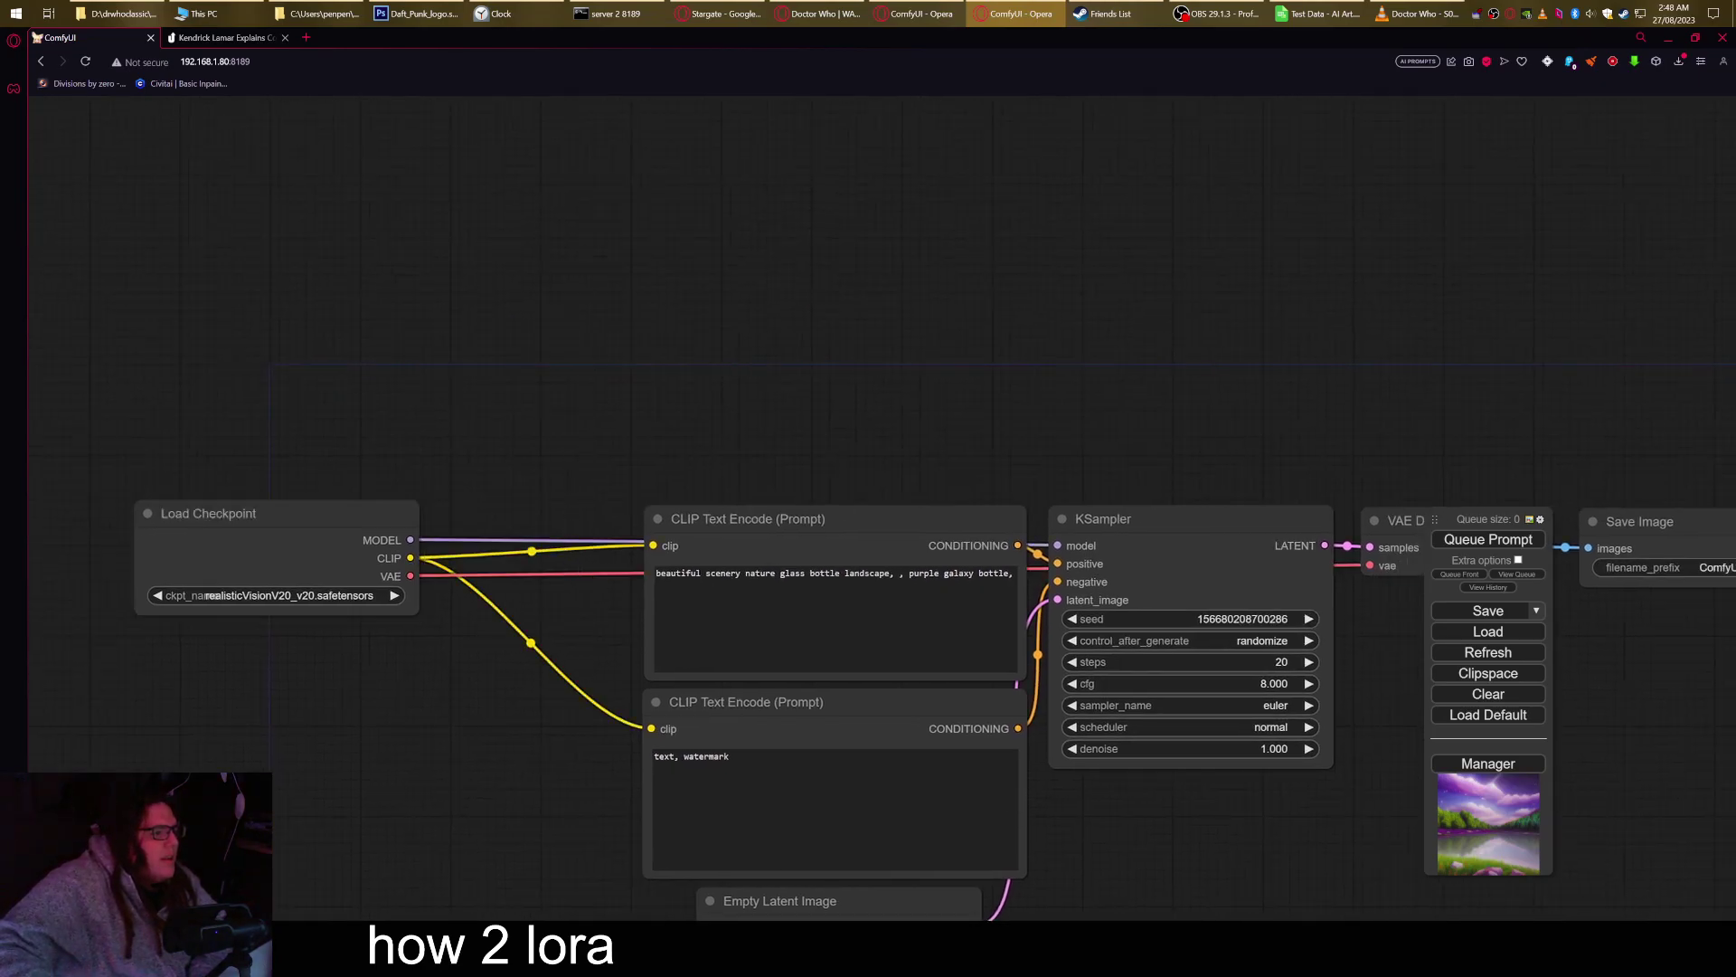
pyautogui.click(910, 573)
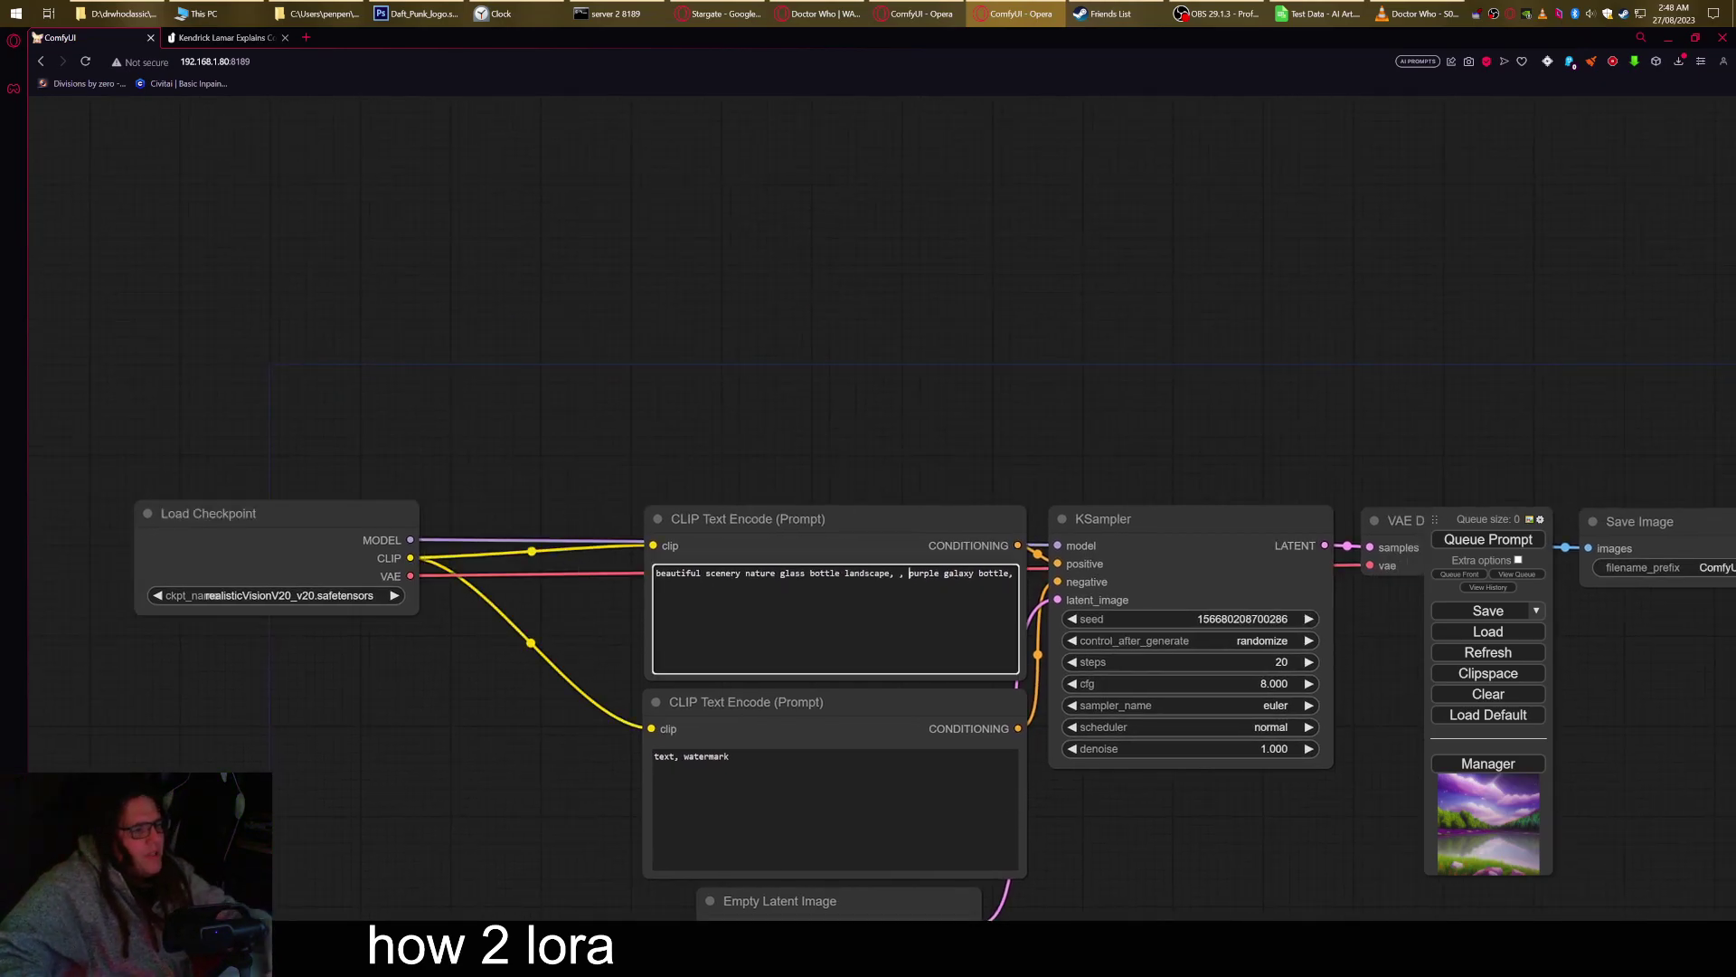
pyautogui.press('BackSpace')
pyautogui.press('BackSpace')
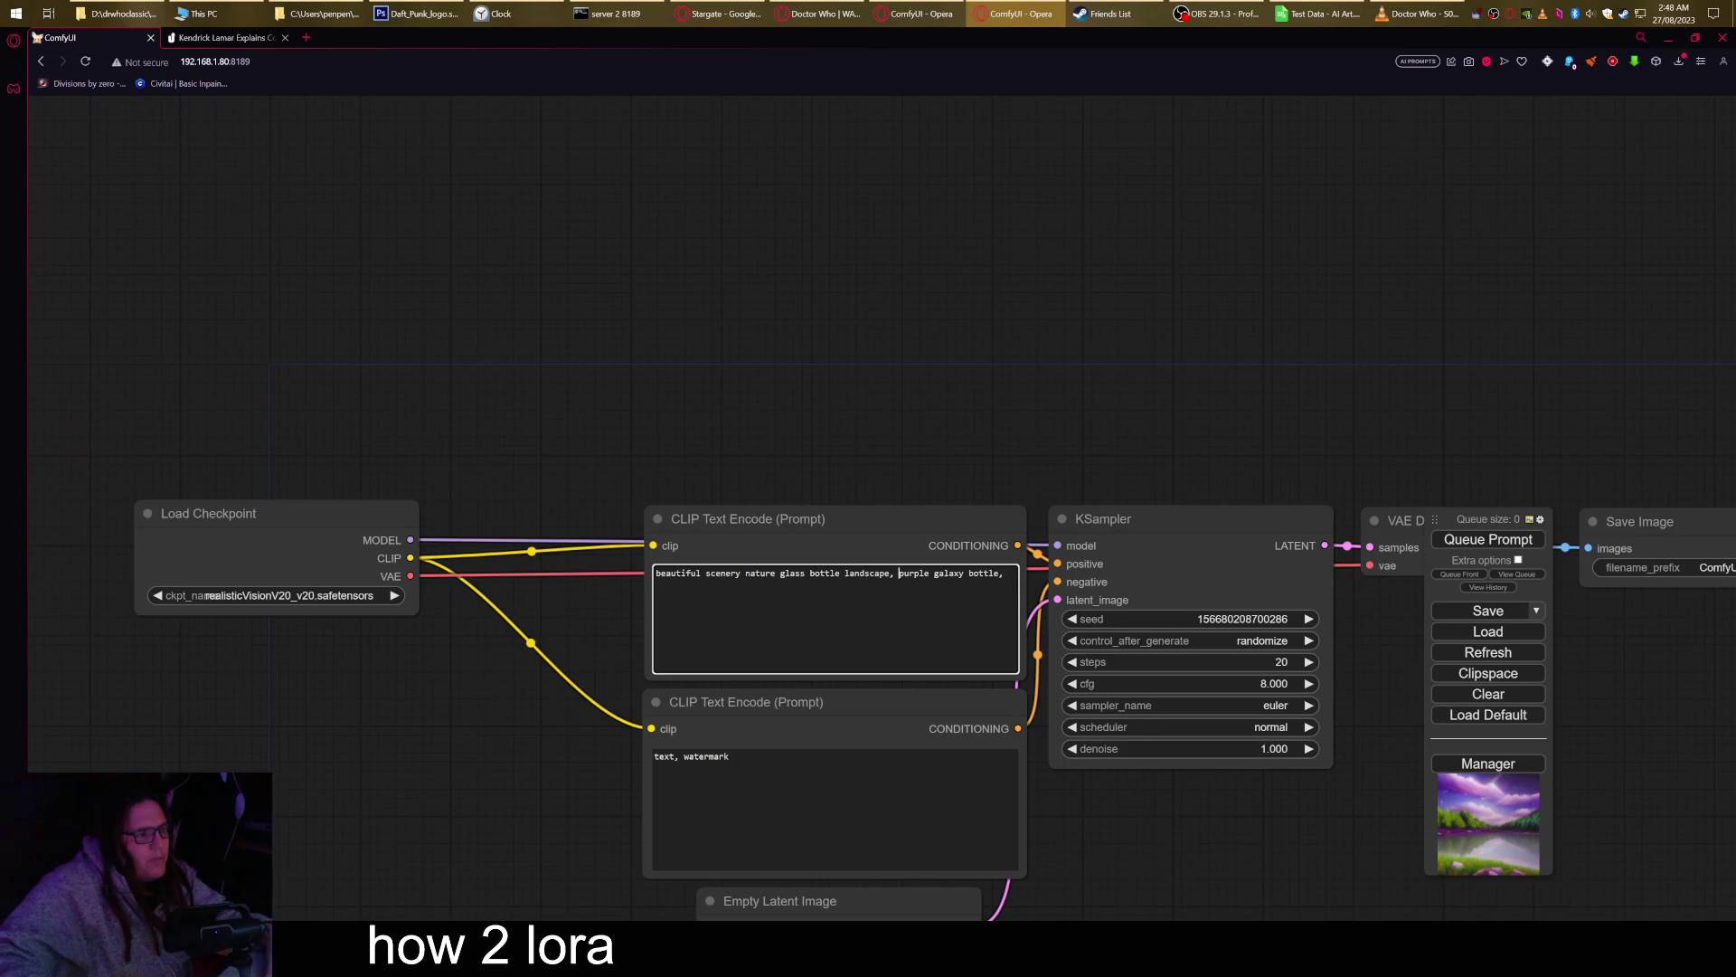
pyautogui.click(1004, 573)
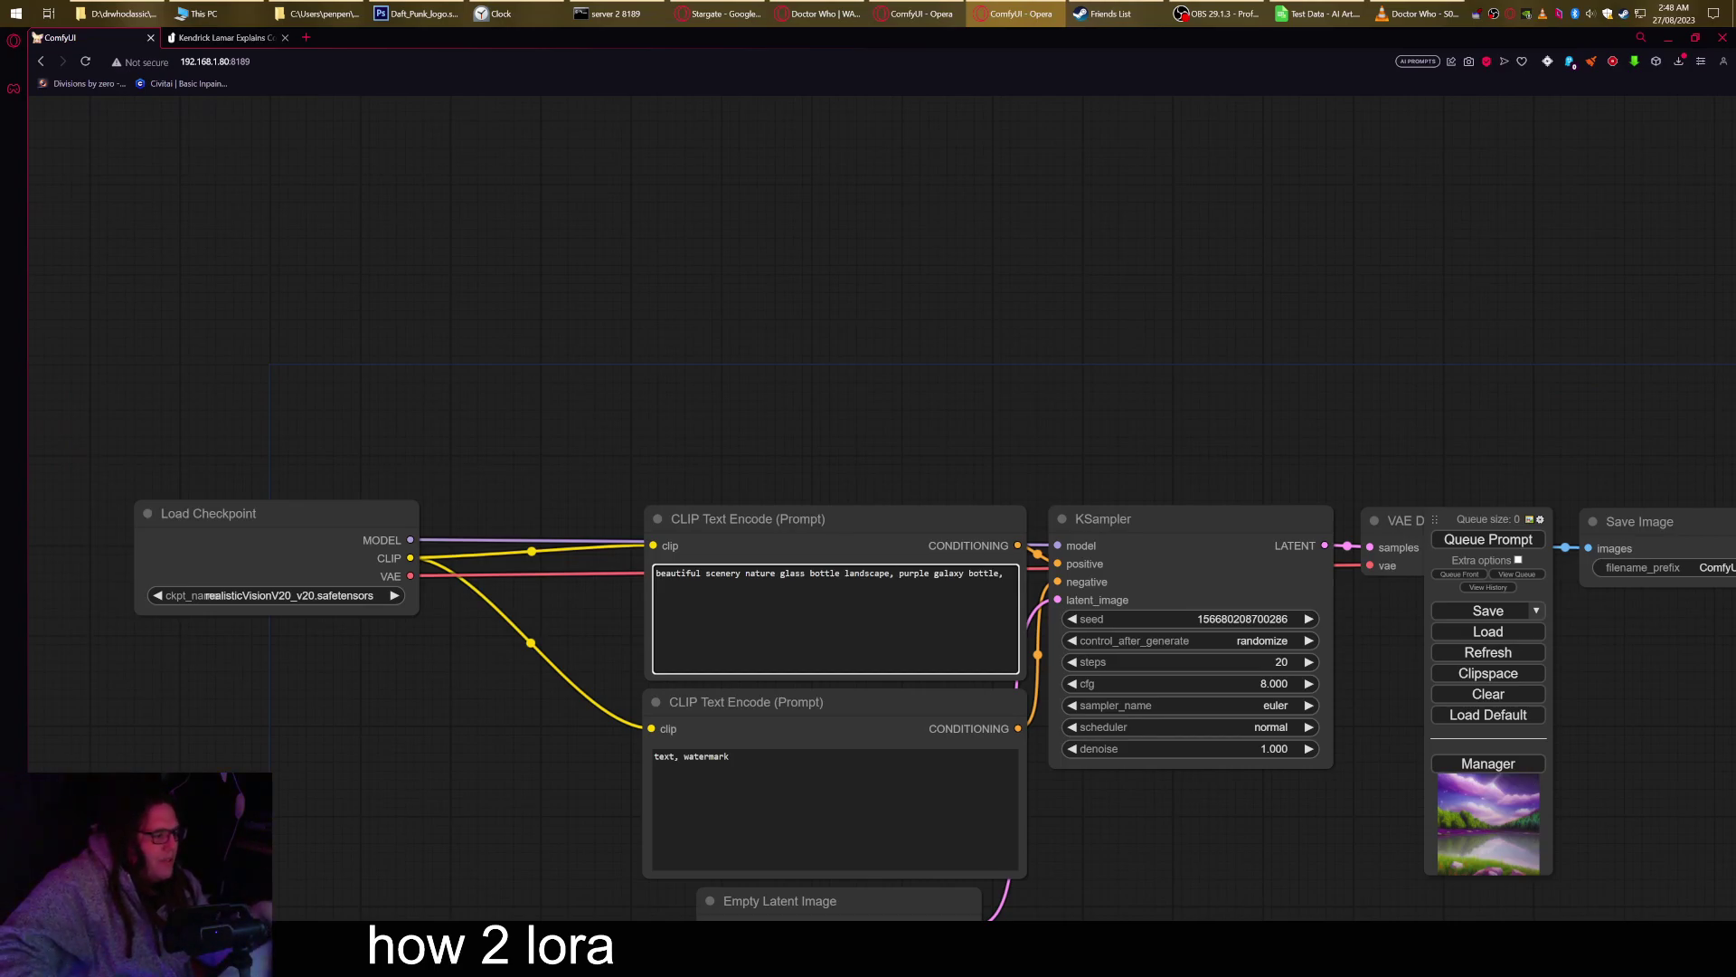
pyautogui.moveTo(470, 524); pyautogui.dragTo(440, 489)
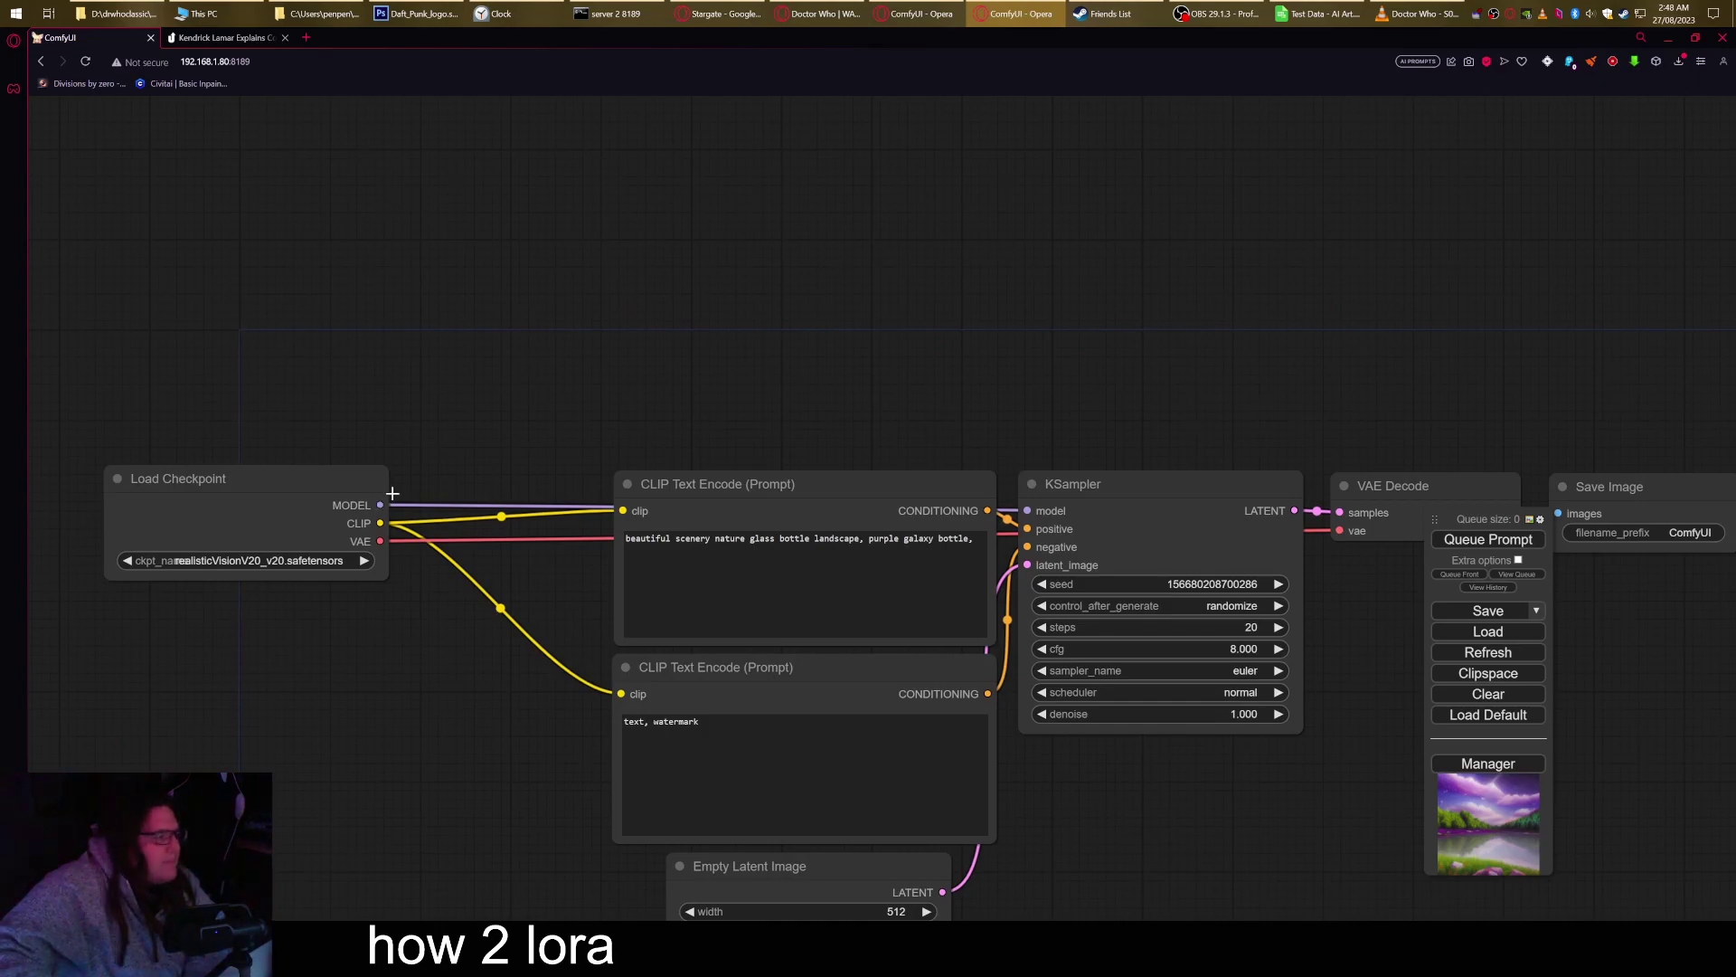
# - Add a Load LoRA node wired from the Load Checkpoint's MODEL output
pyautogui.moveTo(380, 504); pyautogui.dragTo(532, 320)
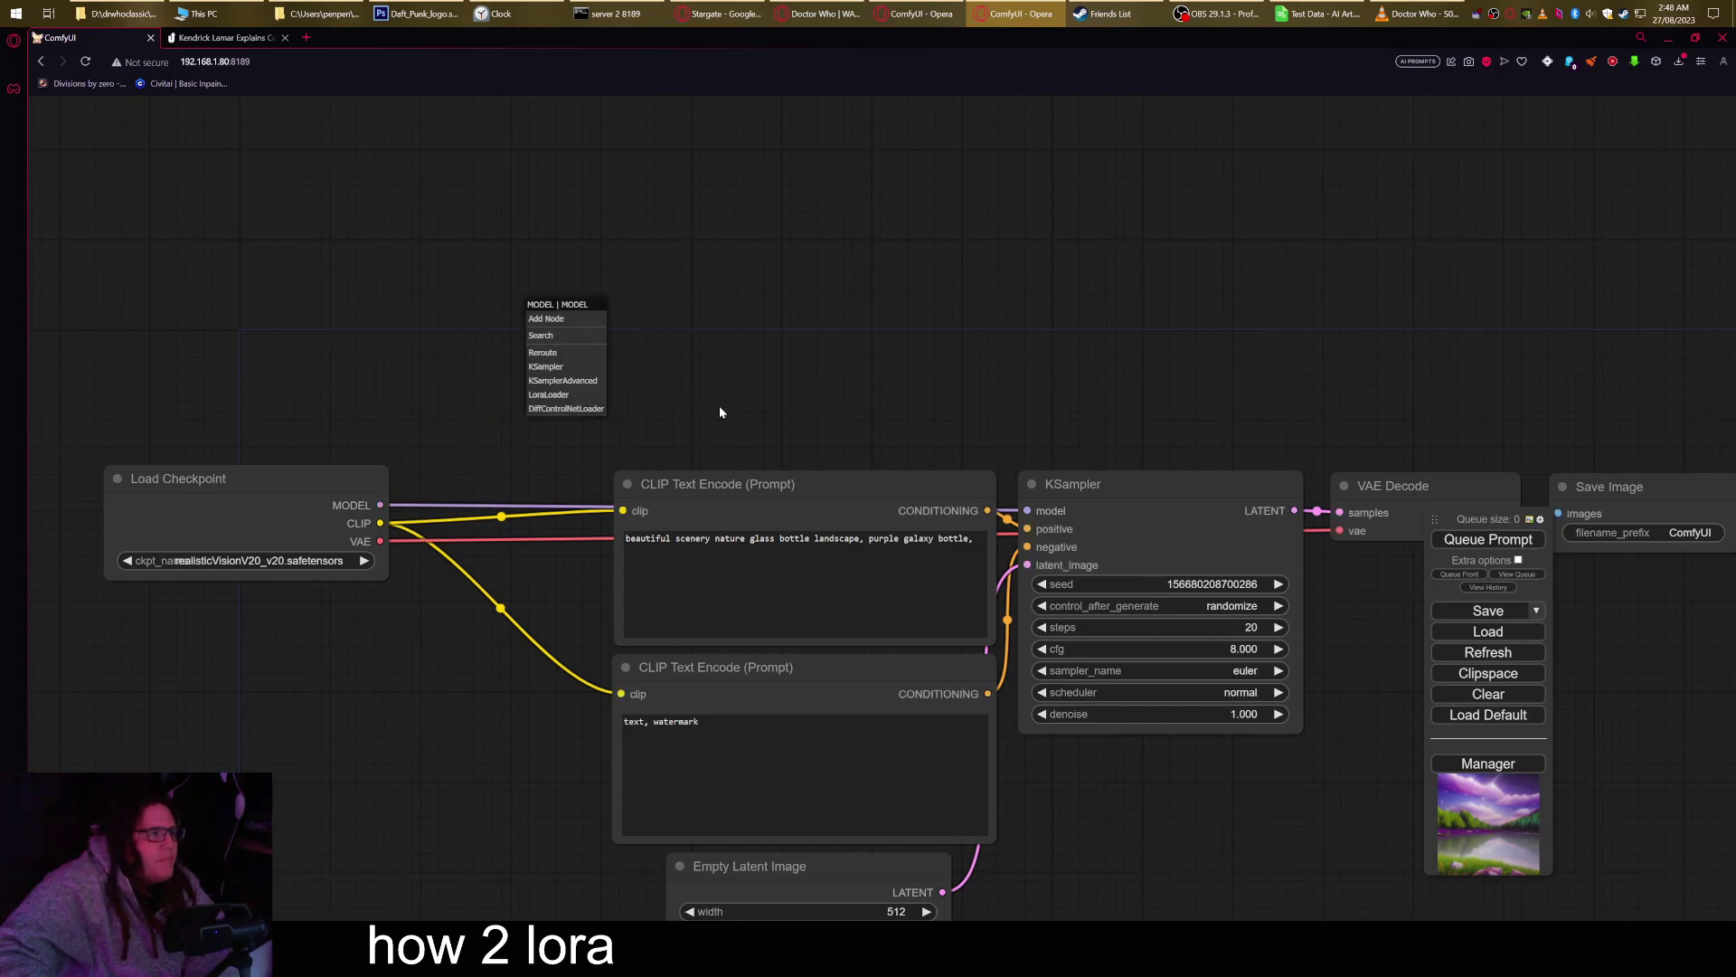
pyautogui.click(552, 396)
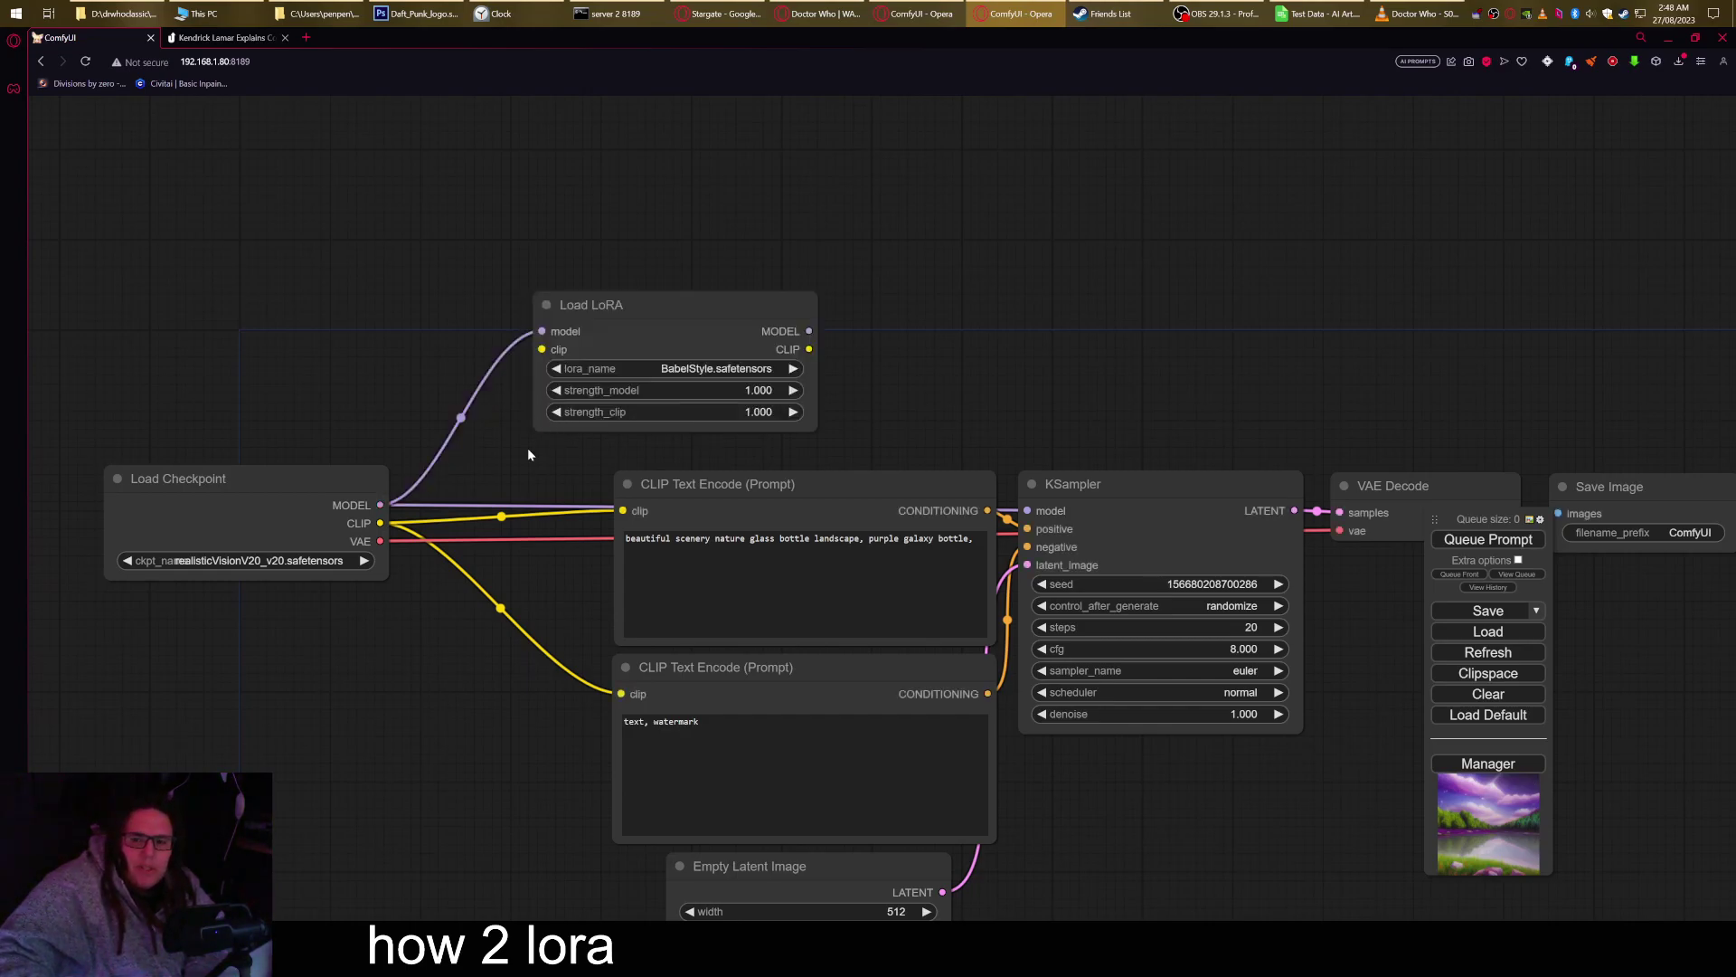
pyautogui.doubleClick(328, 351)
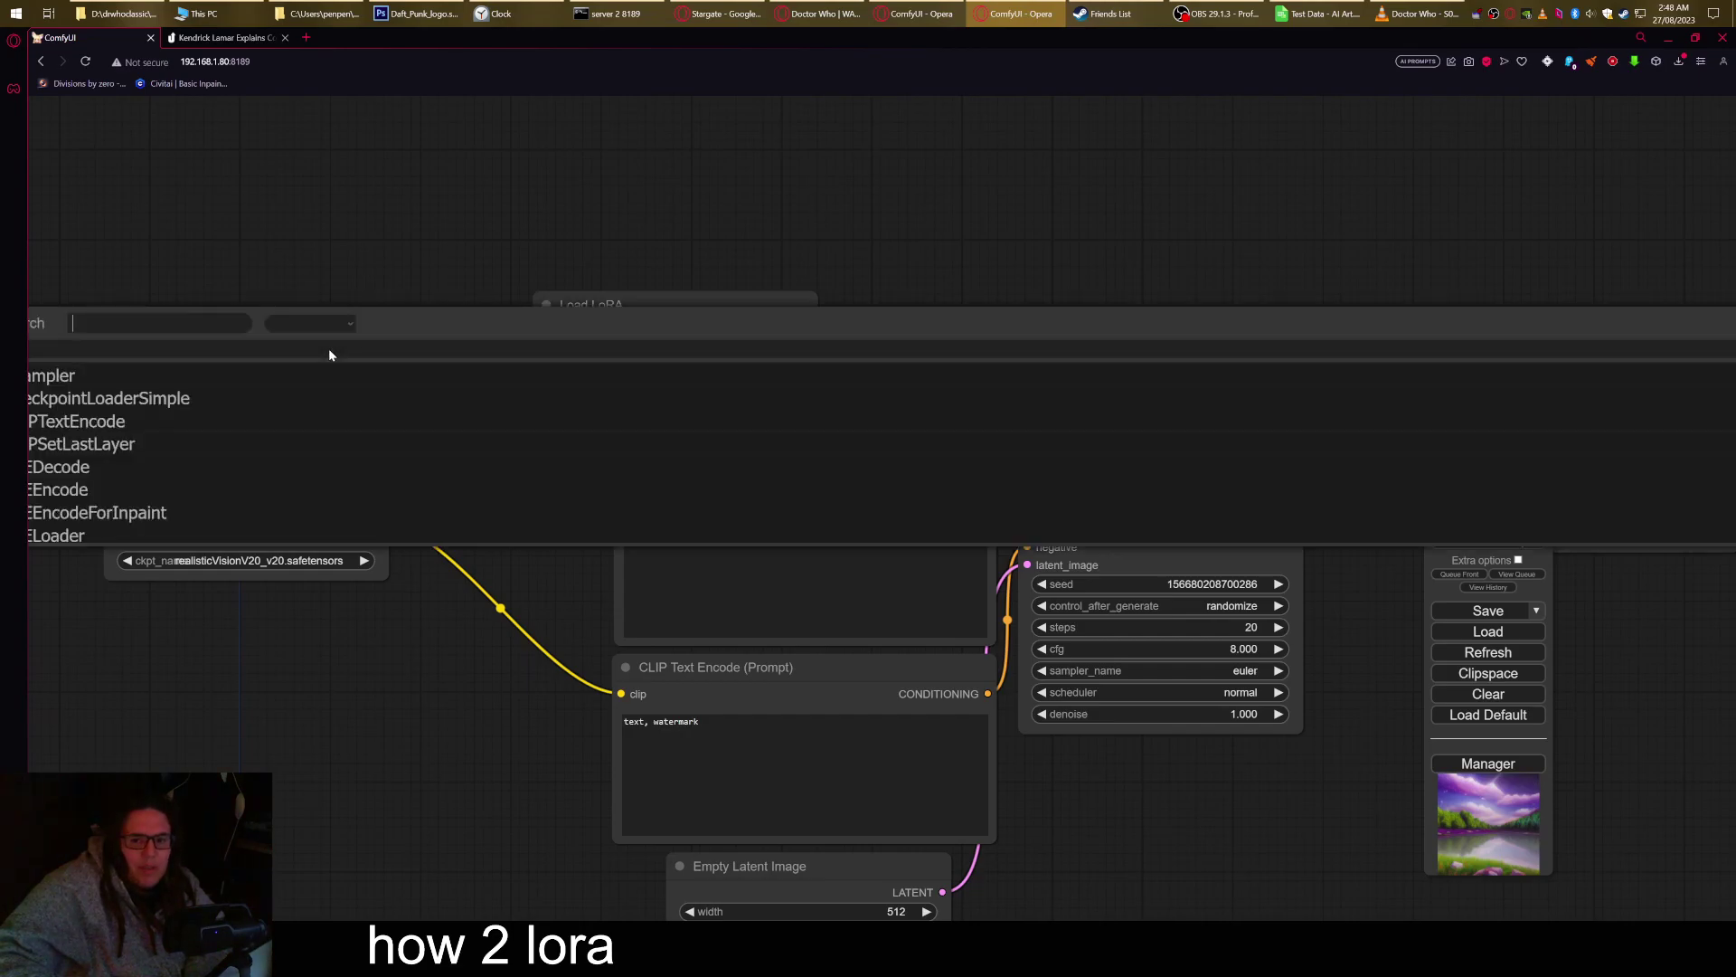
pyautogui.write('lor')
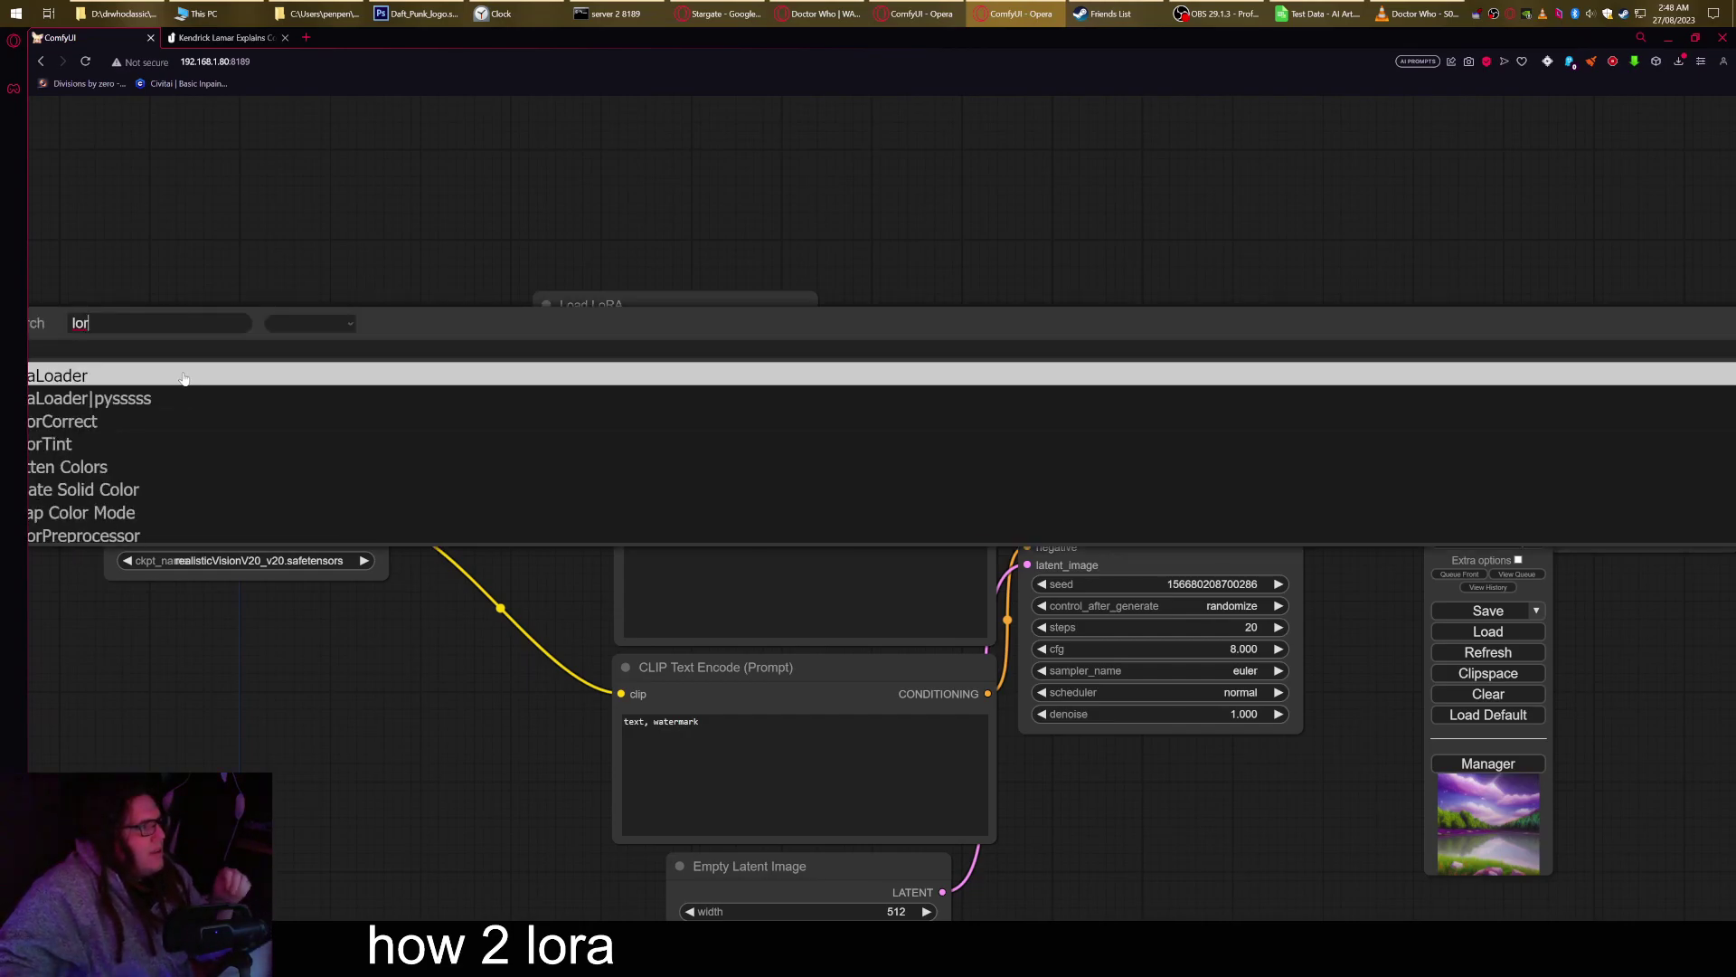
pyautogui.scroll(-10, 181, 416)
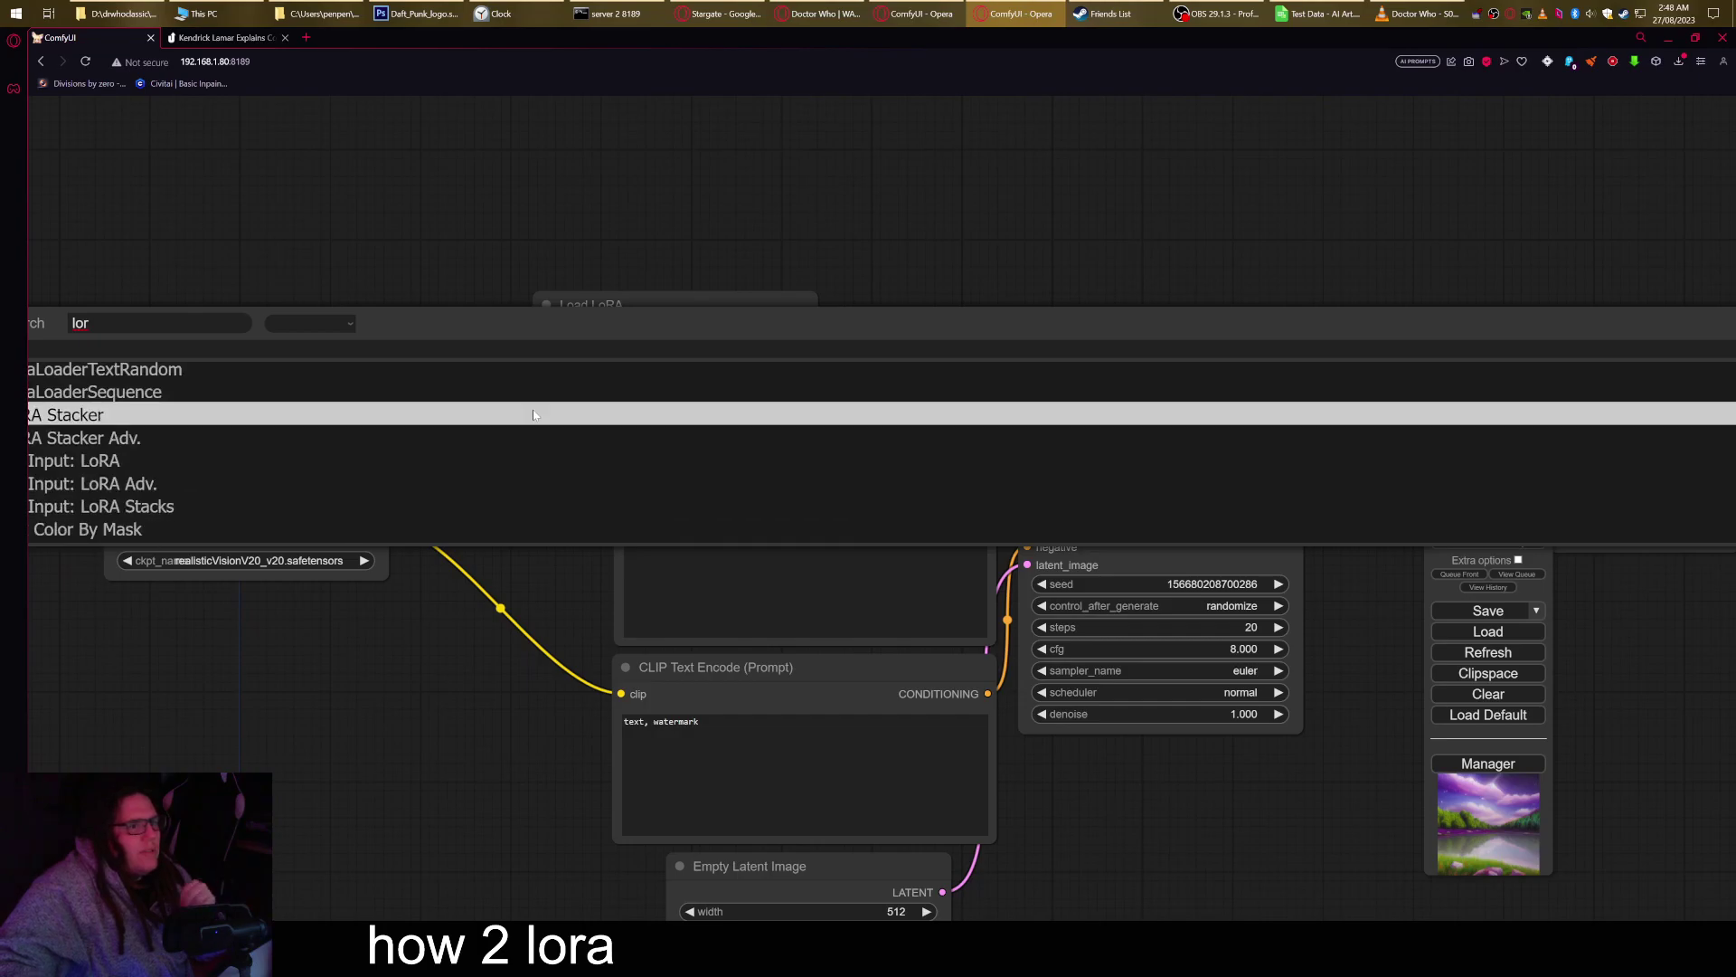
# - Delete the duplicate Load LoRA node added through the 'lor' canvas search
pyautogui.doubleClick(438, 242)
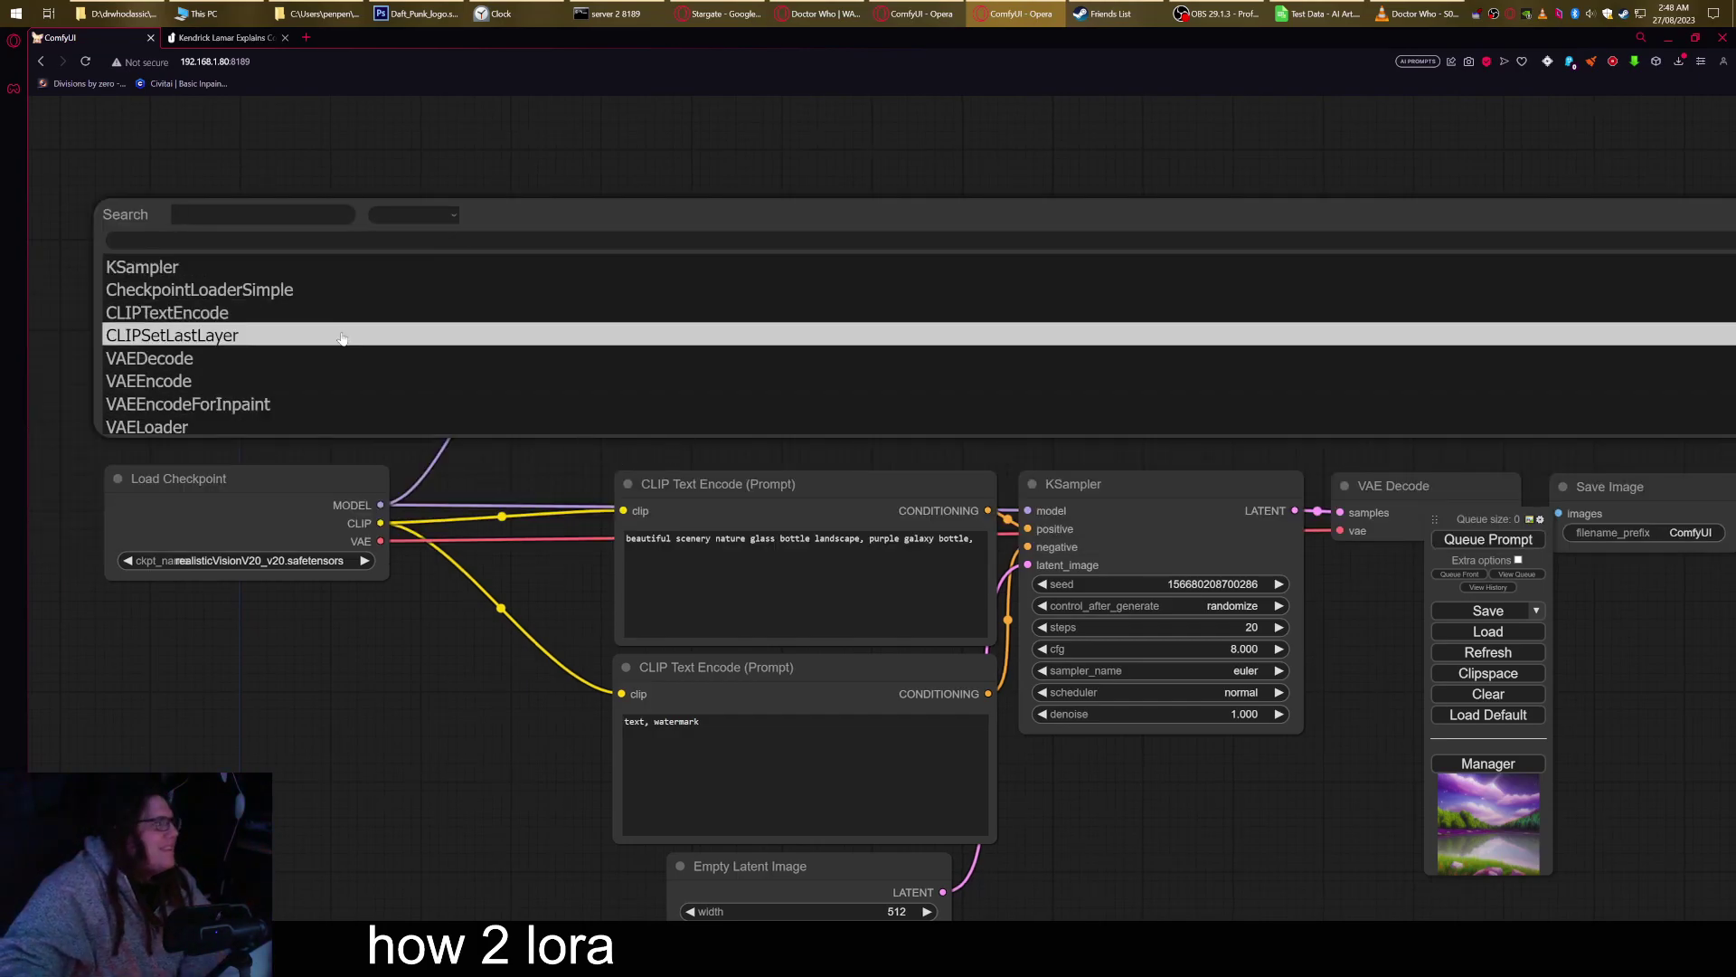
pyautogui.write('lor')
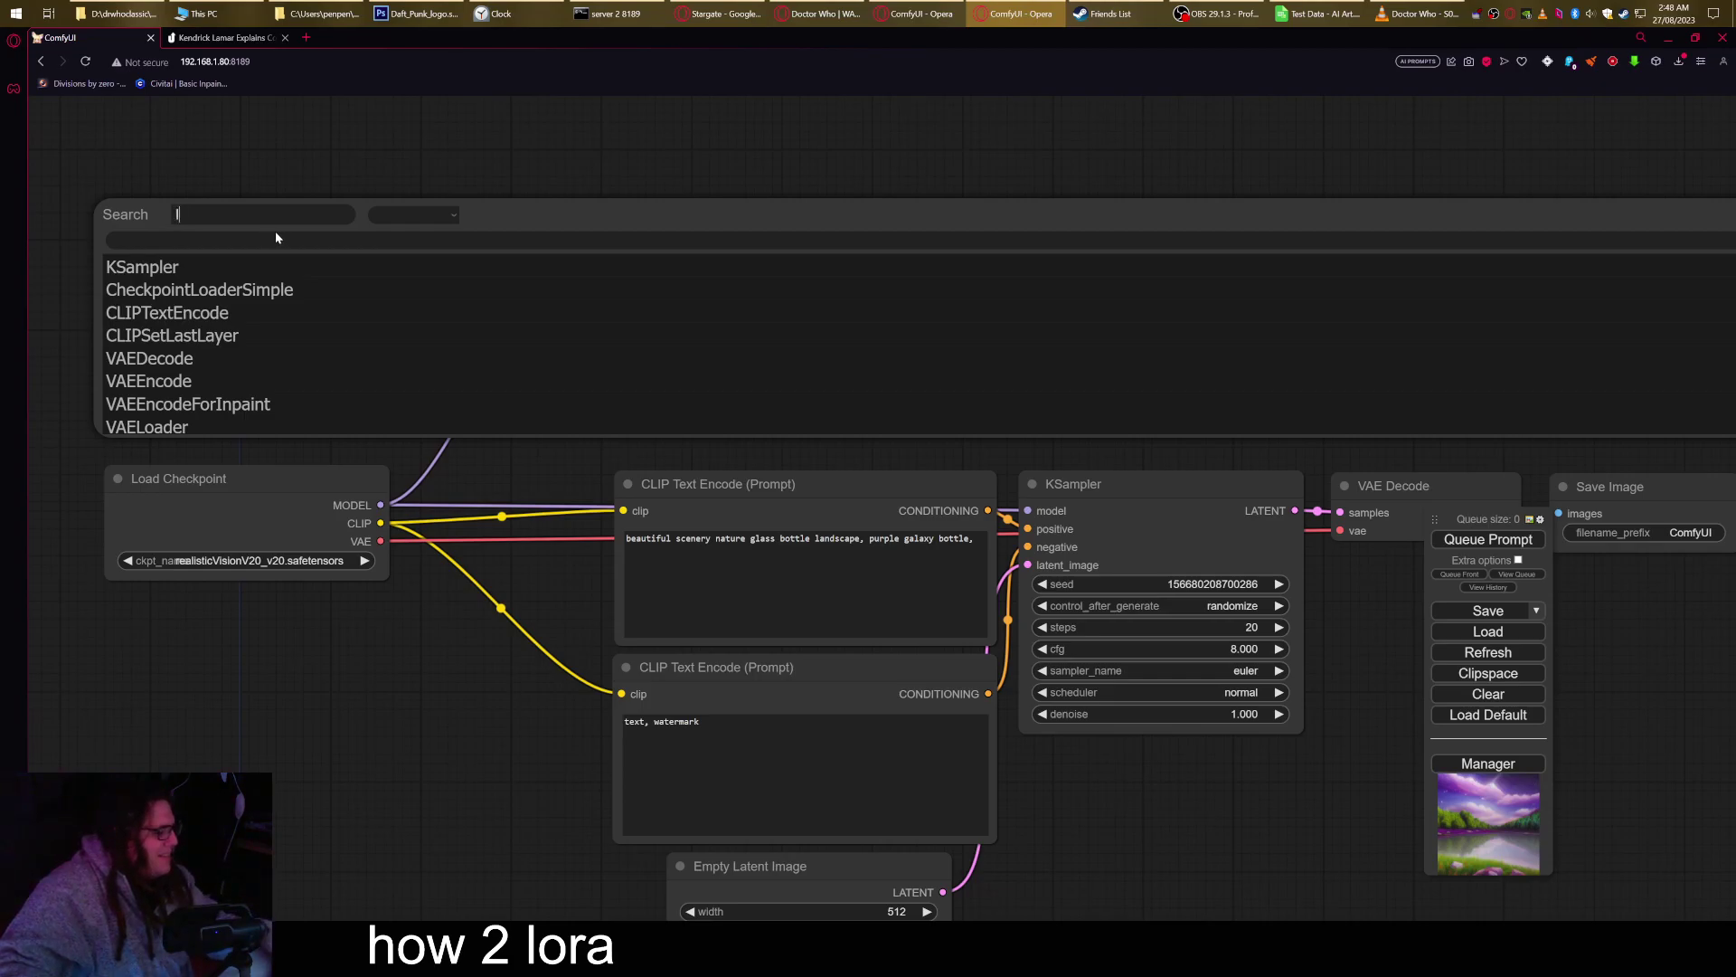
pyautogui.click(150, 267)
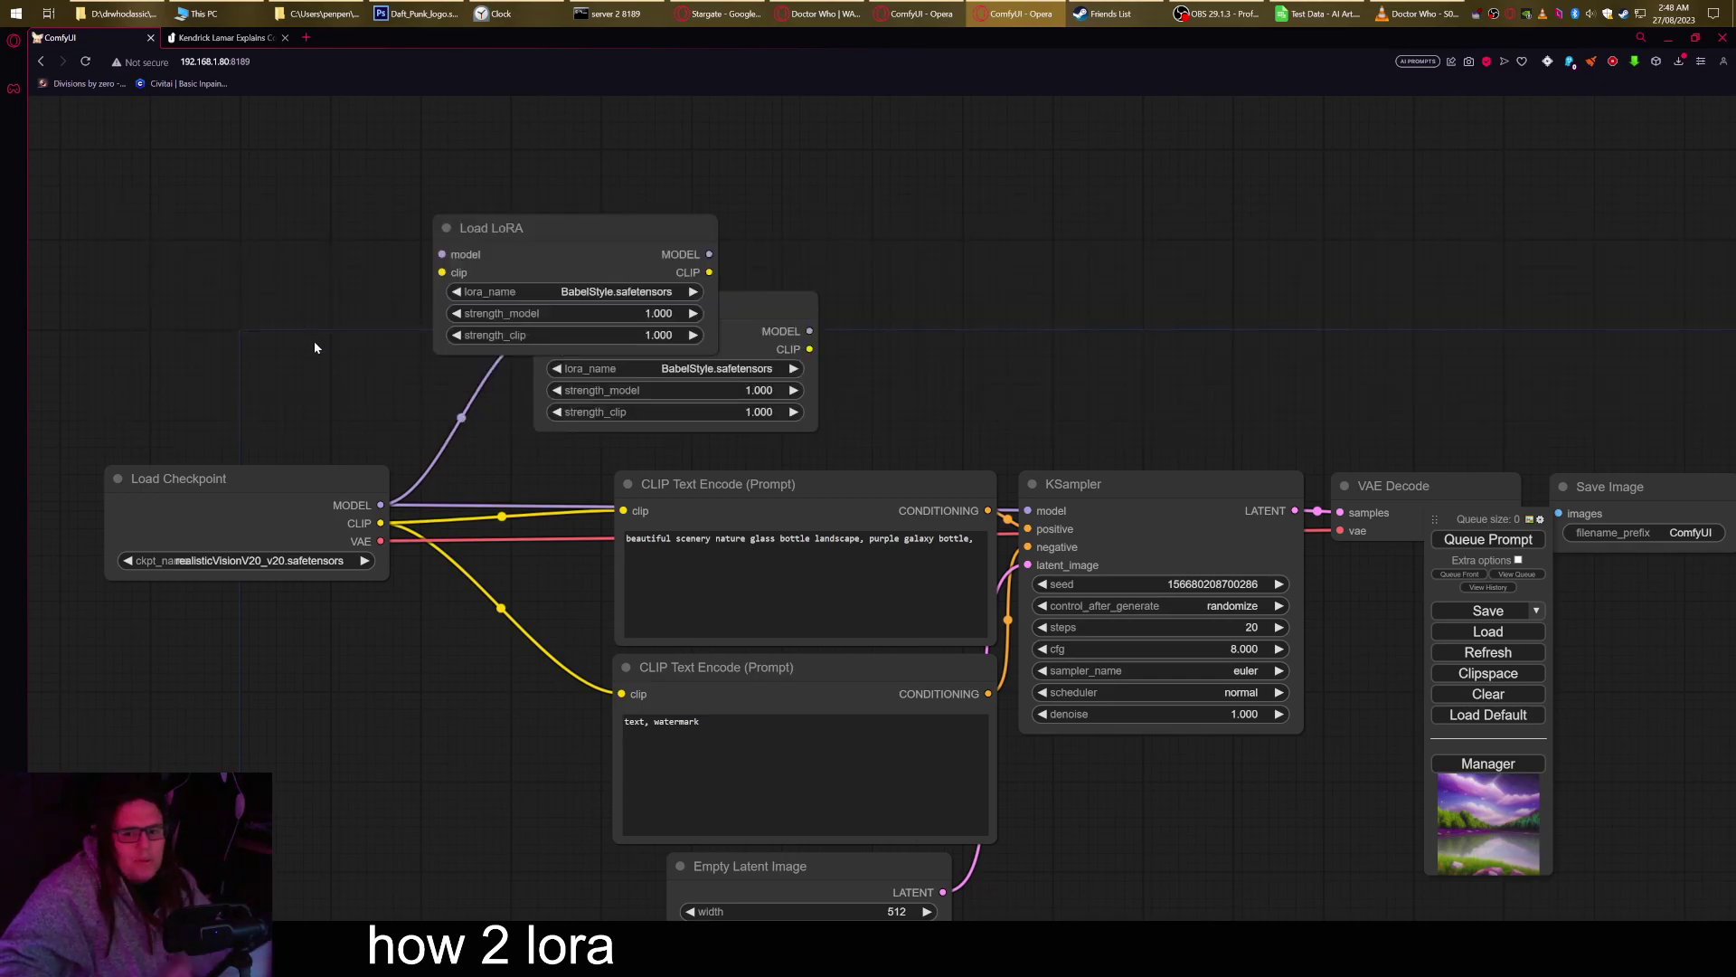
pyautogui.moveTo(577, 217); pyautogui.dragTo(362, 222)
pyautogui.rightClick(362, 222)
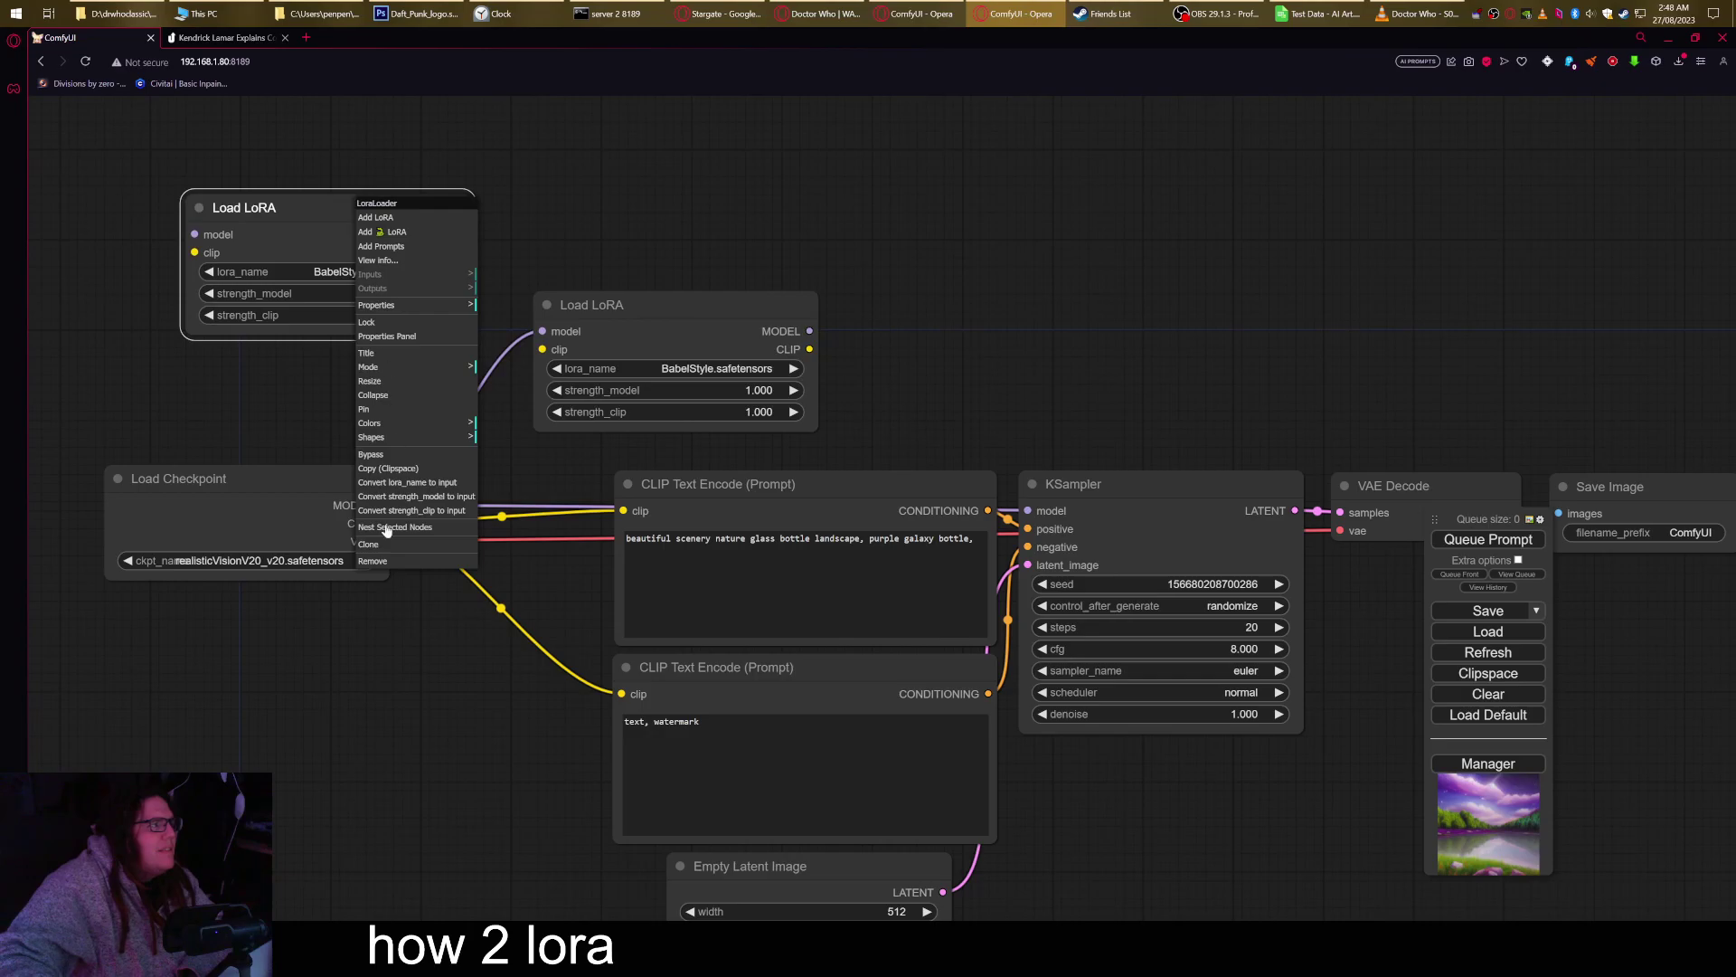
pyautogui.click(461, 559)
# - Set the Load LoRA's lora_name to BioPunkAI.safetensors
pyautogui.click(714, 367)
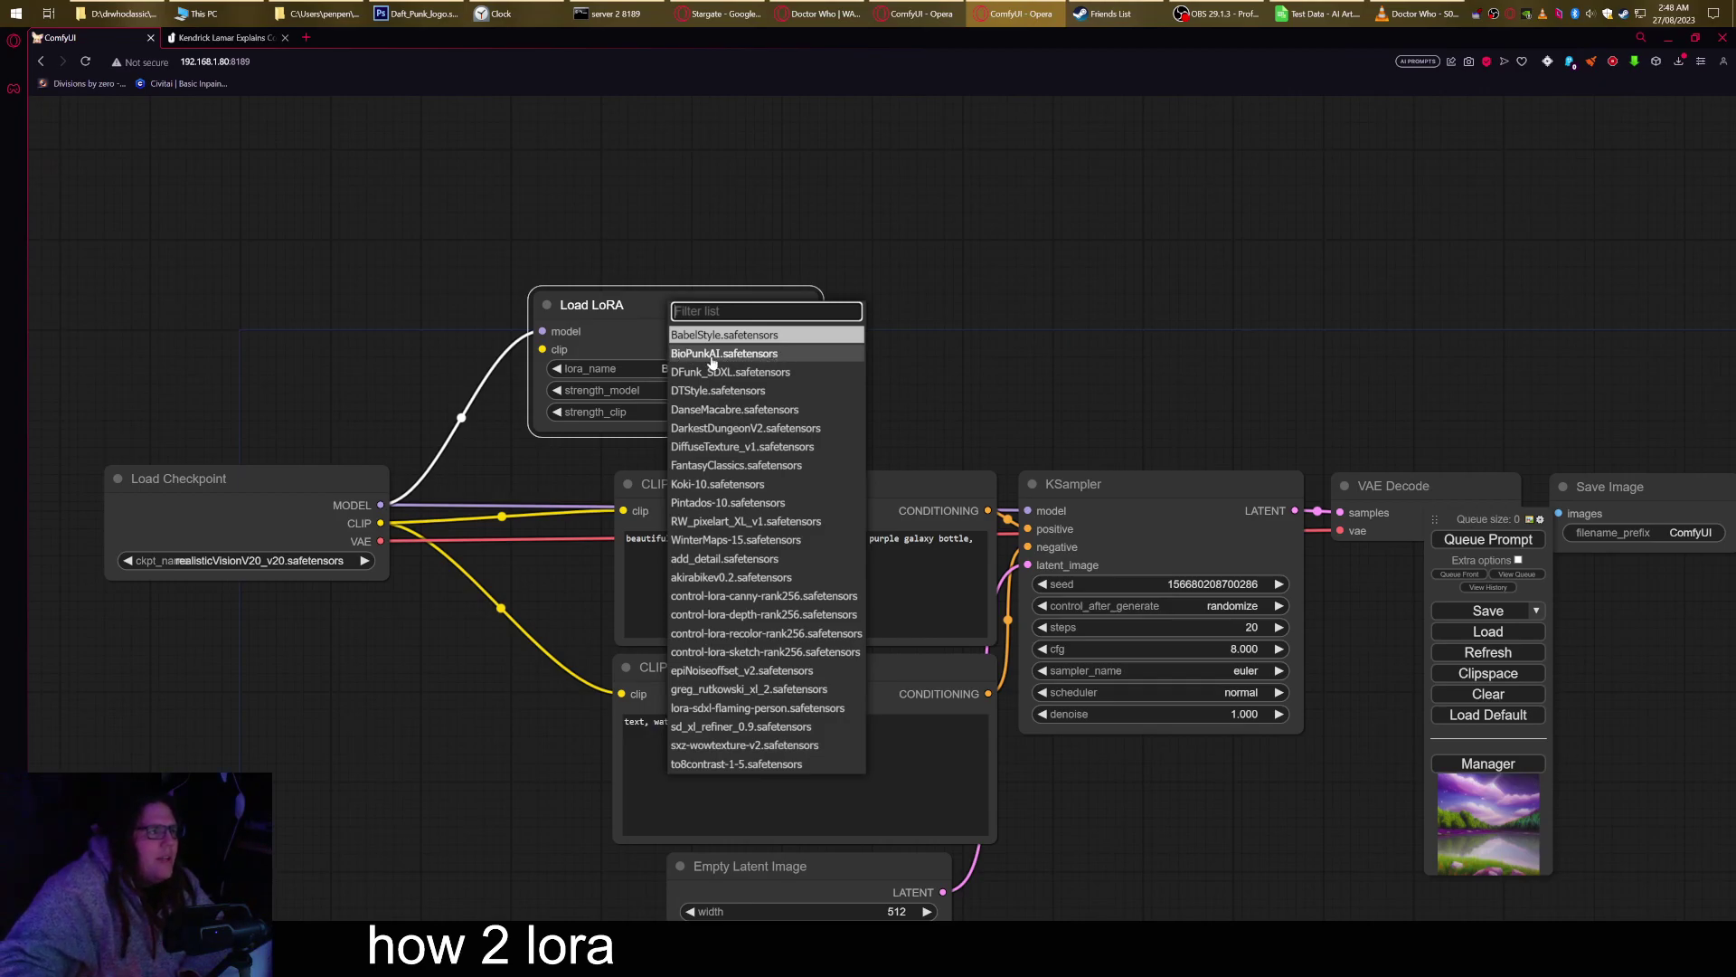
pyautogui.click(739, 354)
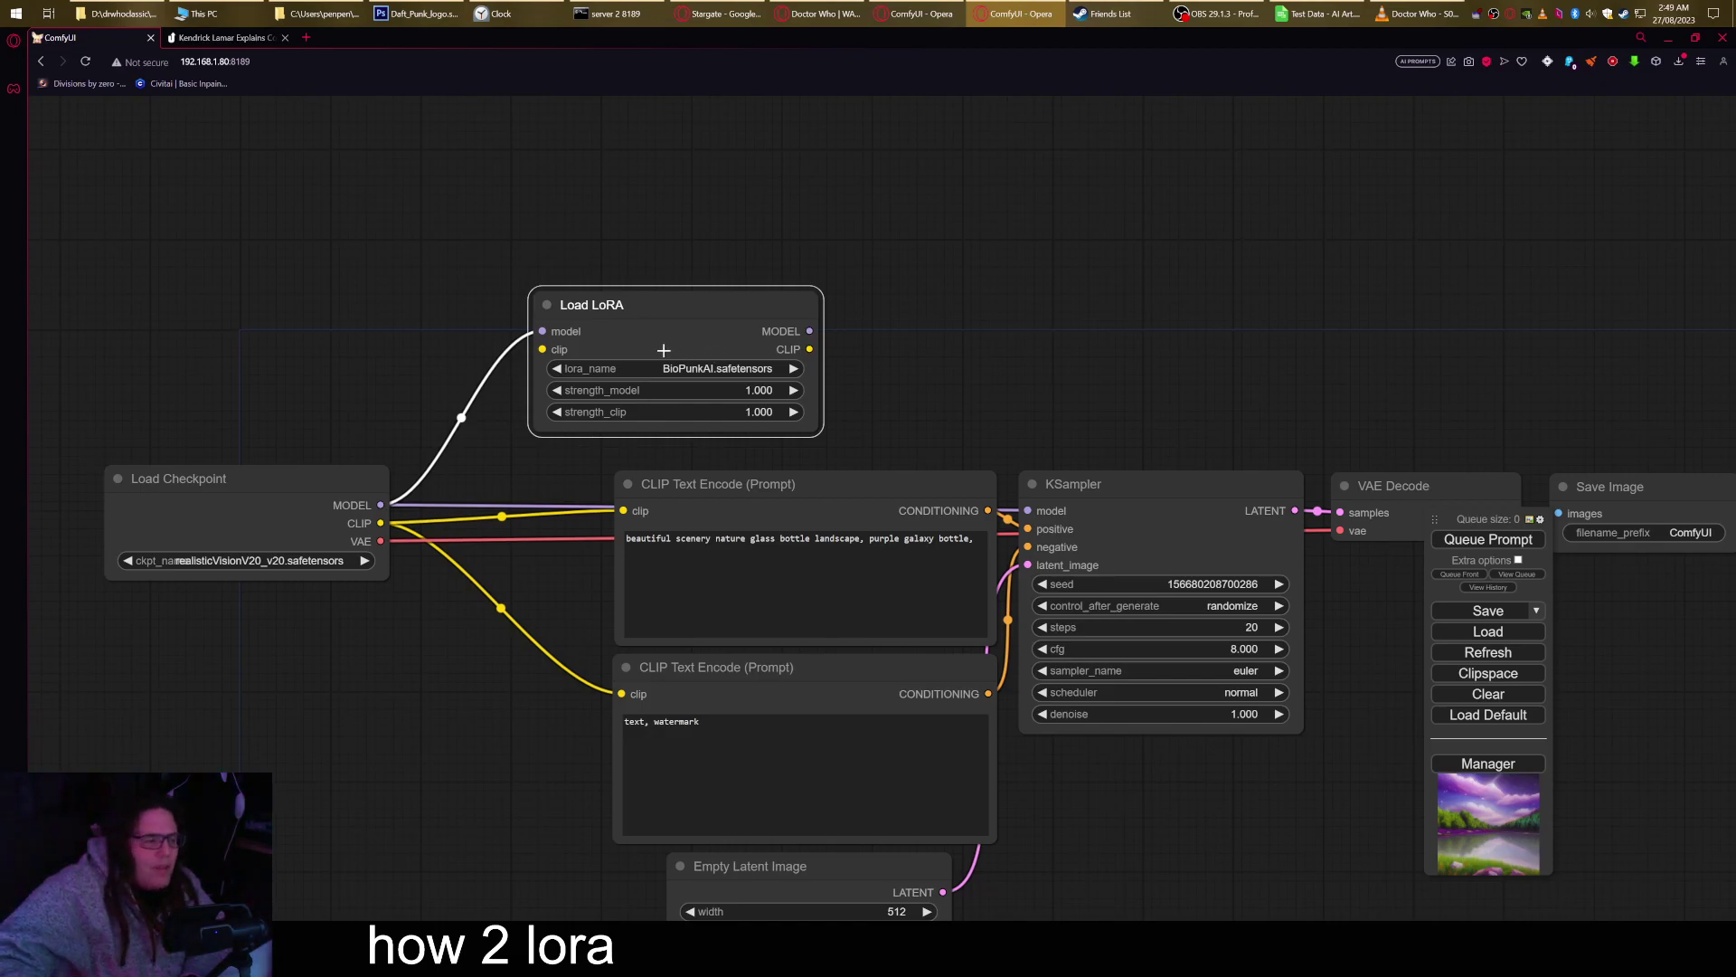
# - Rearrange the nodes and link the checkpoint's CLIP output to the Load LoRA clip input
pyautogui.moveTo(308, 450); pyautogui.dragTo(511, 381)
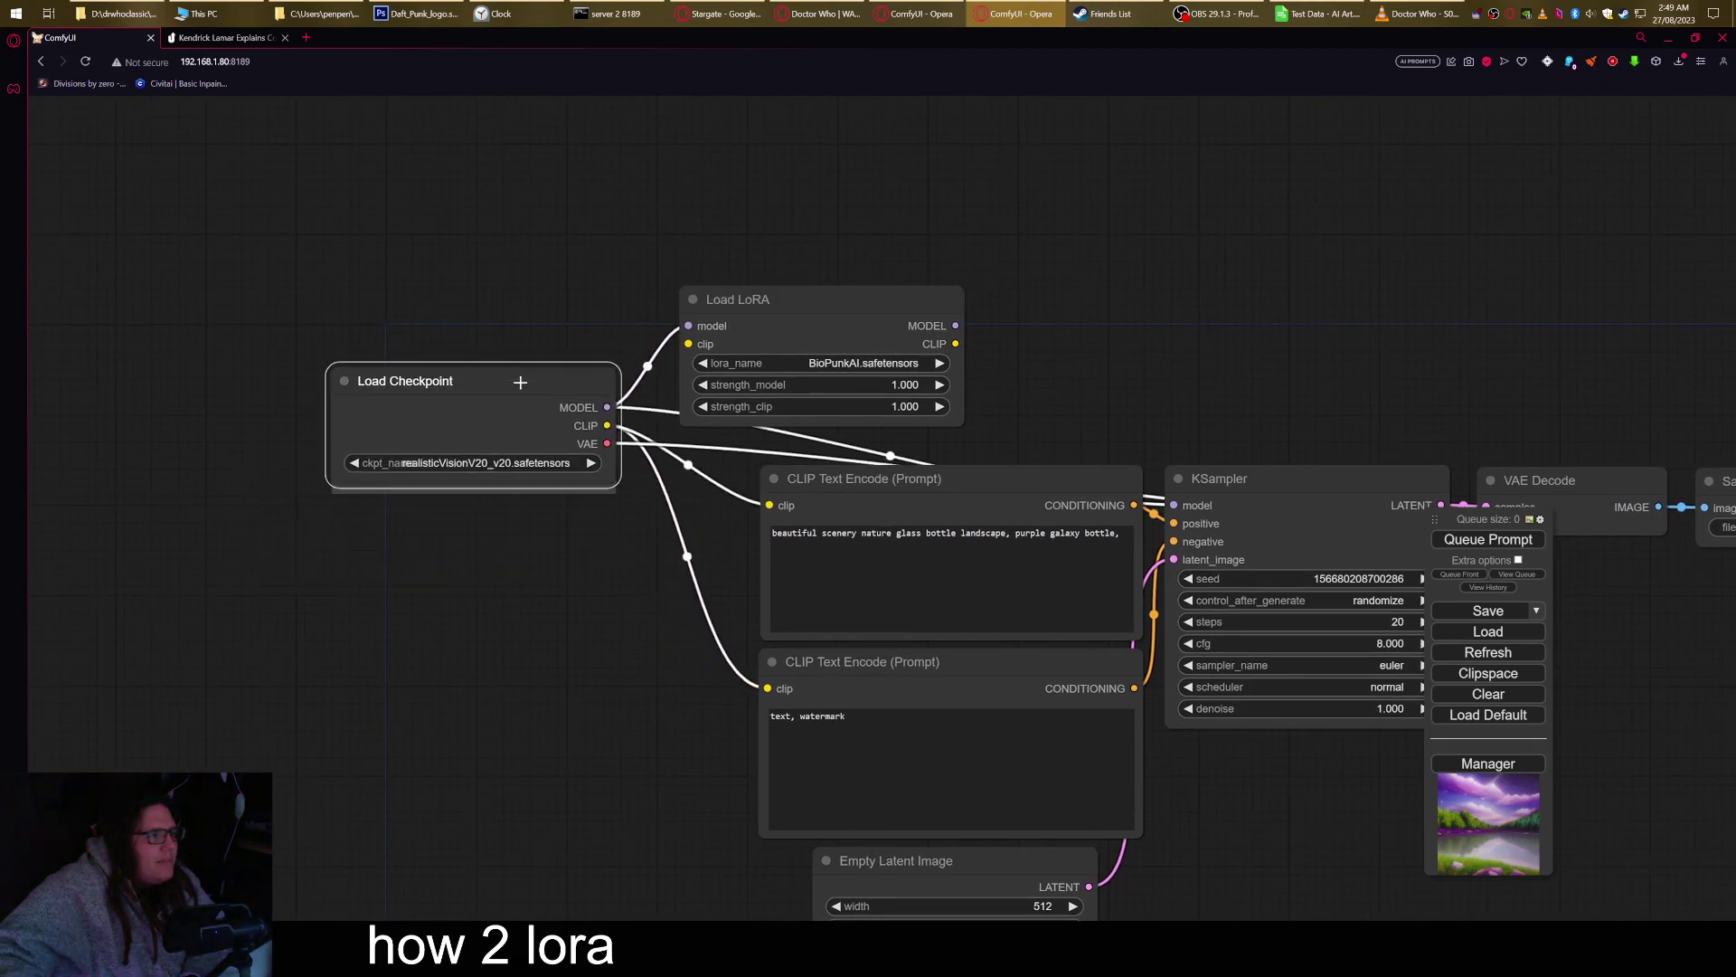
pyautogui.scroll(7, 514, 482)
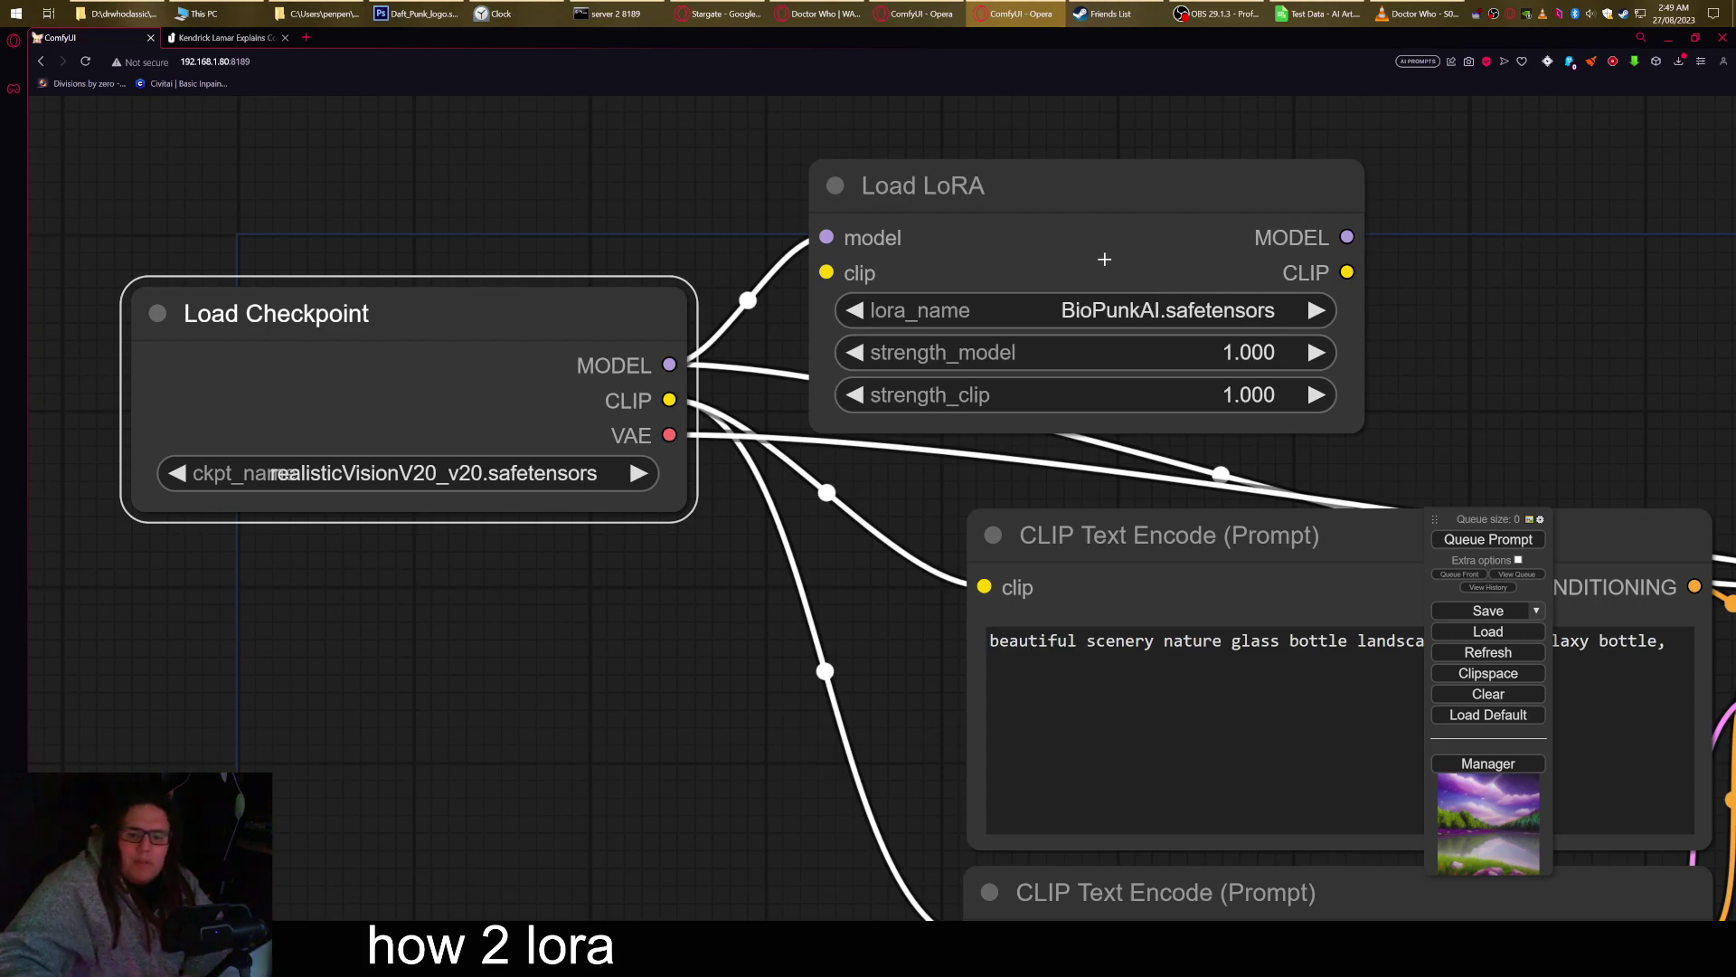
pyautogui.moveTo(383, 372); pyautogui.dragTo(278, 636)
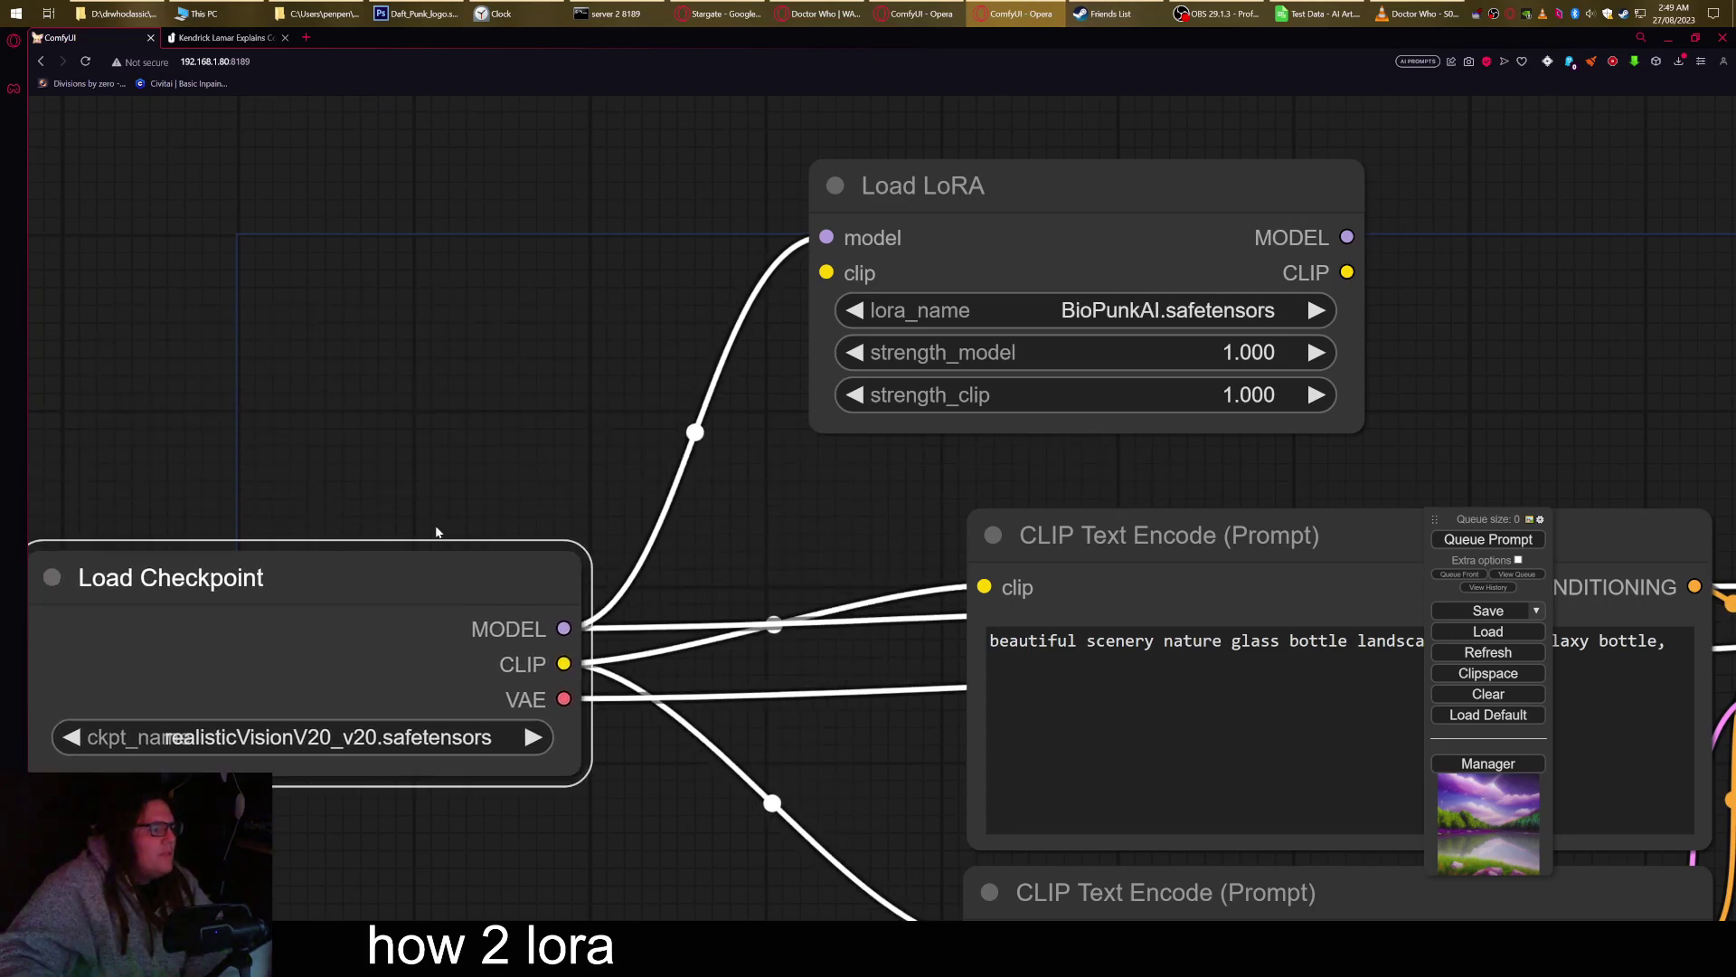
pyautogui.scroll(-4, 436, 532)
pyautogui.moveTo(858, 341); pyautogui.dragTo(738, 306)
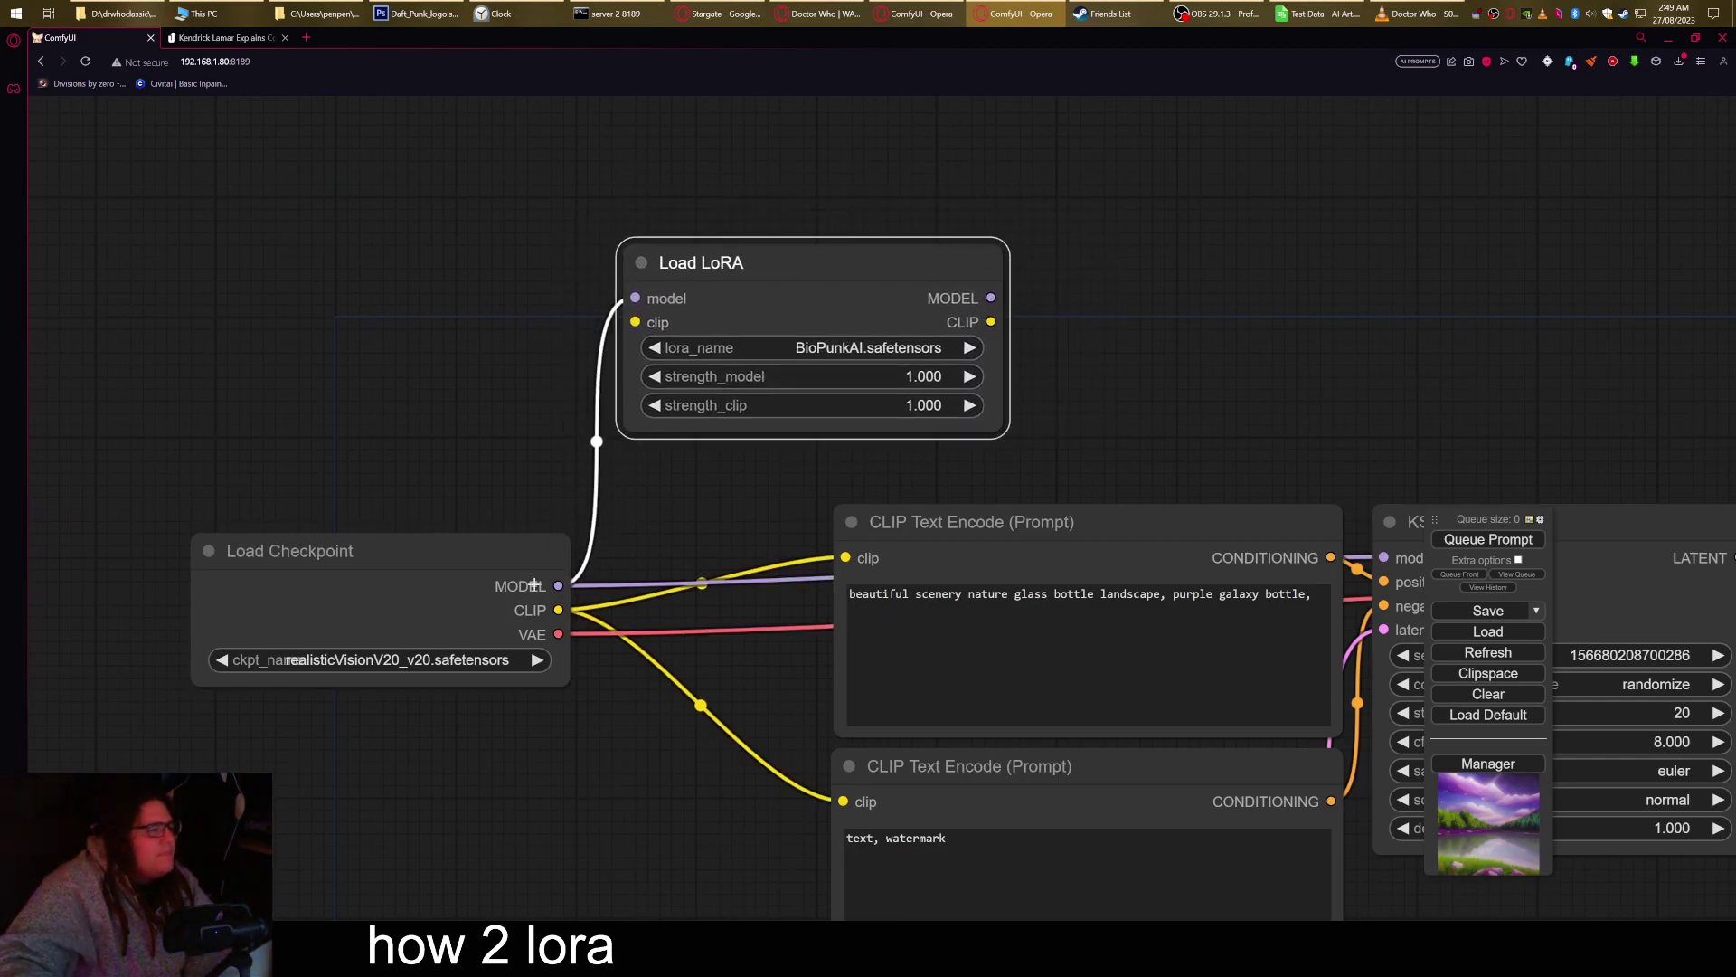
pyautogui.moveTo(558, 610); pyautogui.dragTo(635, 322)
pyautogui.moveTo(799, 293); pyautogui.dragTo(943, 294)
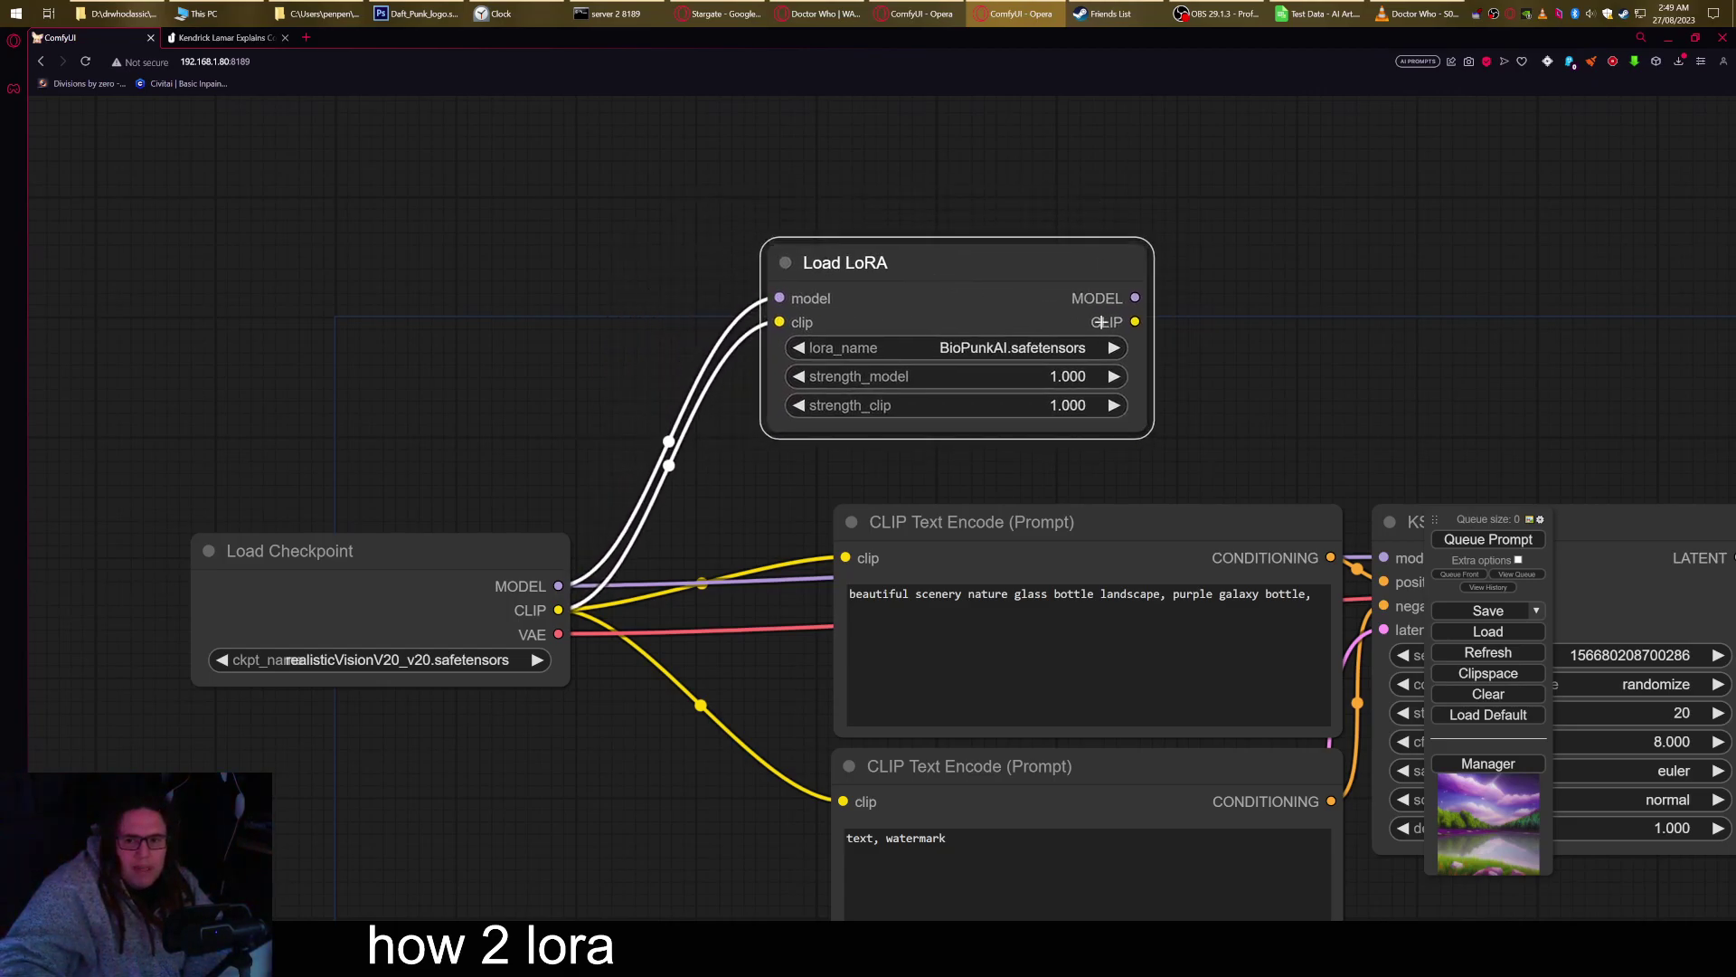
pyautogui.moveTo(1100, 322); pyautogui.dragTo(1015, 326)
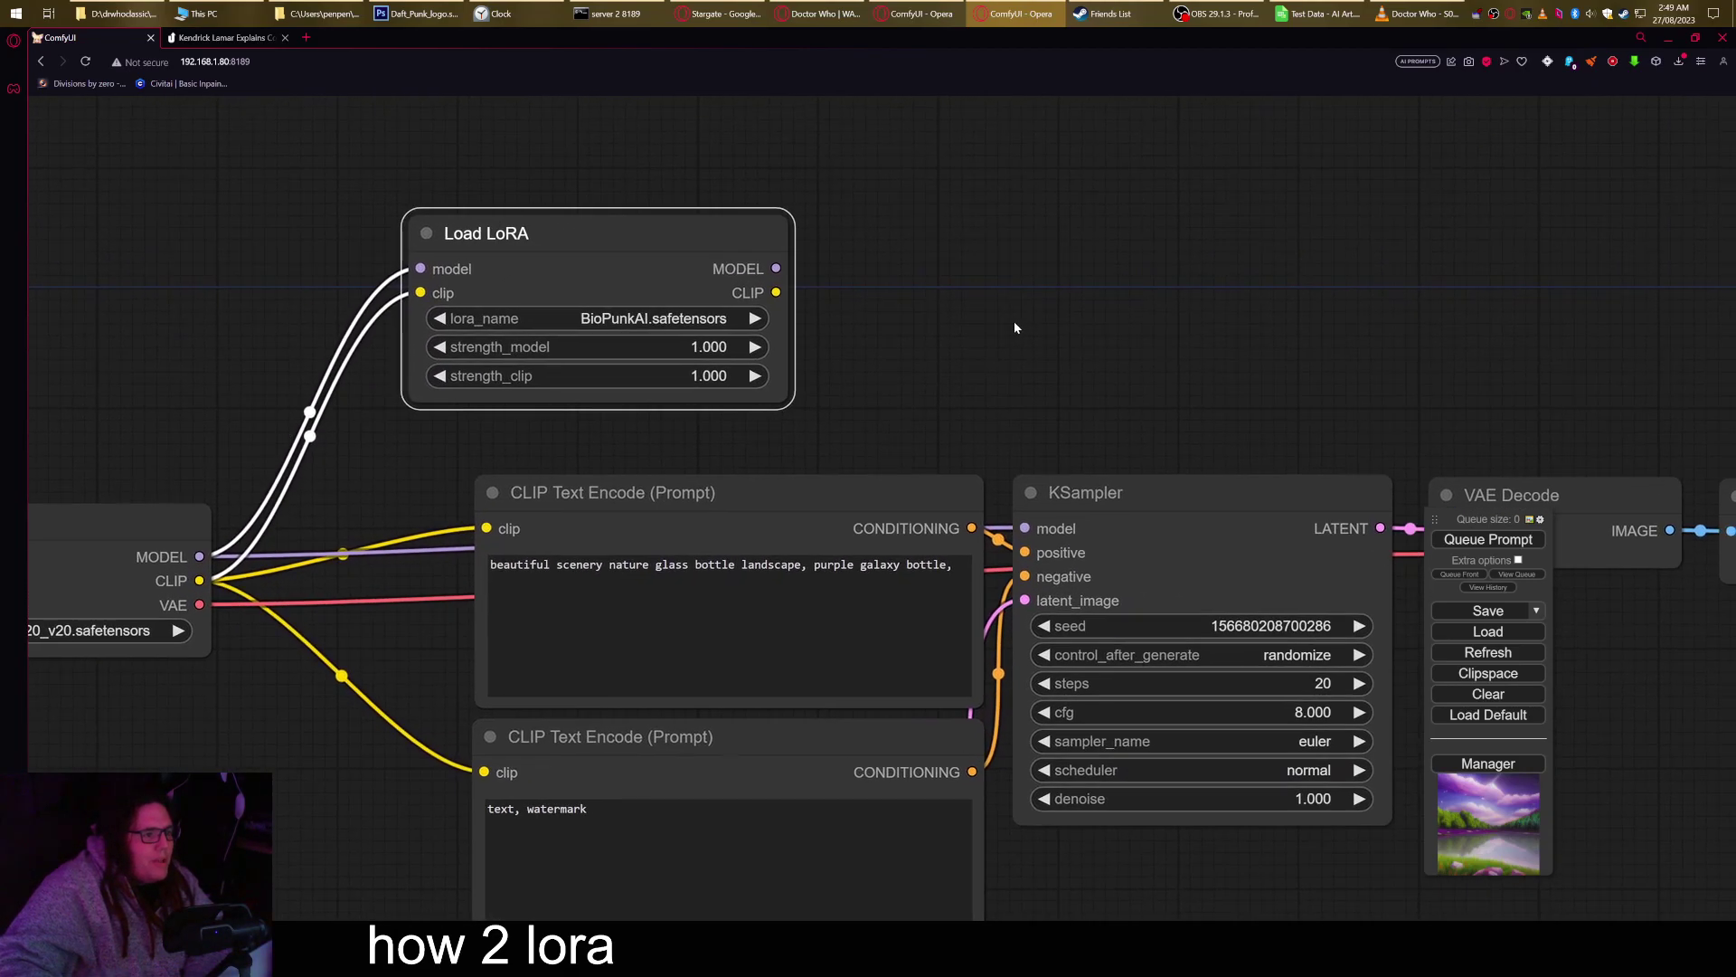
# - Set the KSampler's control_after_generate to fixed
pyautogui.scroll(-2, 1116, 327)
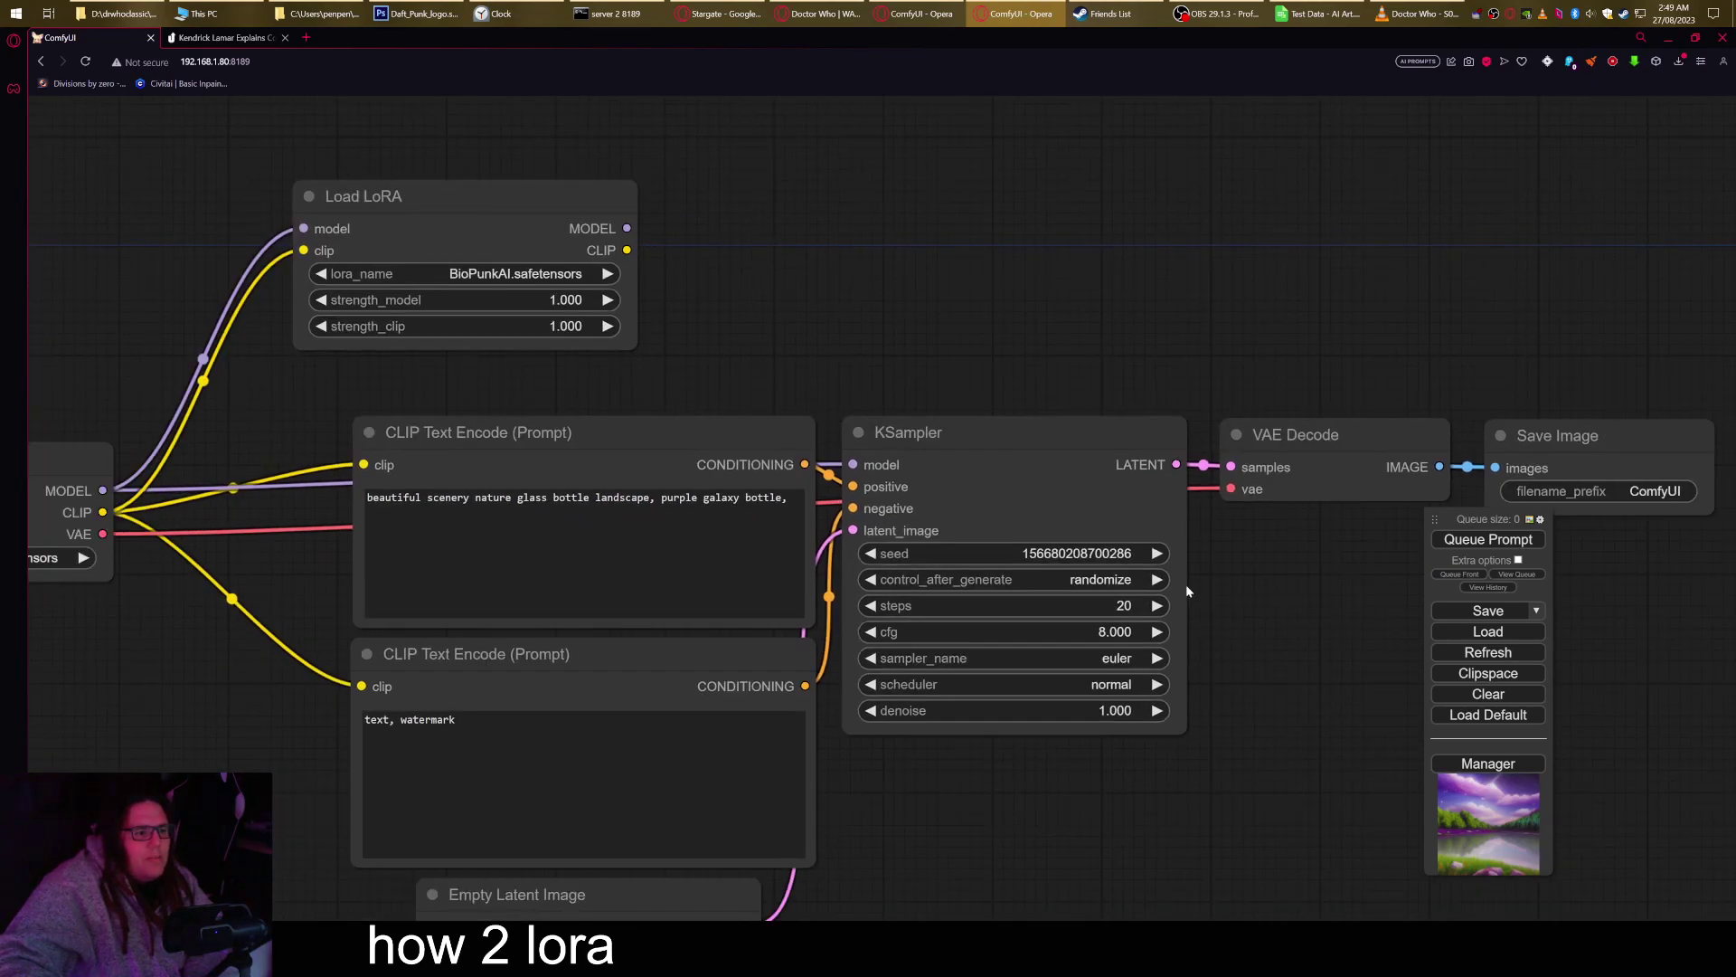
pyautogui.click(1126, 579)
pyautogui.click(1131, 571)
pyautogui.moveTo(1239, 564); pyautogui.dragTo(1144, 493)
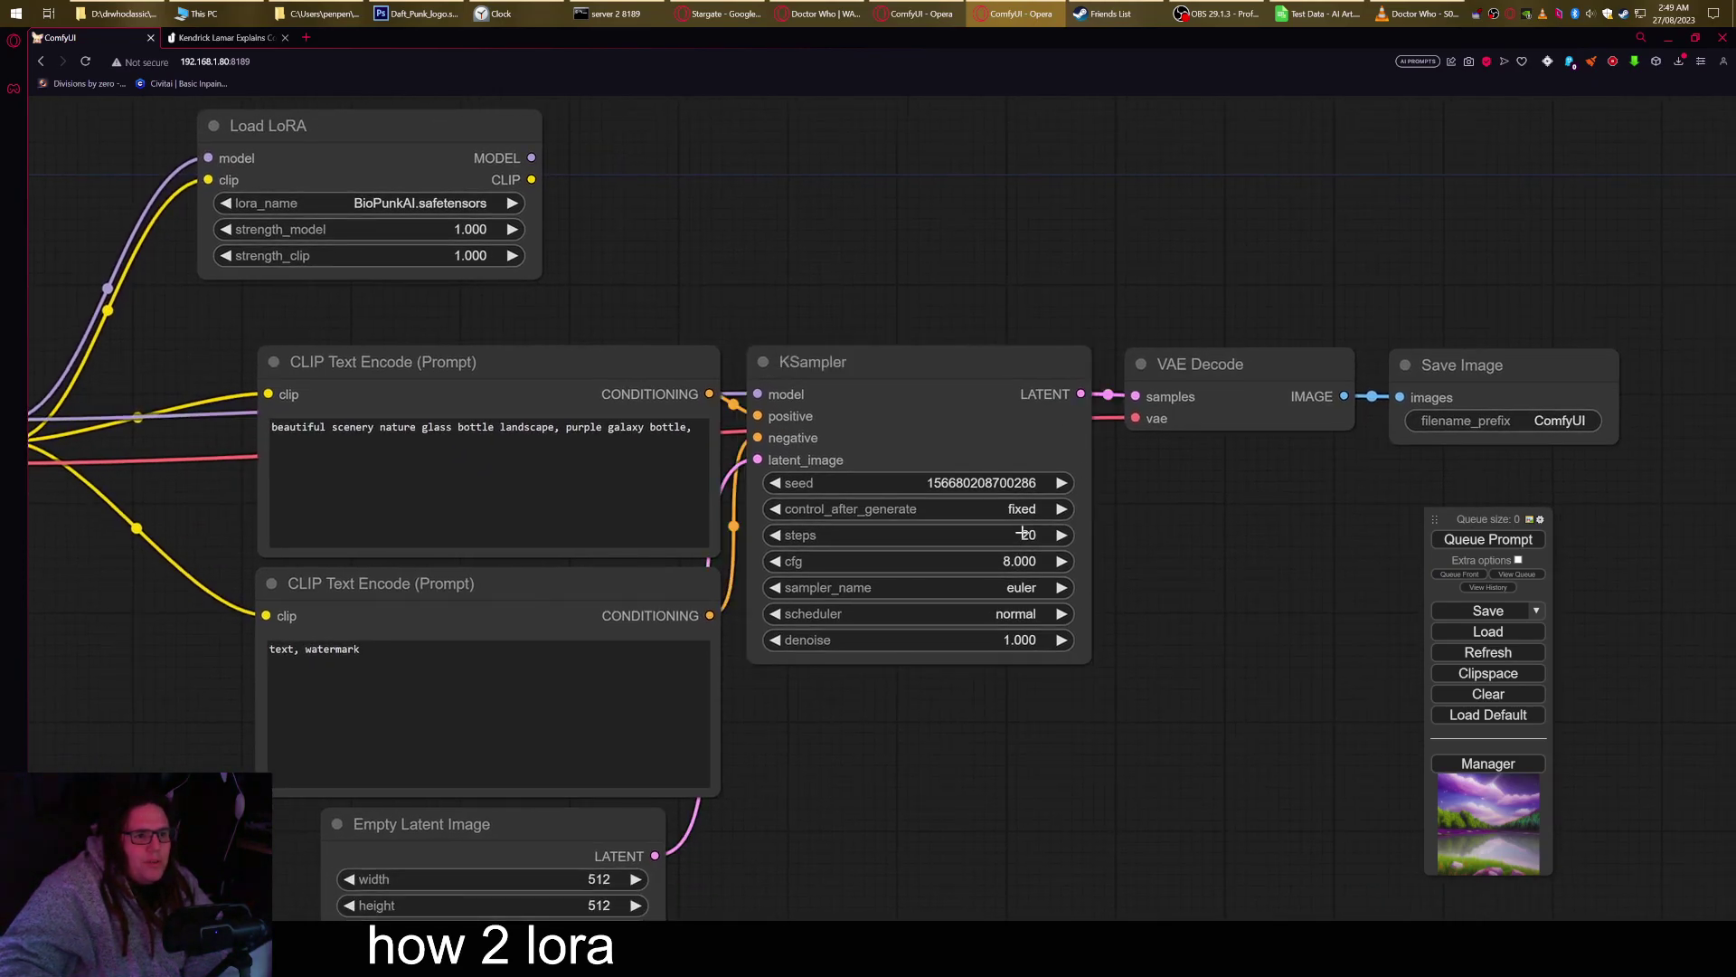
# - Replace Save Image with an enlarged Preview Image node fed from VAE Decode's IMAGE output
pyautogui.rightClick(1480, 371)
pyautogui.click(1490, 636)
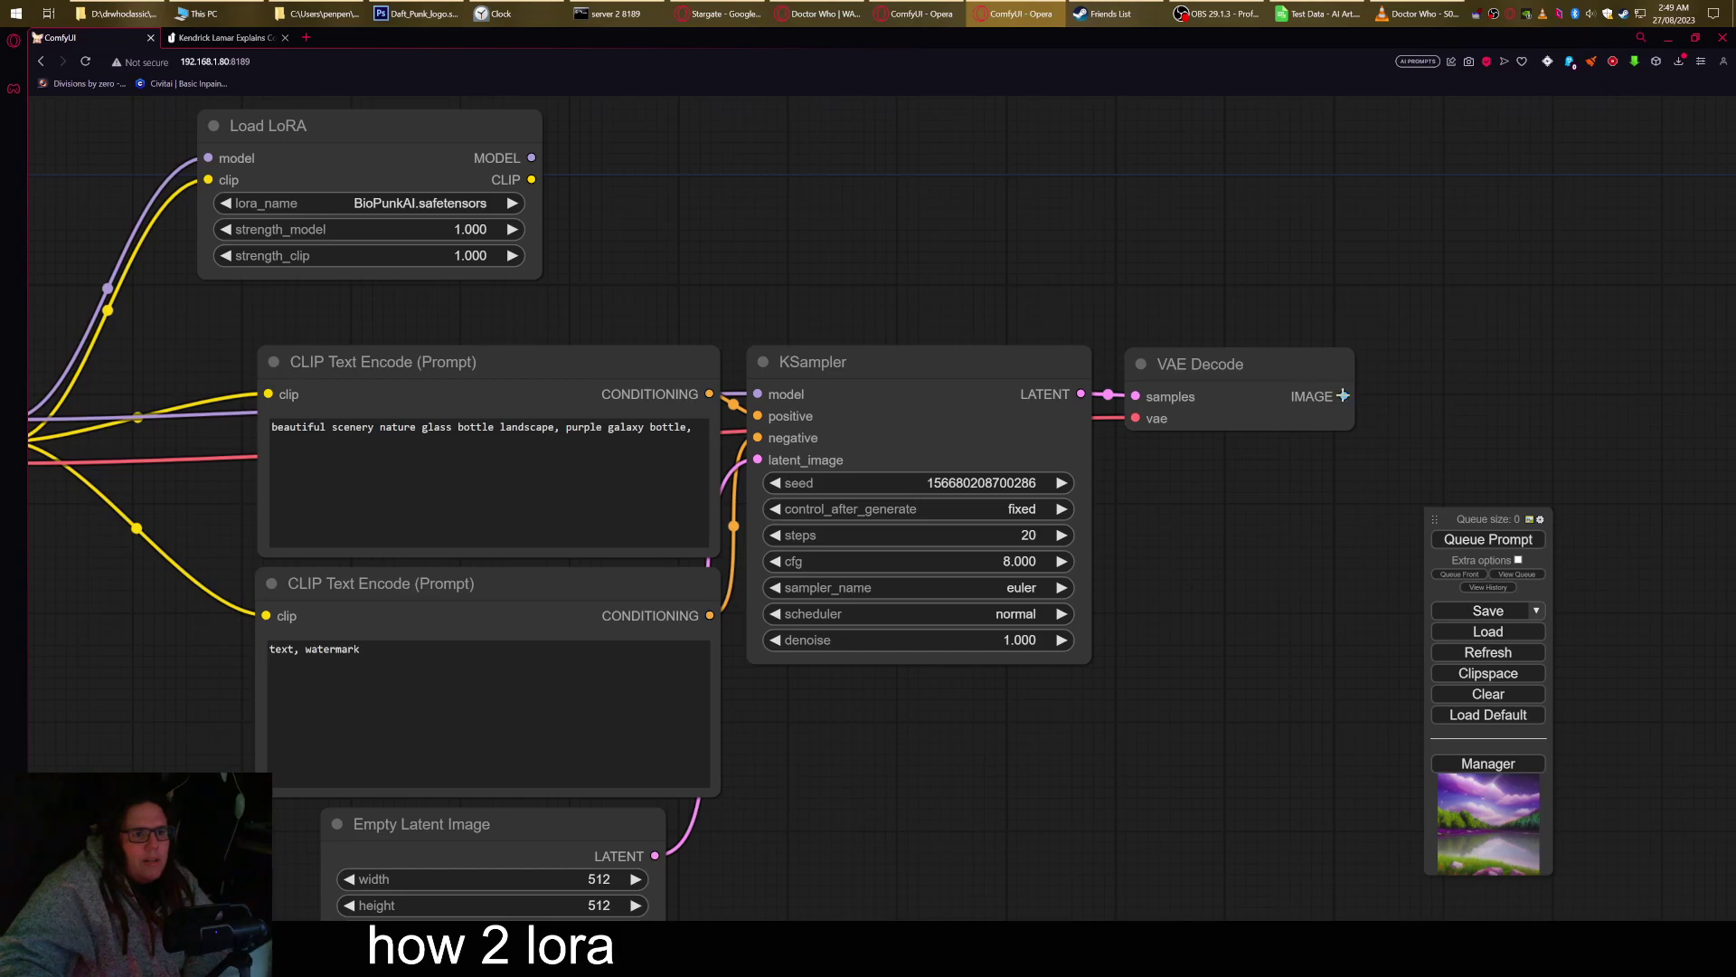
pyautogui.moveTo(1344, 396); pyautogui.dragTo(1162, 434)
pyautogui.click(1396, 520)
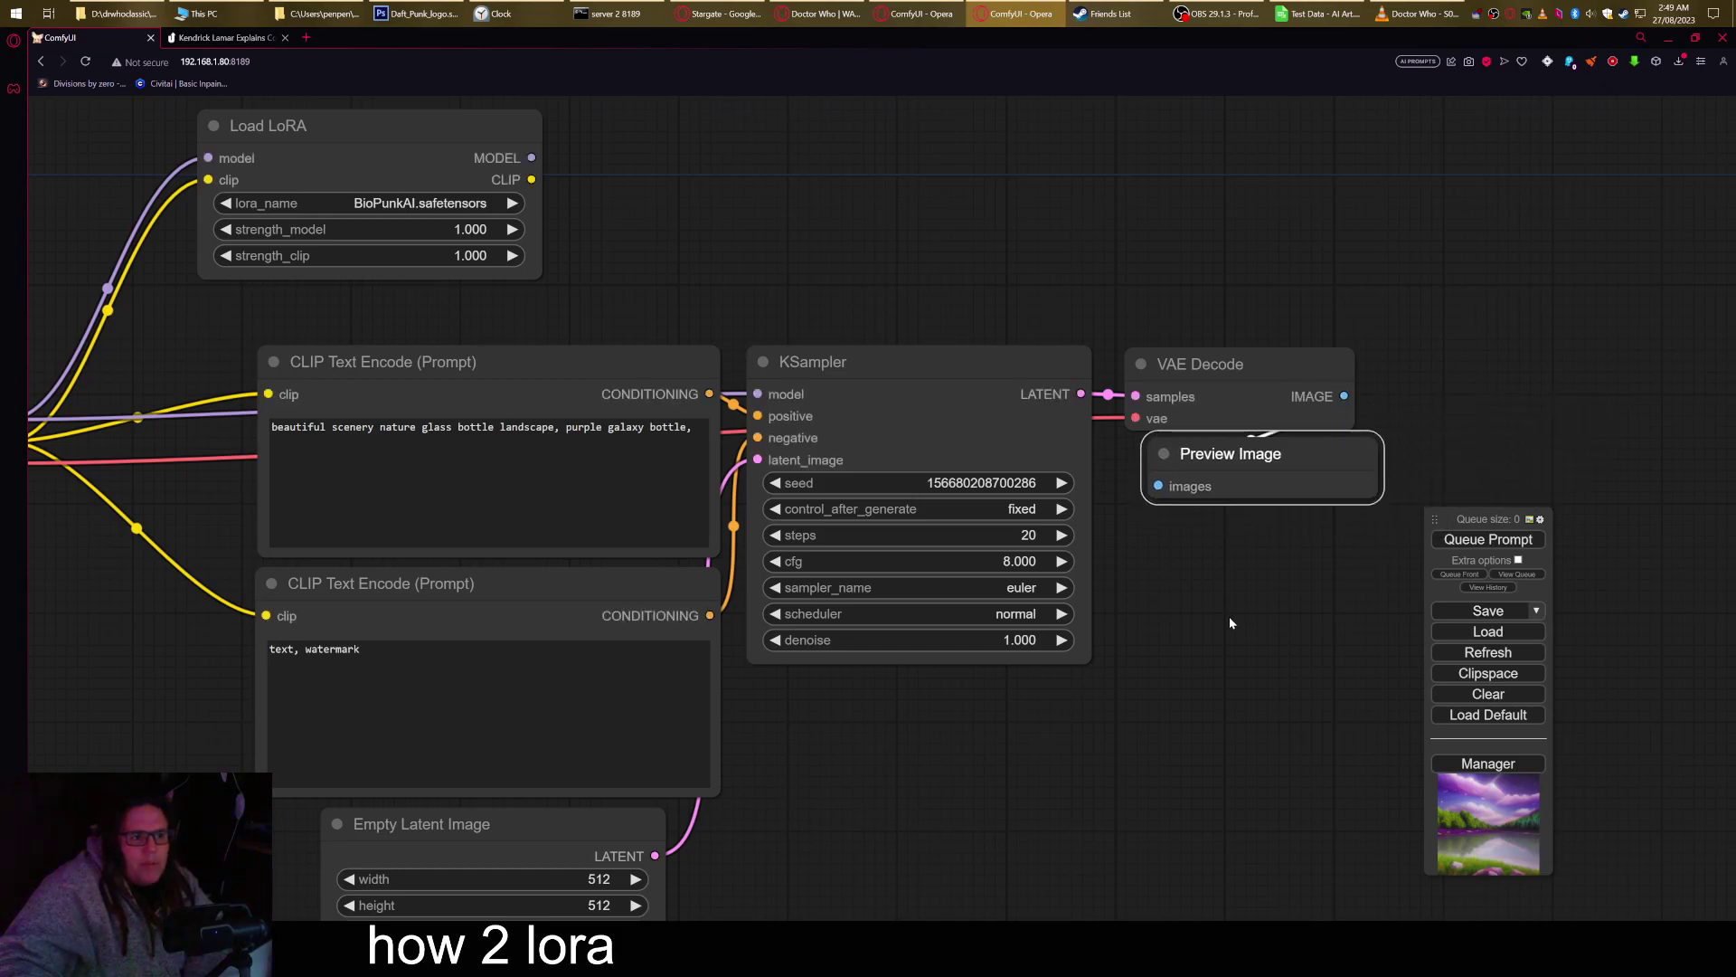
pyautogui.moveTo(1229, 616); pyautogui.dragTo(1033, 503)
pyautogui.moveTo(1143, 383); pyautogui.dragTo(1416, 754)
# - Queue the prompt to generate the purple galaxy bottle image
pyautogui.click(1489, 539)
pyautogui.moveTo(865, 637); pyautogui.dragTo(995, 622)
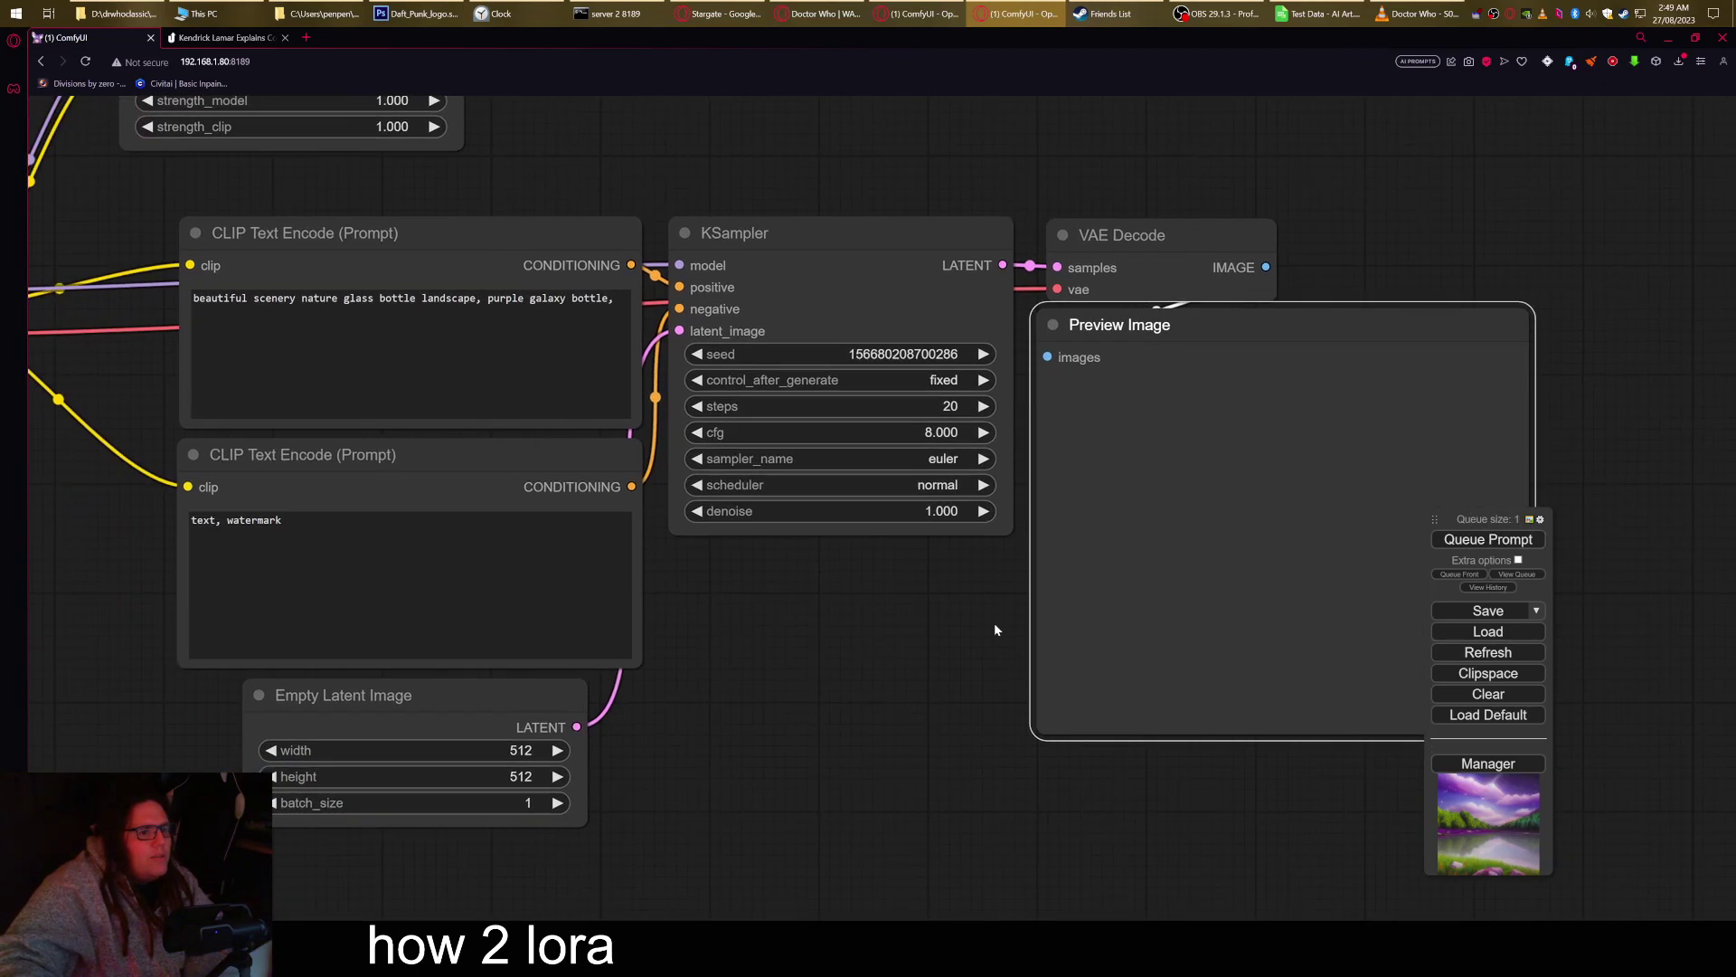
pyautogui.scroll(-3, 995, 623)
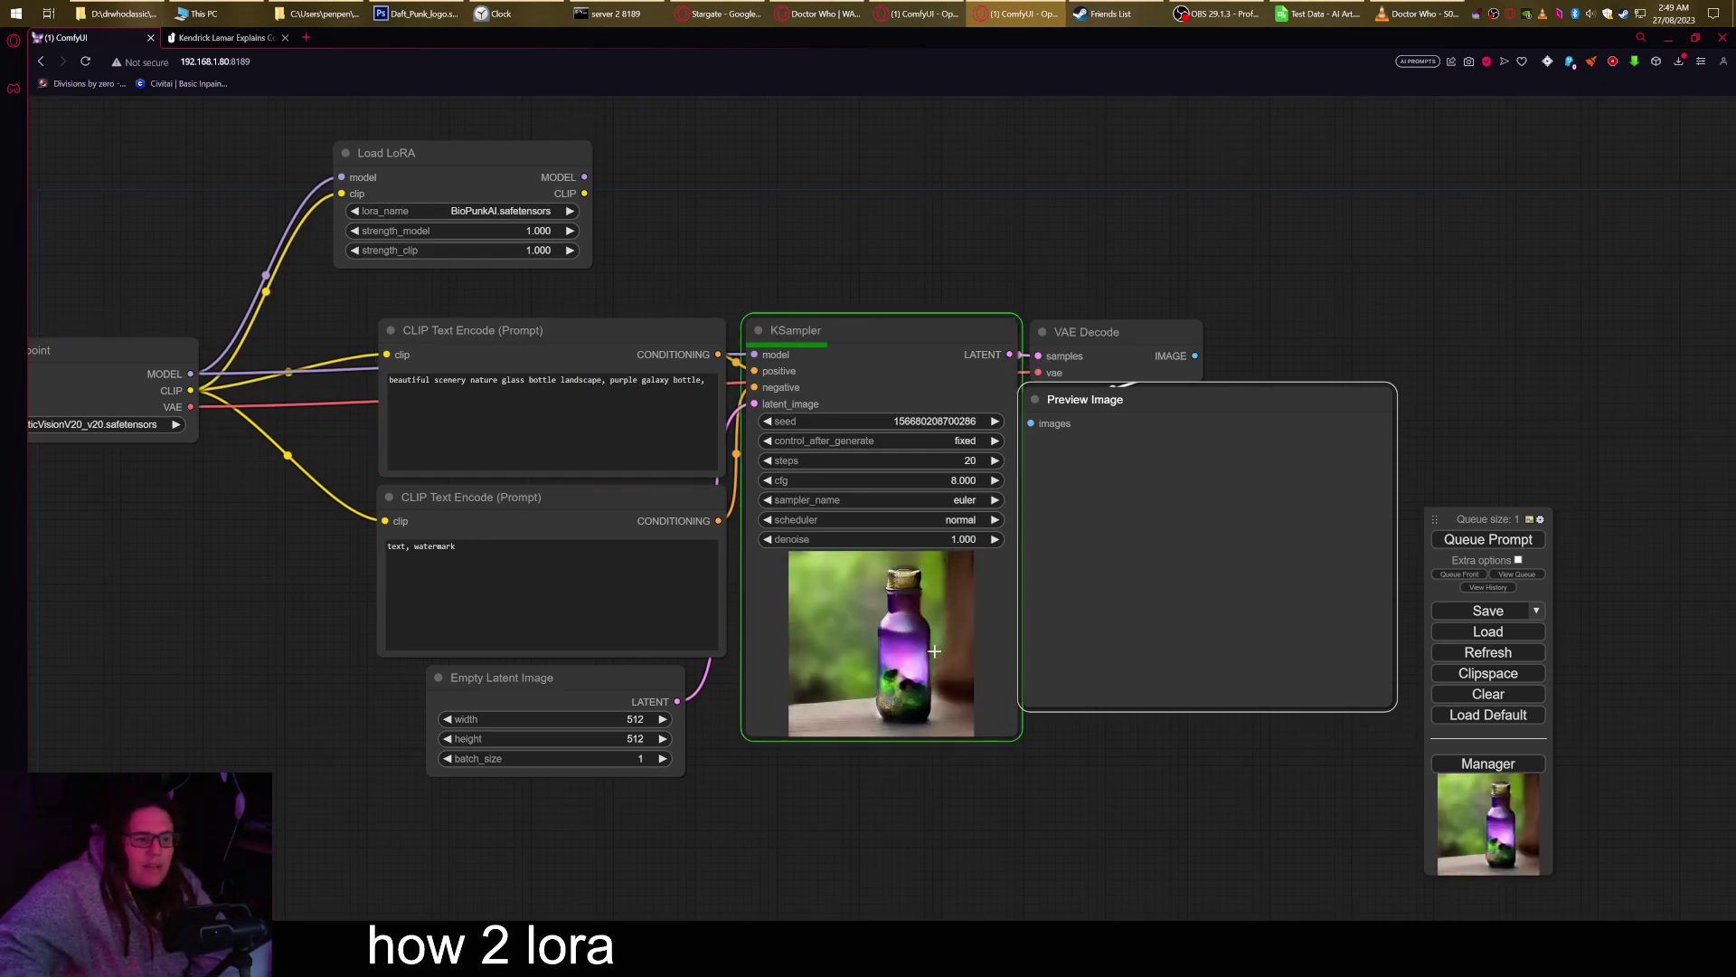
pyautogui.moveTo(968, 841); pyautogui.dragTo(1044, 881)
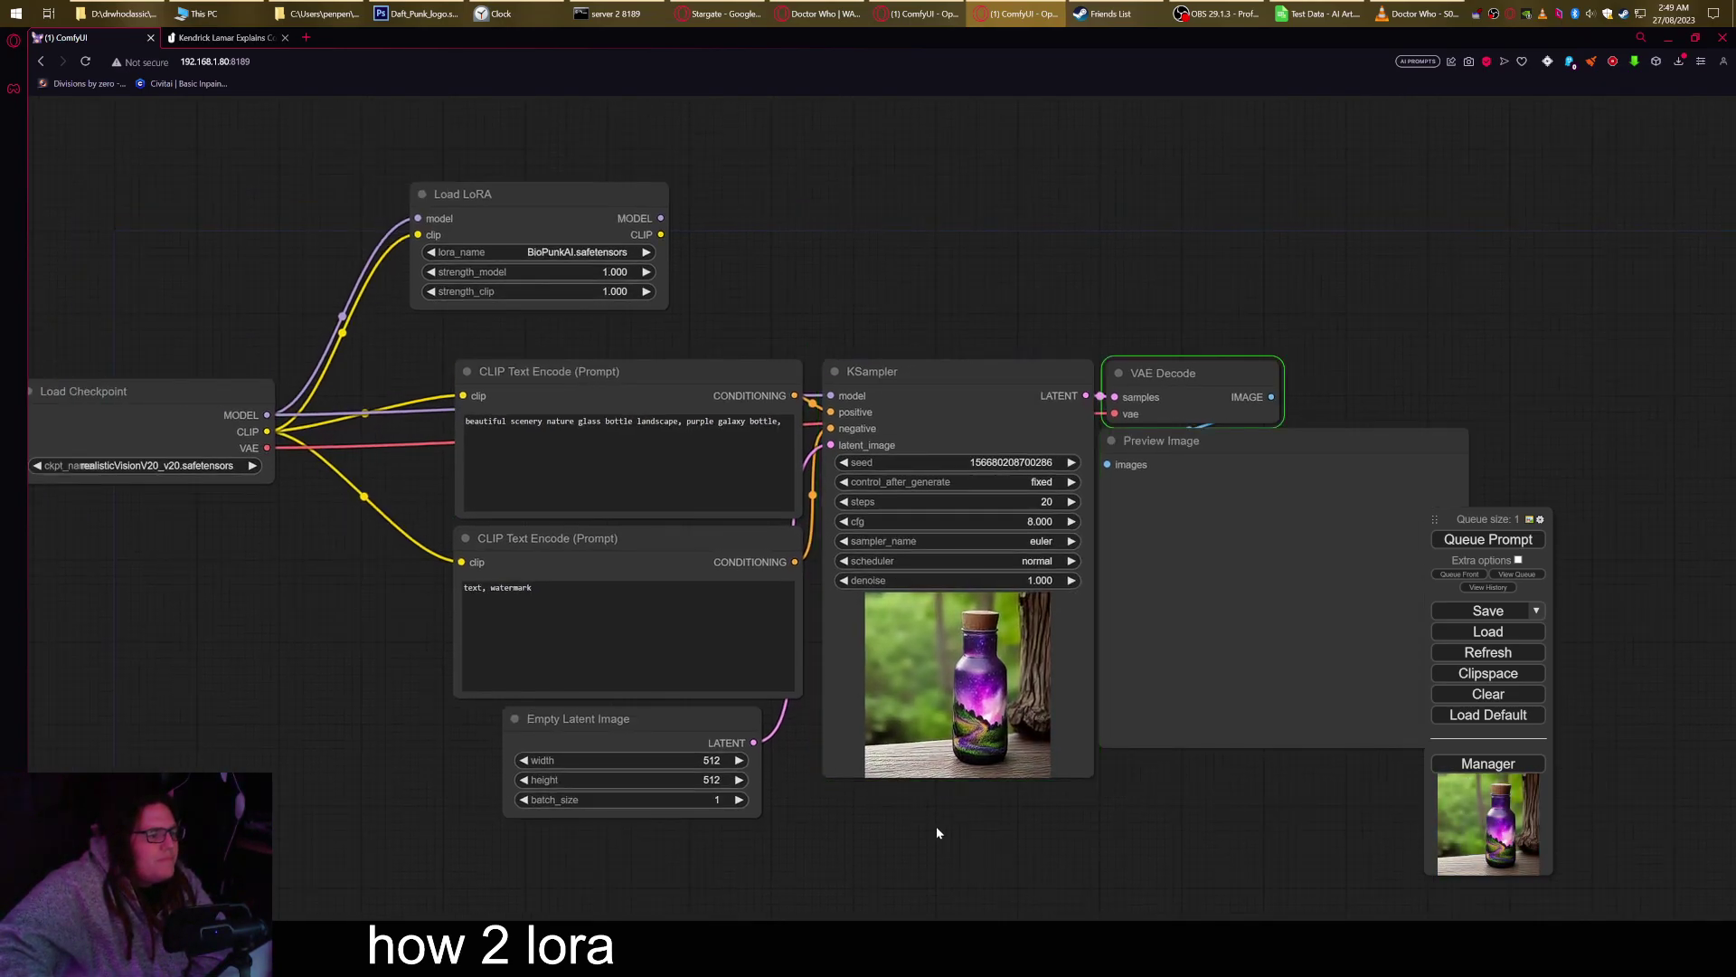
# - Connect the Load LoRA's CLIP output to the positive CLIP Text Encode clip input
pyautogui.moveTo(1227, 787); pyautogui.dragTo(1261, 839)
pyautogui.moveTo(703, 286); pyautogui.dragTo(719, 335)
pyautogui.moveTo(780, 267); pyautogui.dragTo(496, 447)
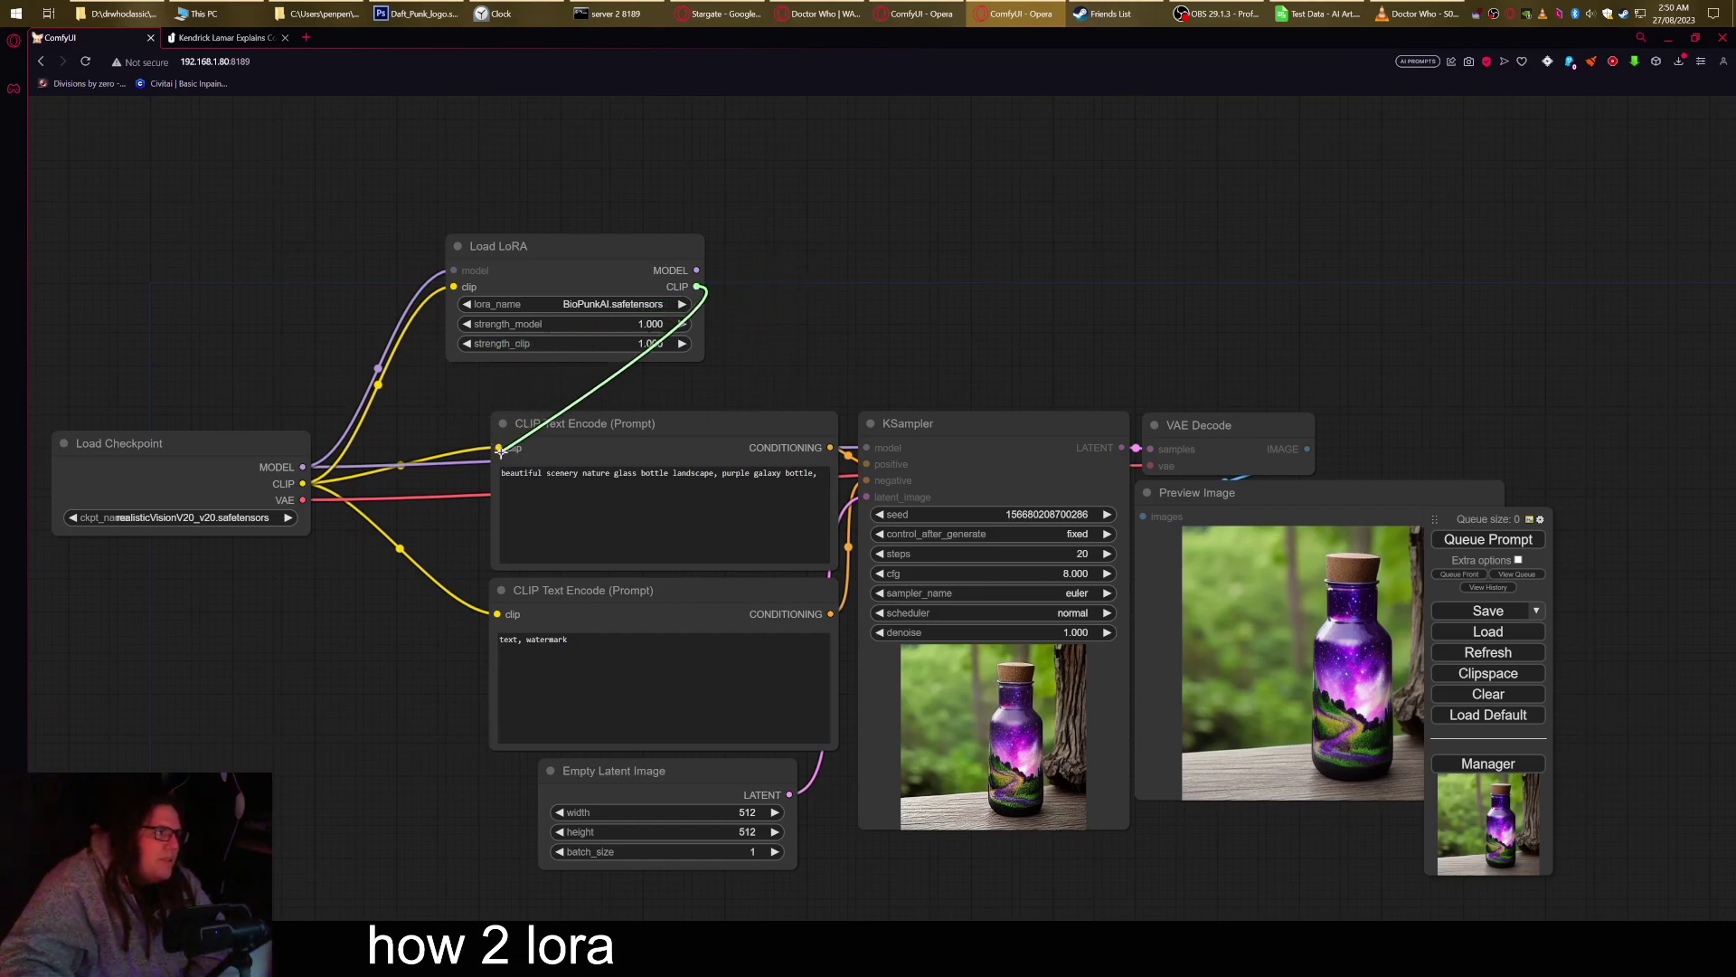
pyautogui.moveTo(698, 411); pyautogui.dragTo(642, 429)
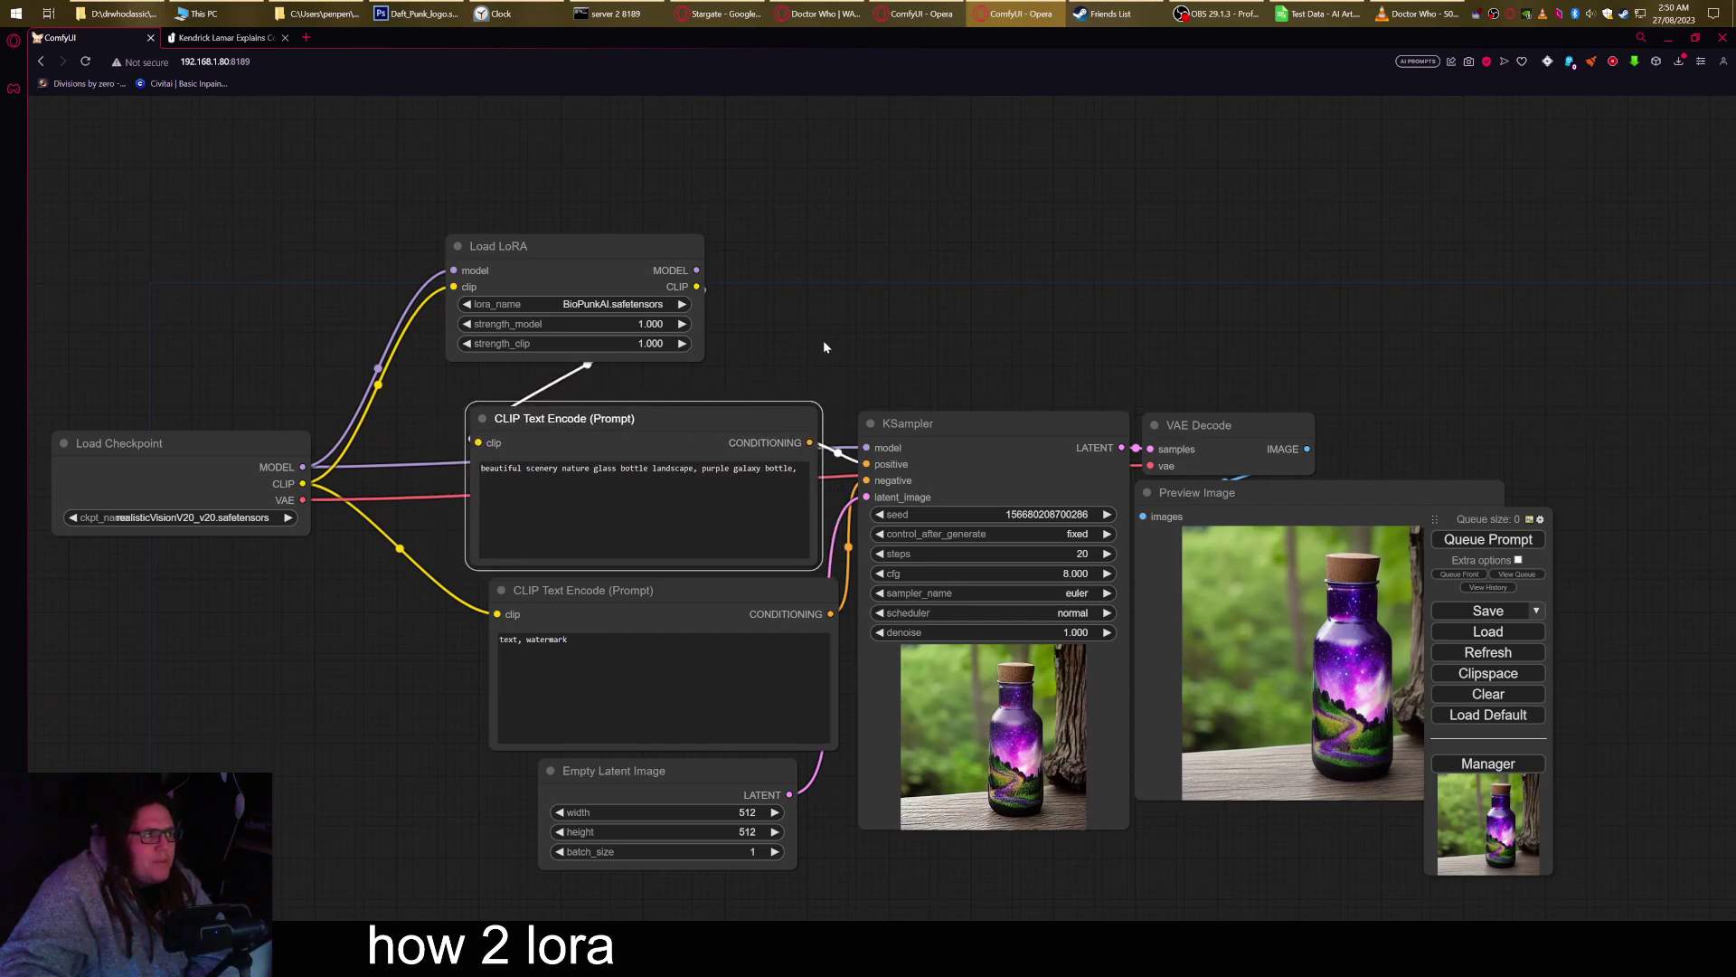
# - Queue the prompt and inspect the regenerated metal-capped galaxy bottle
pyautogui.click(1491, 540)
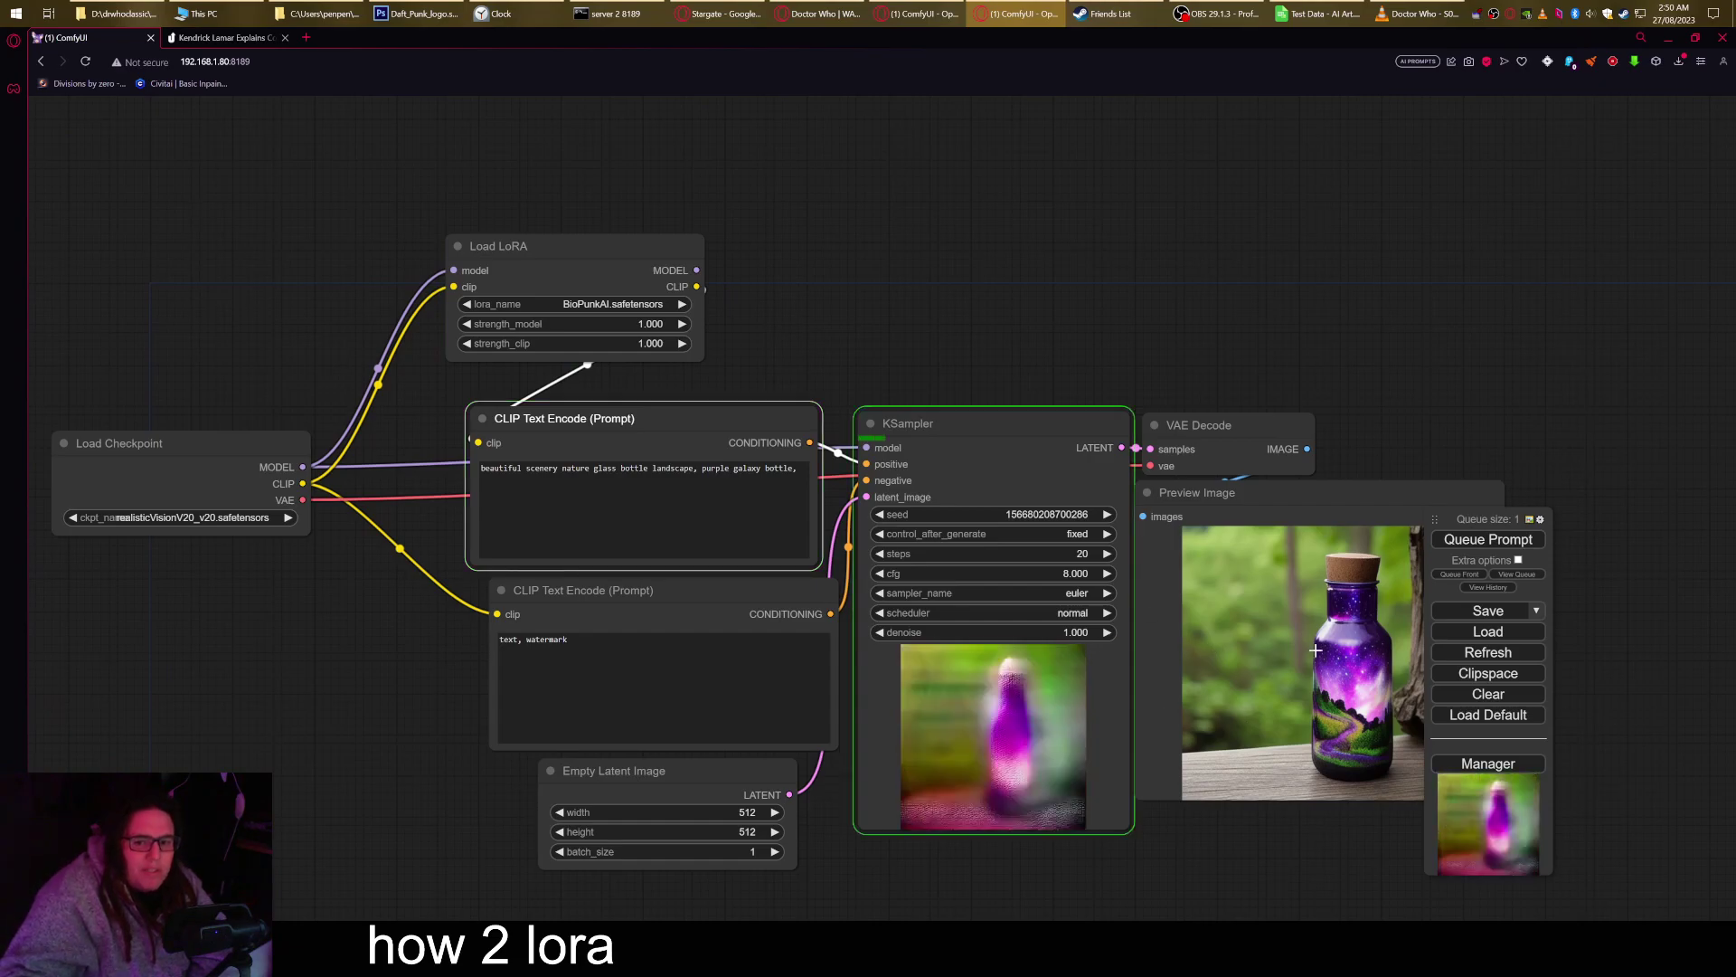
pyautogui.moveTo(1296, 827); pyautogui.dragTo(1141, 828)
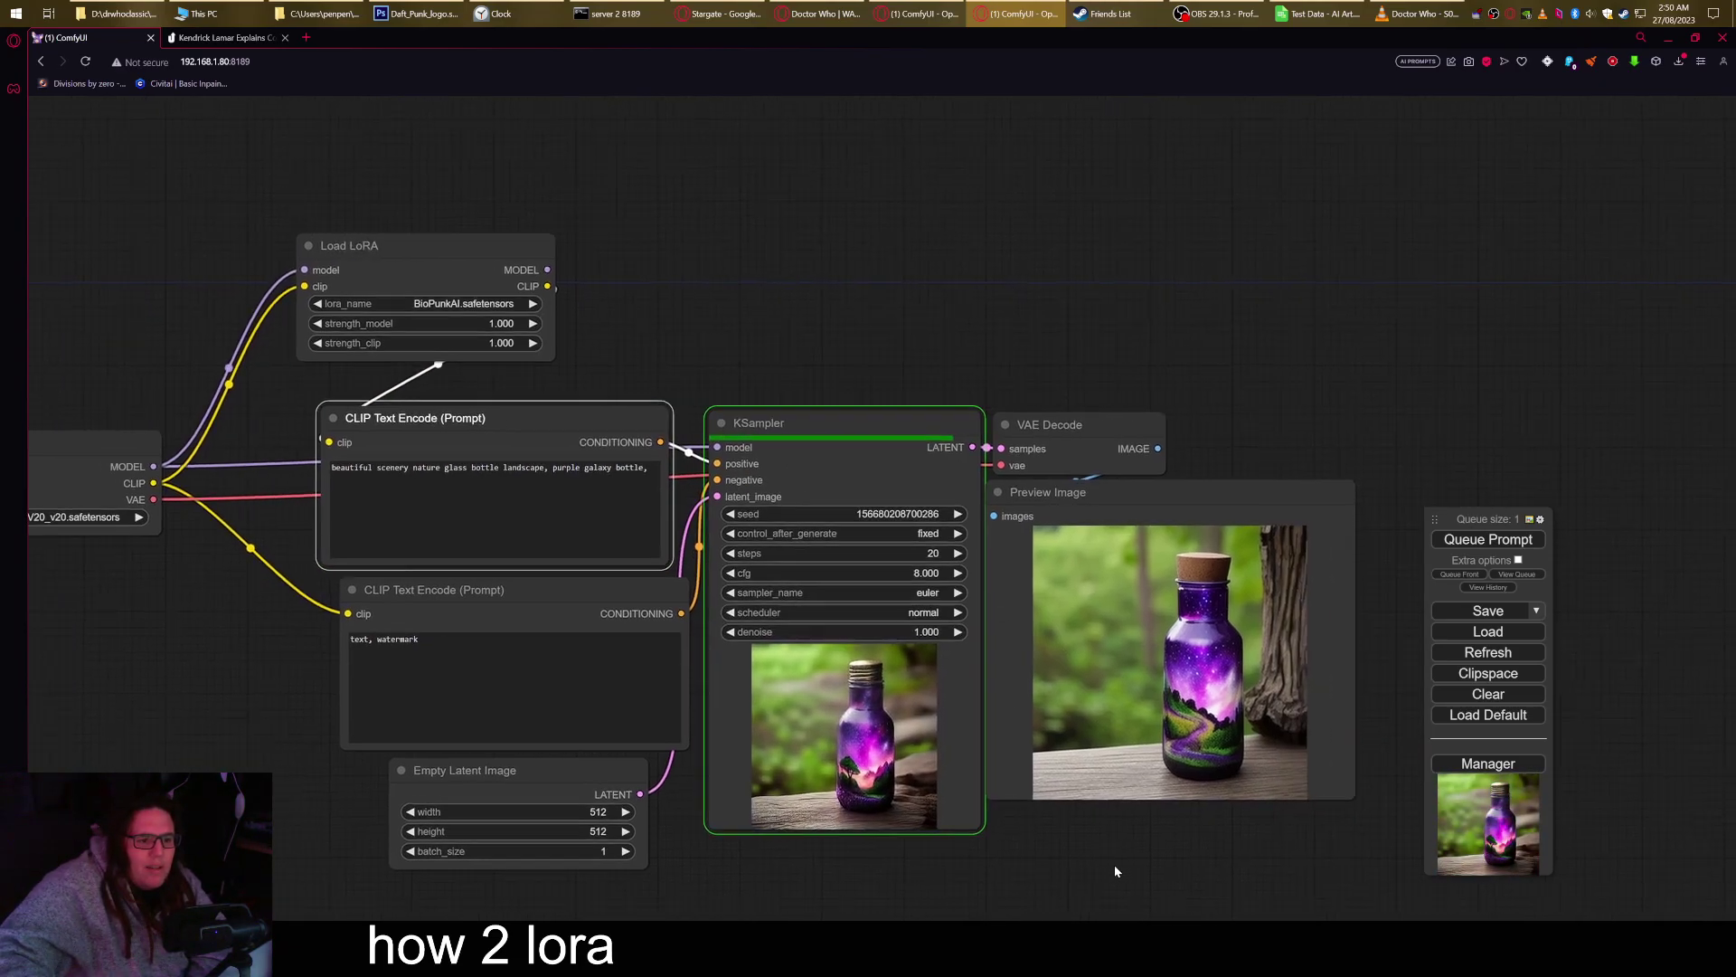
pyautogui.scroll(5, 1182, 666)
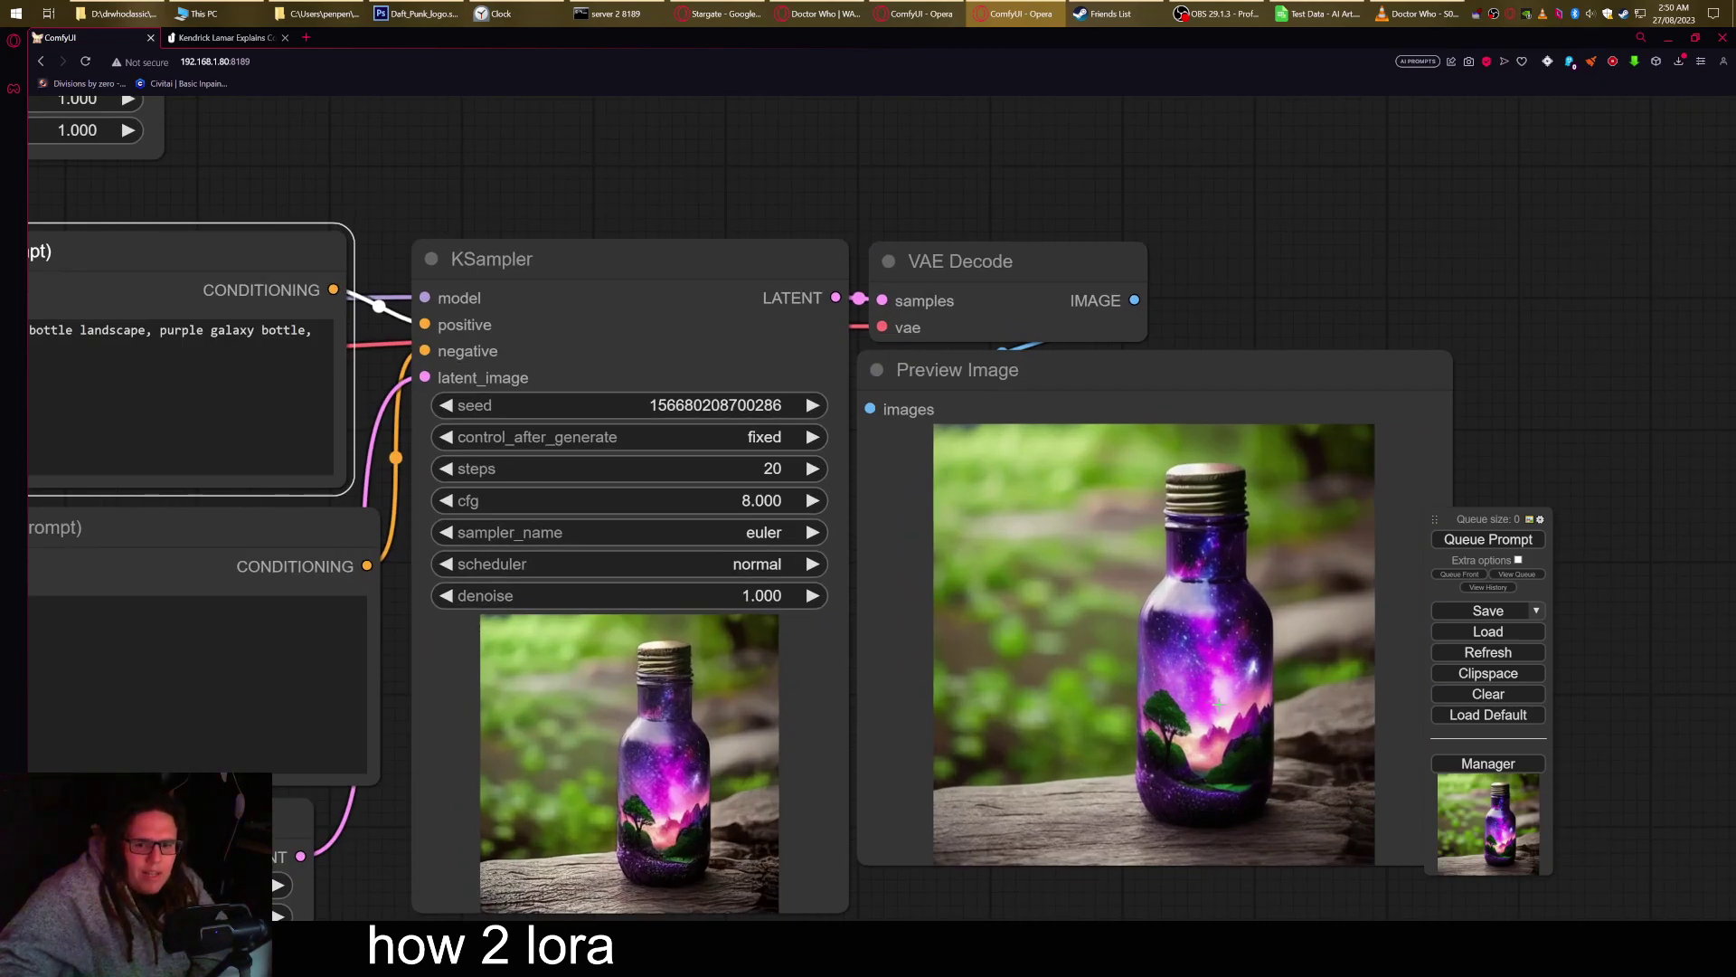
pyautogui.scroll(-5, 1121, 654)
# - Connect the Load LoRA's MODEL output to the KSampler's model input
pyautogui.moveTo(928, 300); pyautogui.dragTo(1145, 390)
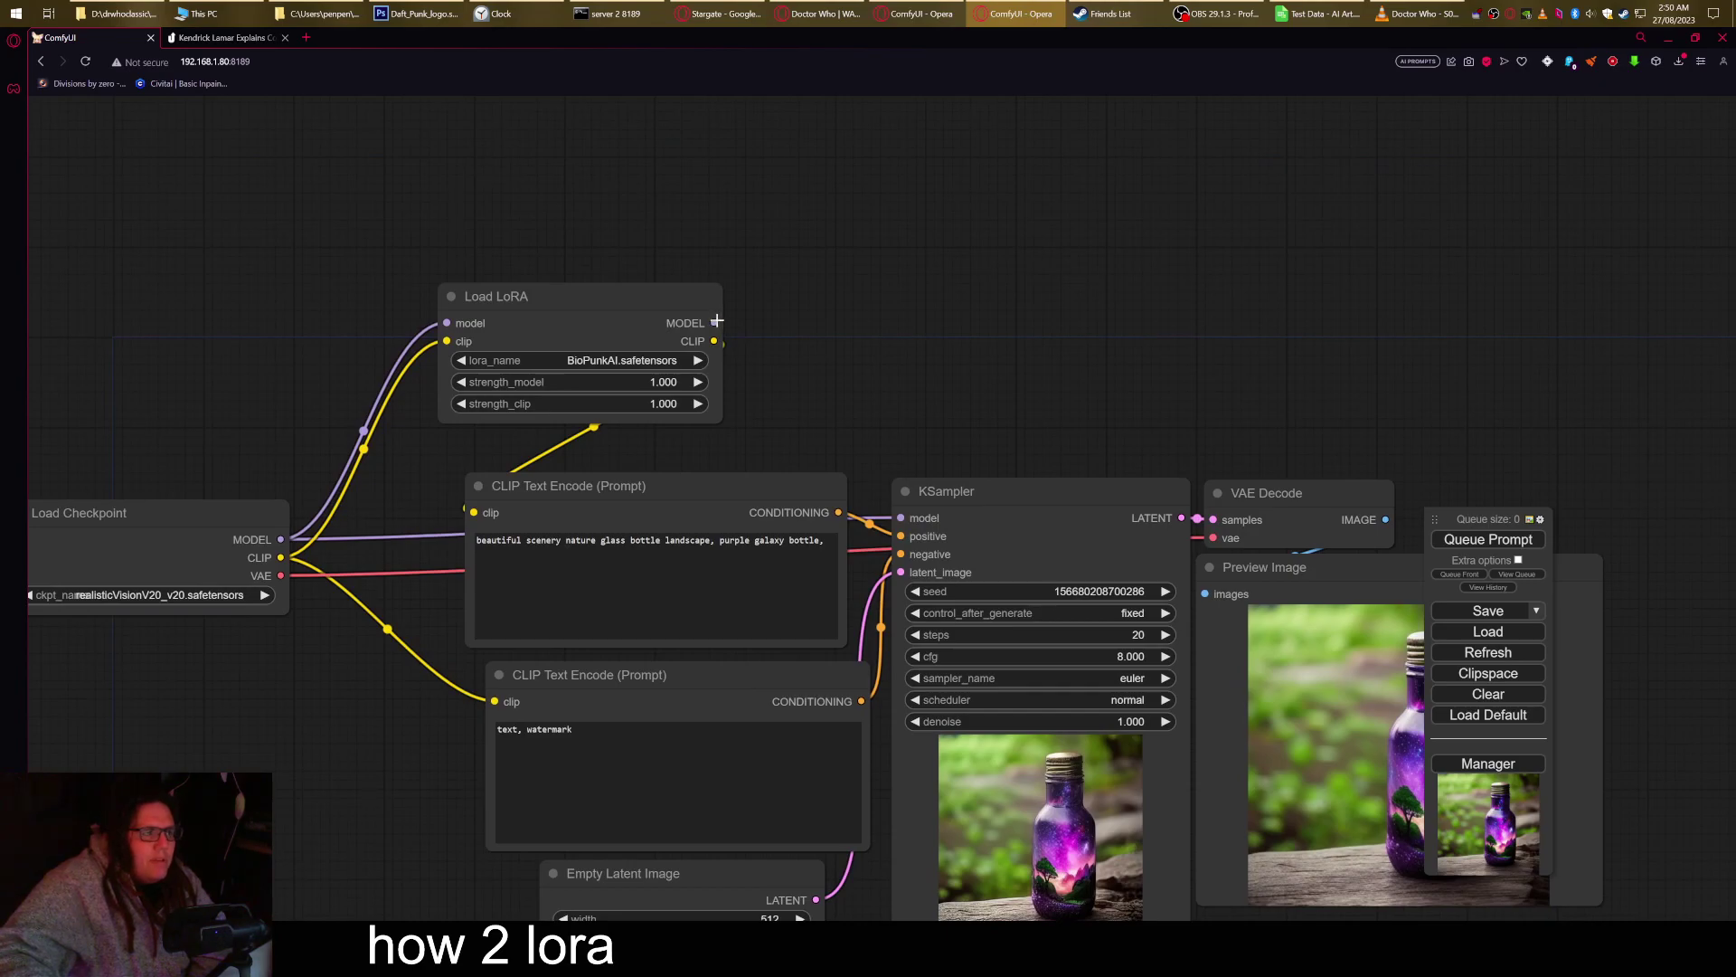
pyautogui.moveTo(721, 322); pyautogui.dragTo(901, 517)
pyautogui.moveTo(1062, 430); pyautogui.dragTo(836, 357)
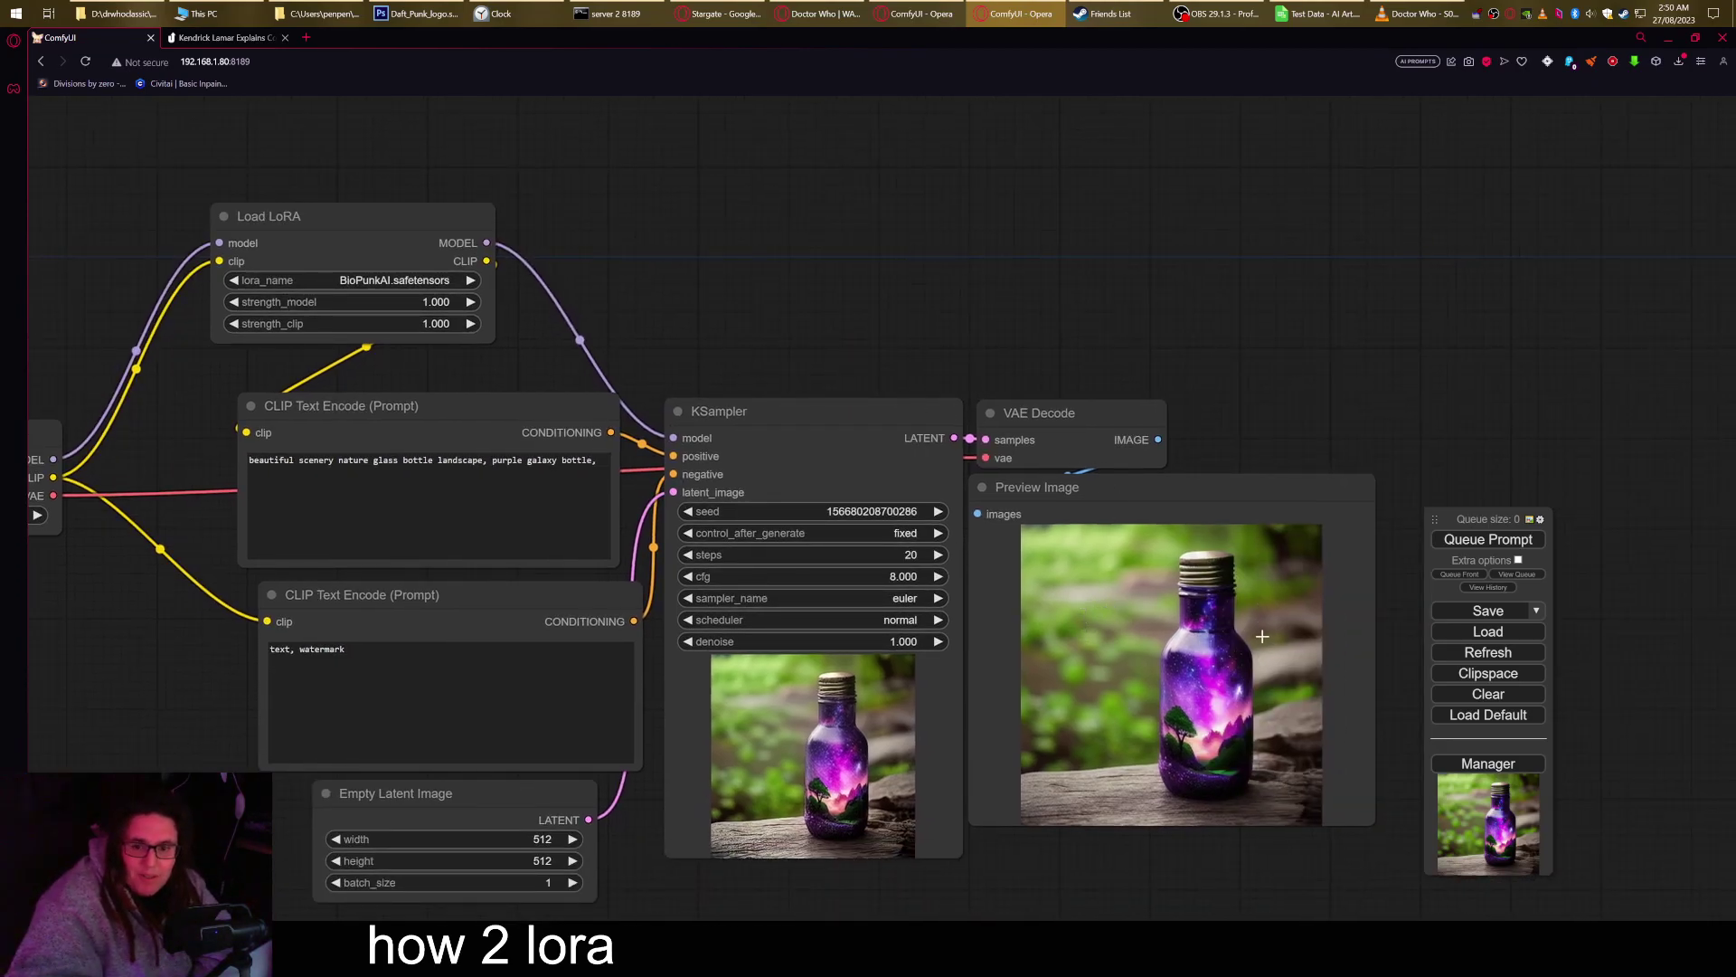
# - Queue the prompt and zoom in on the LoRA-styled bottle among purple trees
pyautogui.click(1466, 546)
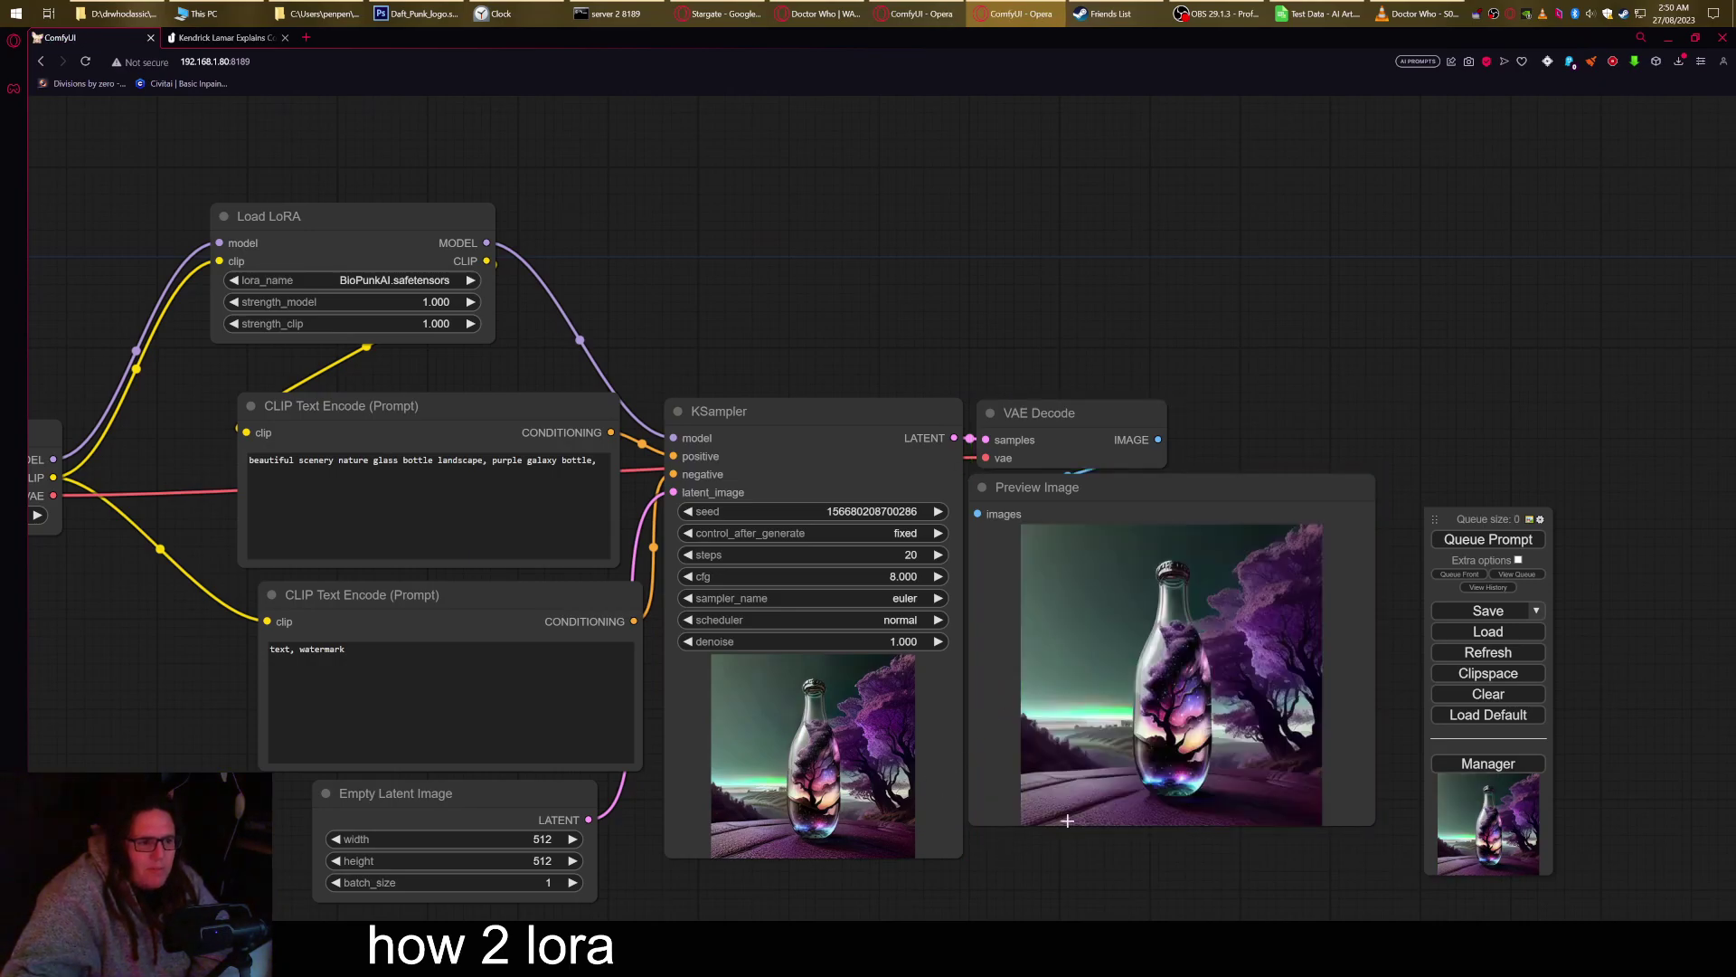
pyautogui.scroll(4, 1271, 786)
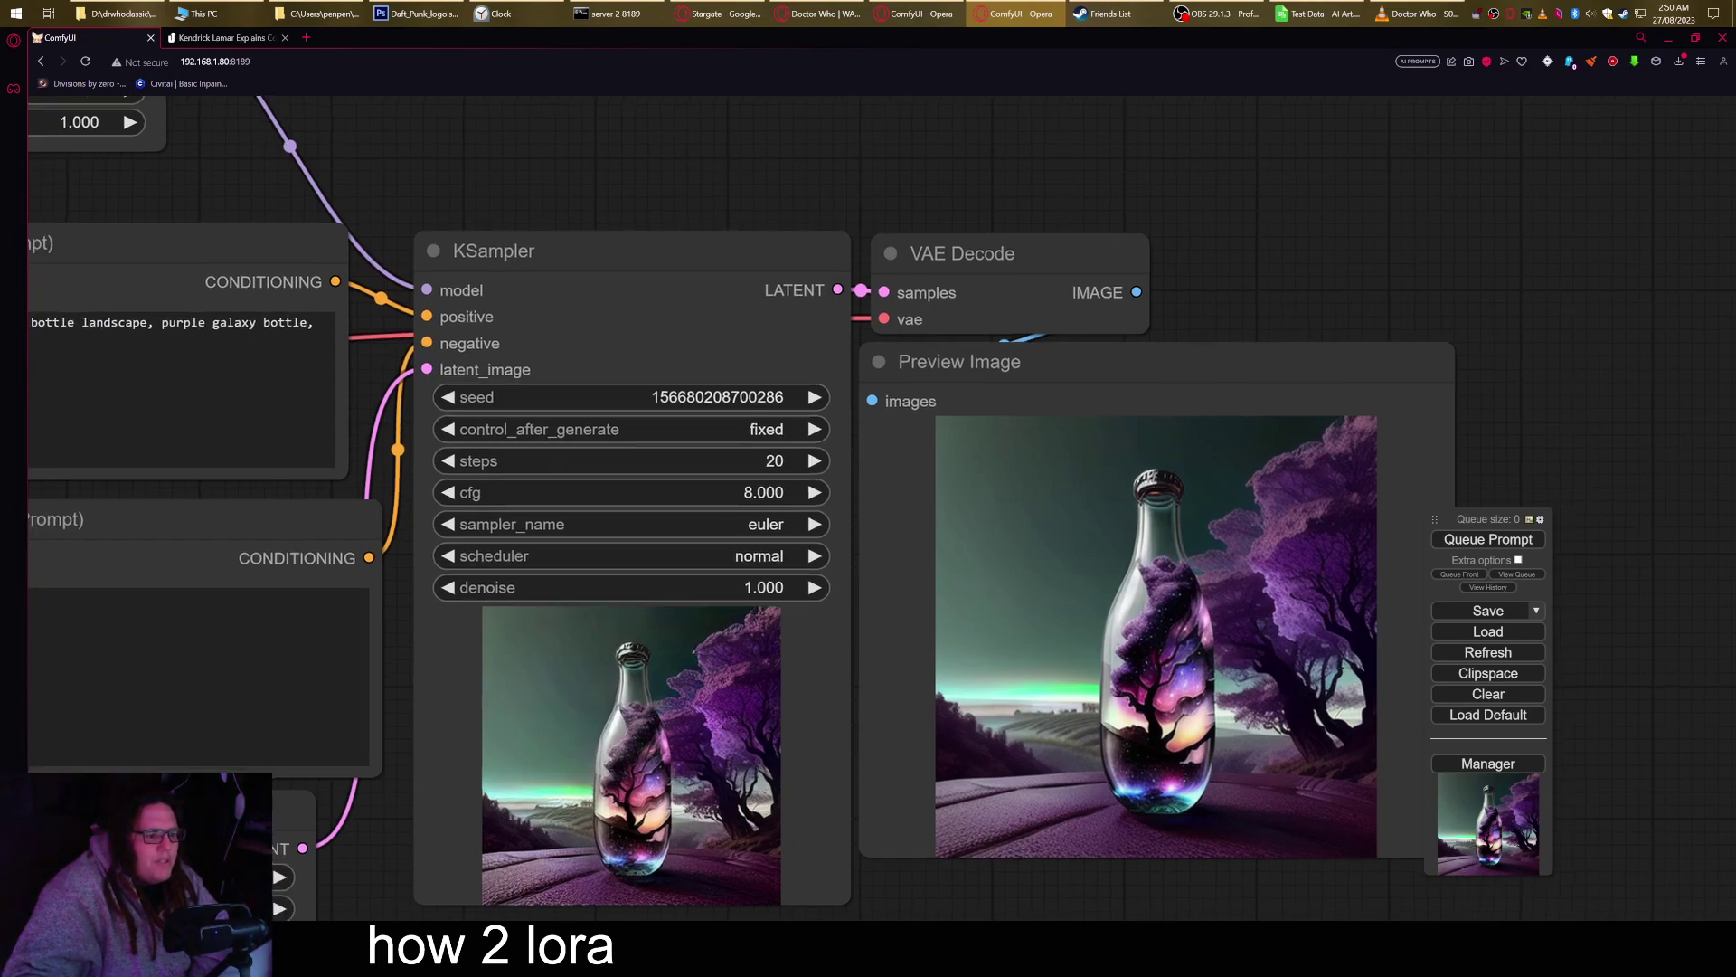
pyautogui.scroll(-3, 756, 534)
# - Append 'biopunk' to the positive prompt and queue a new generation
pyautogui.moveTo(471, 226); pyautogui.dragTo(552, 225)
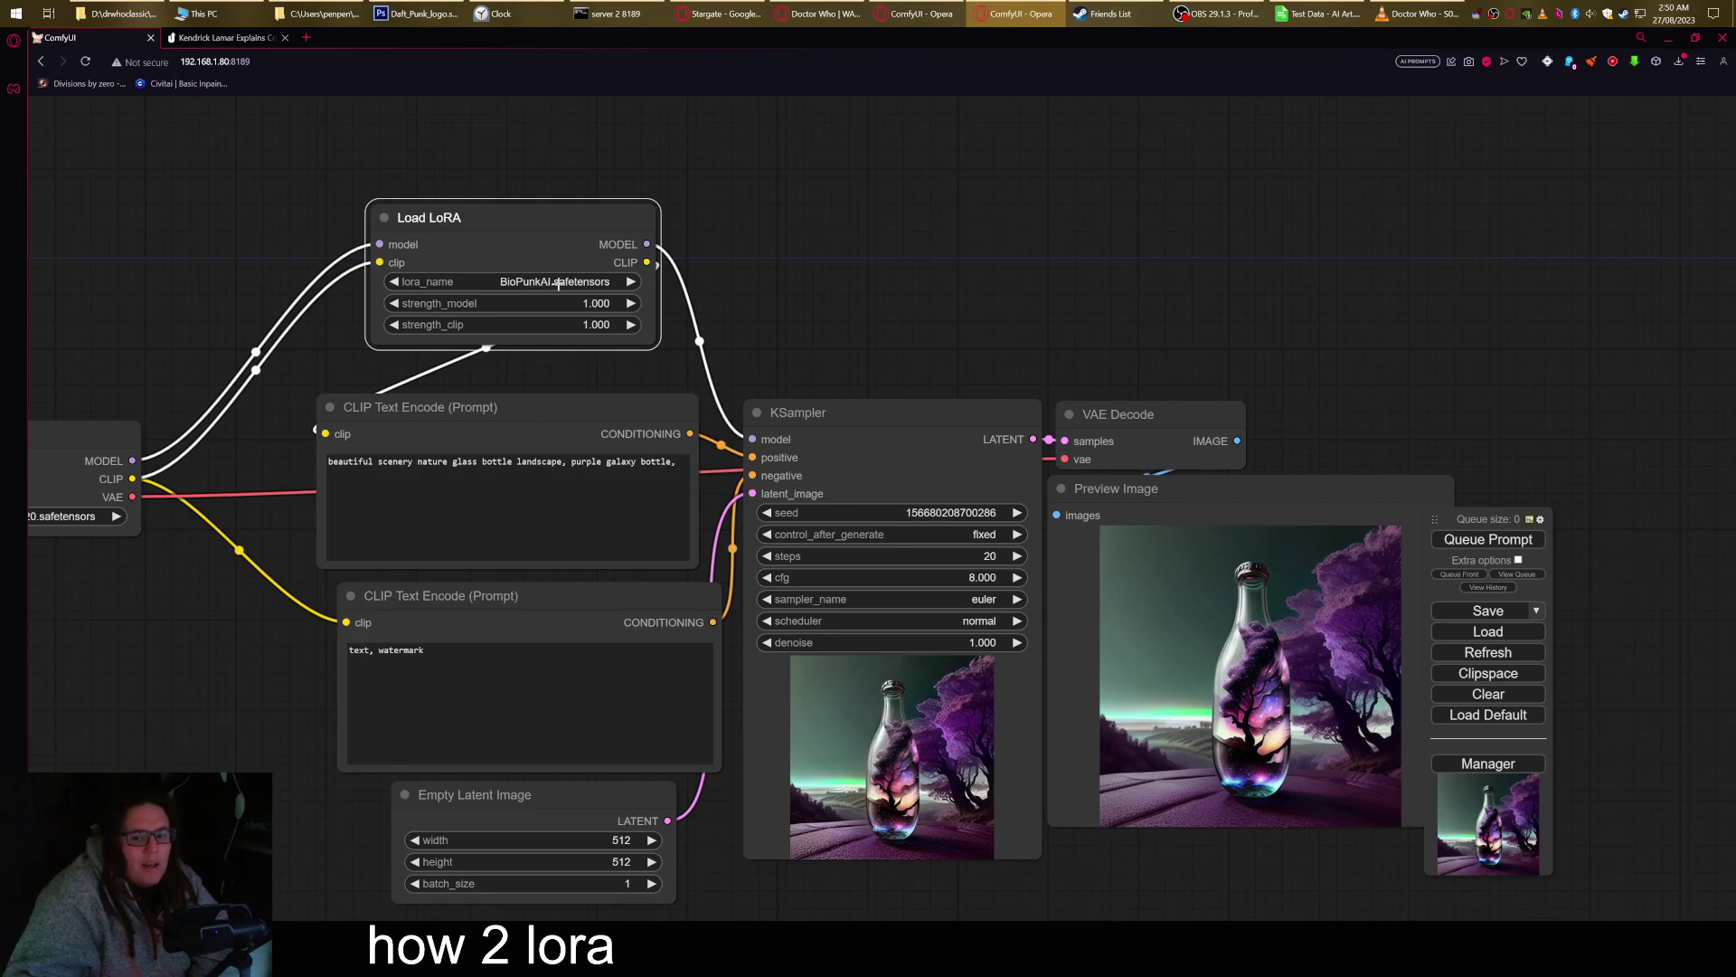
pyautogui.click(685, 487)
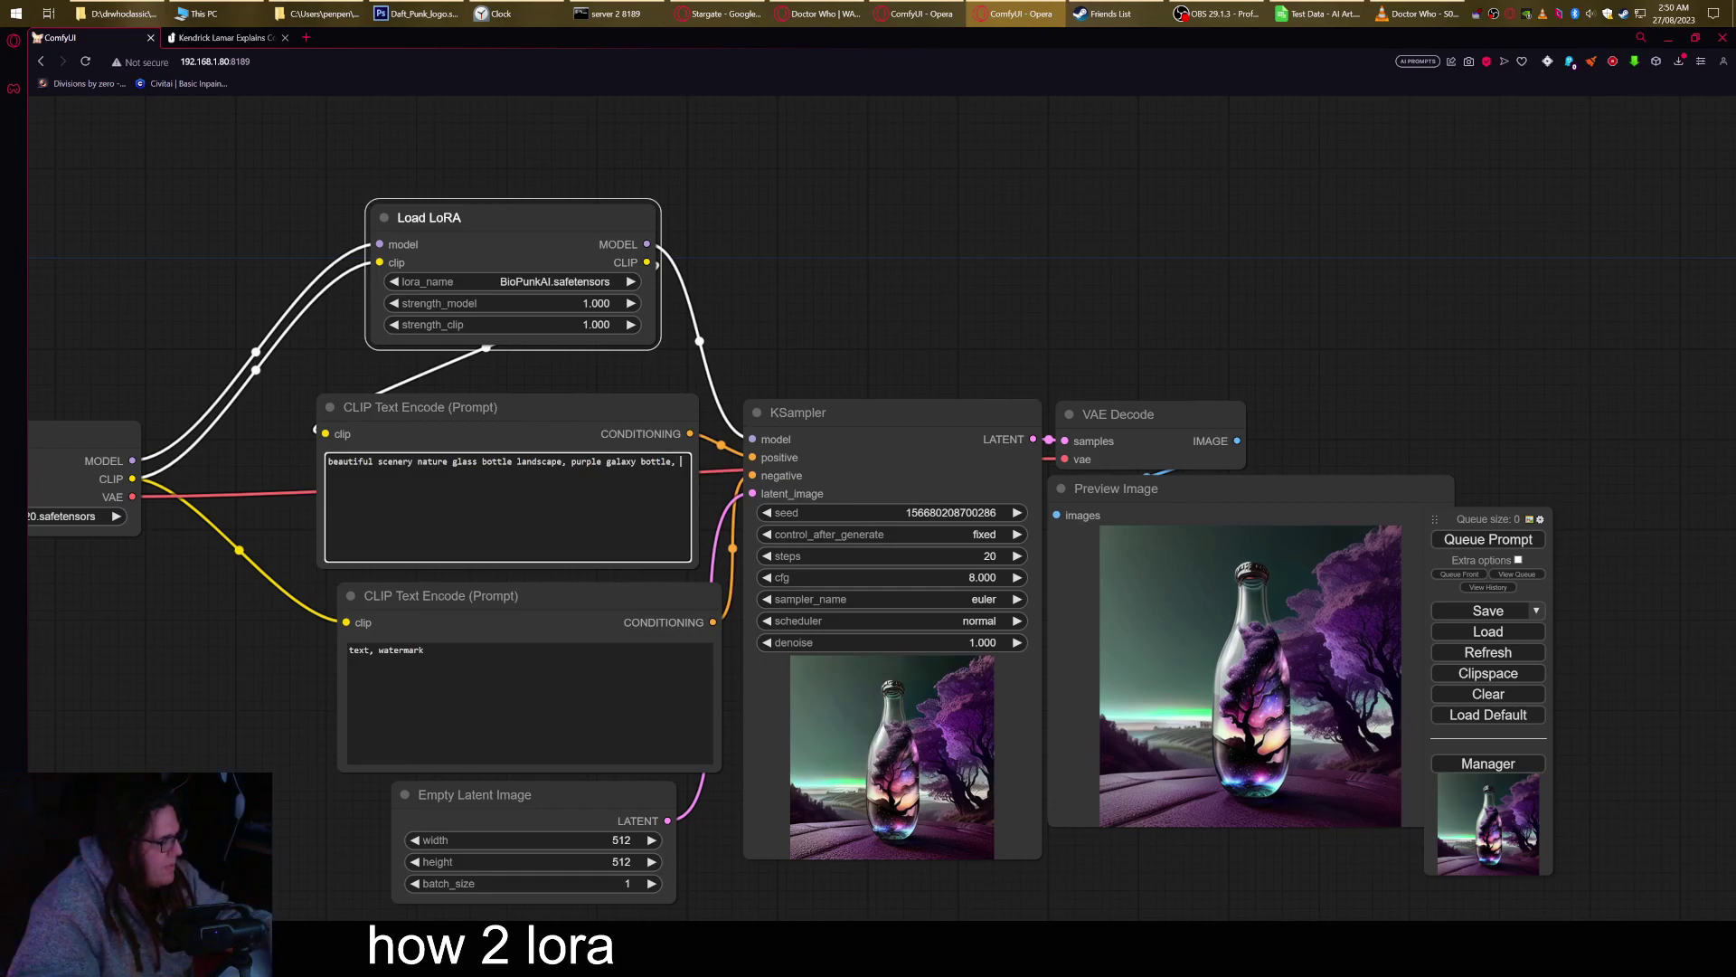
pyautogui.write('bio')
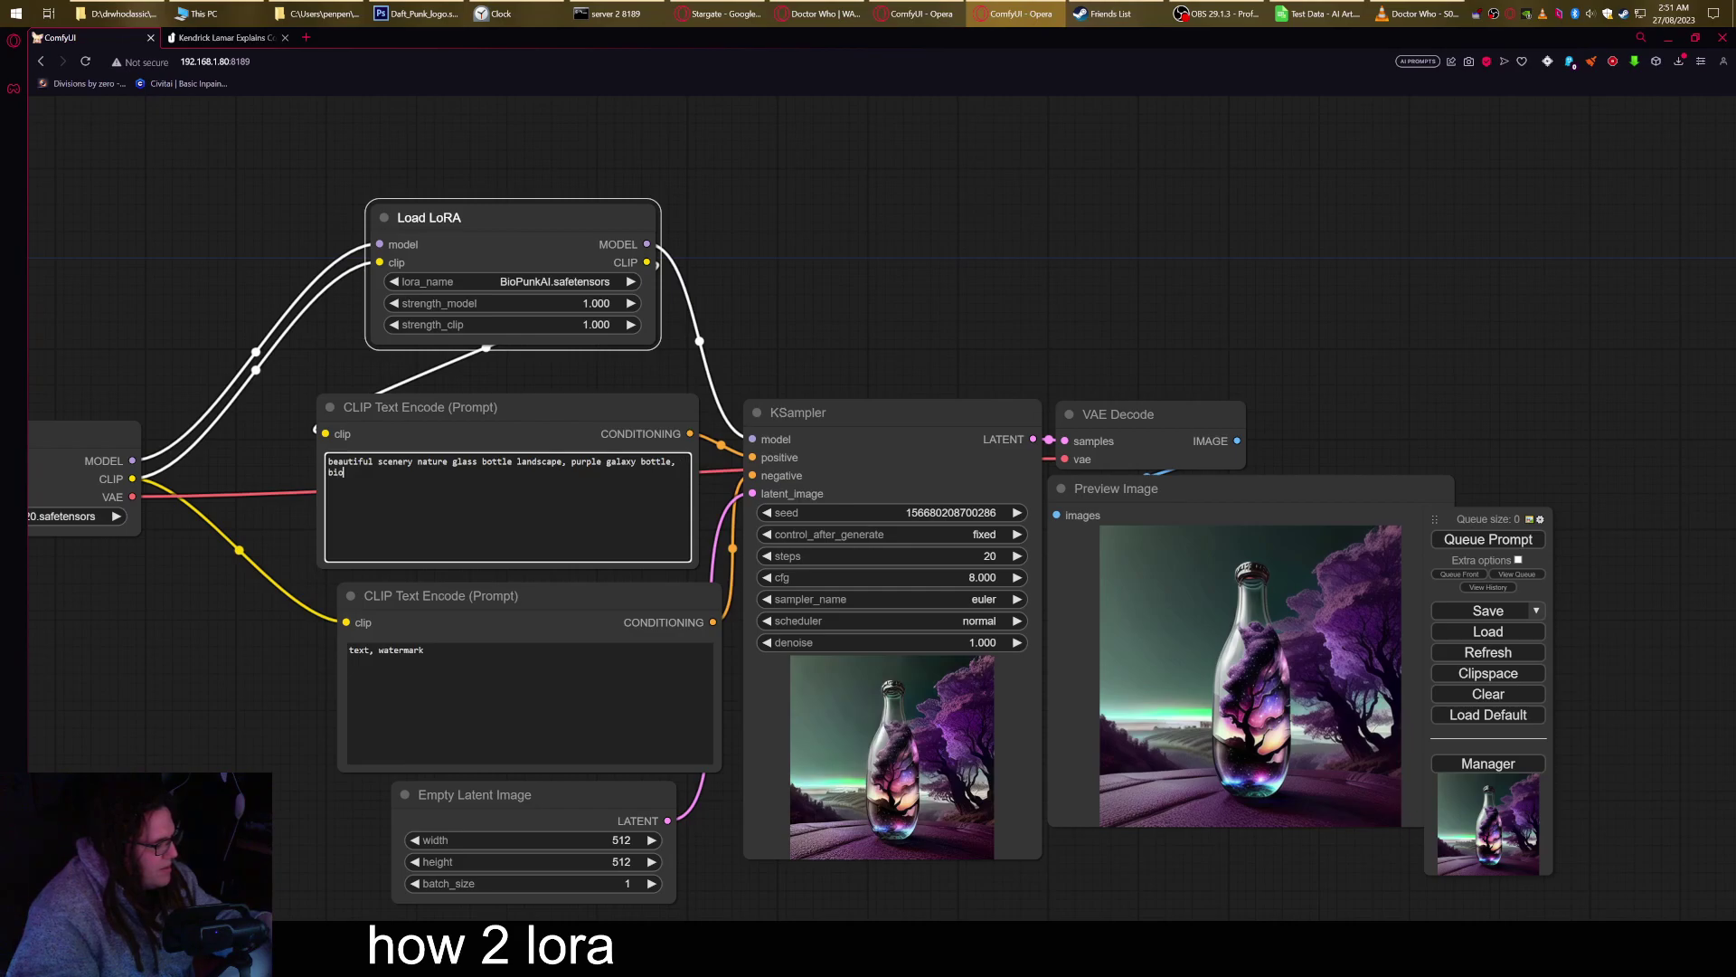
pyautogui.write('punk')
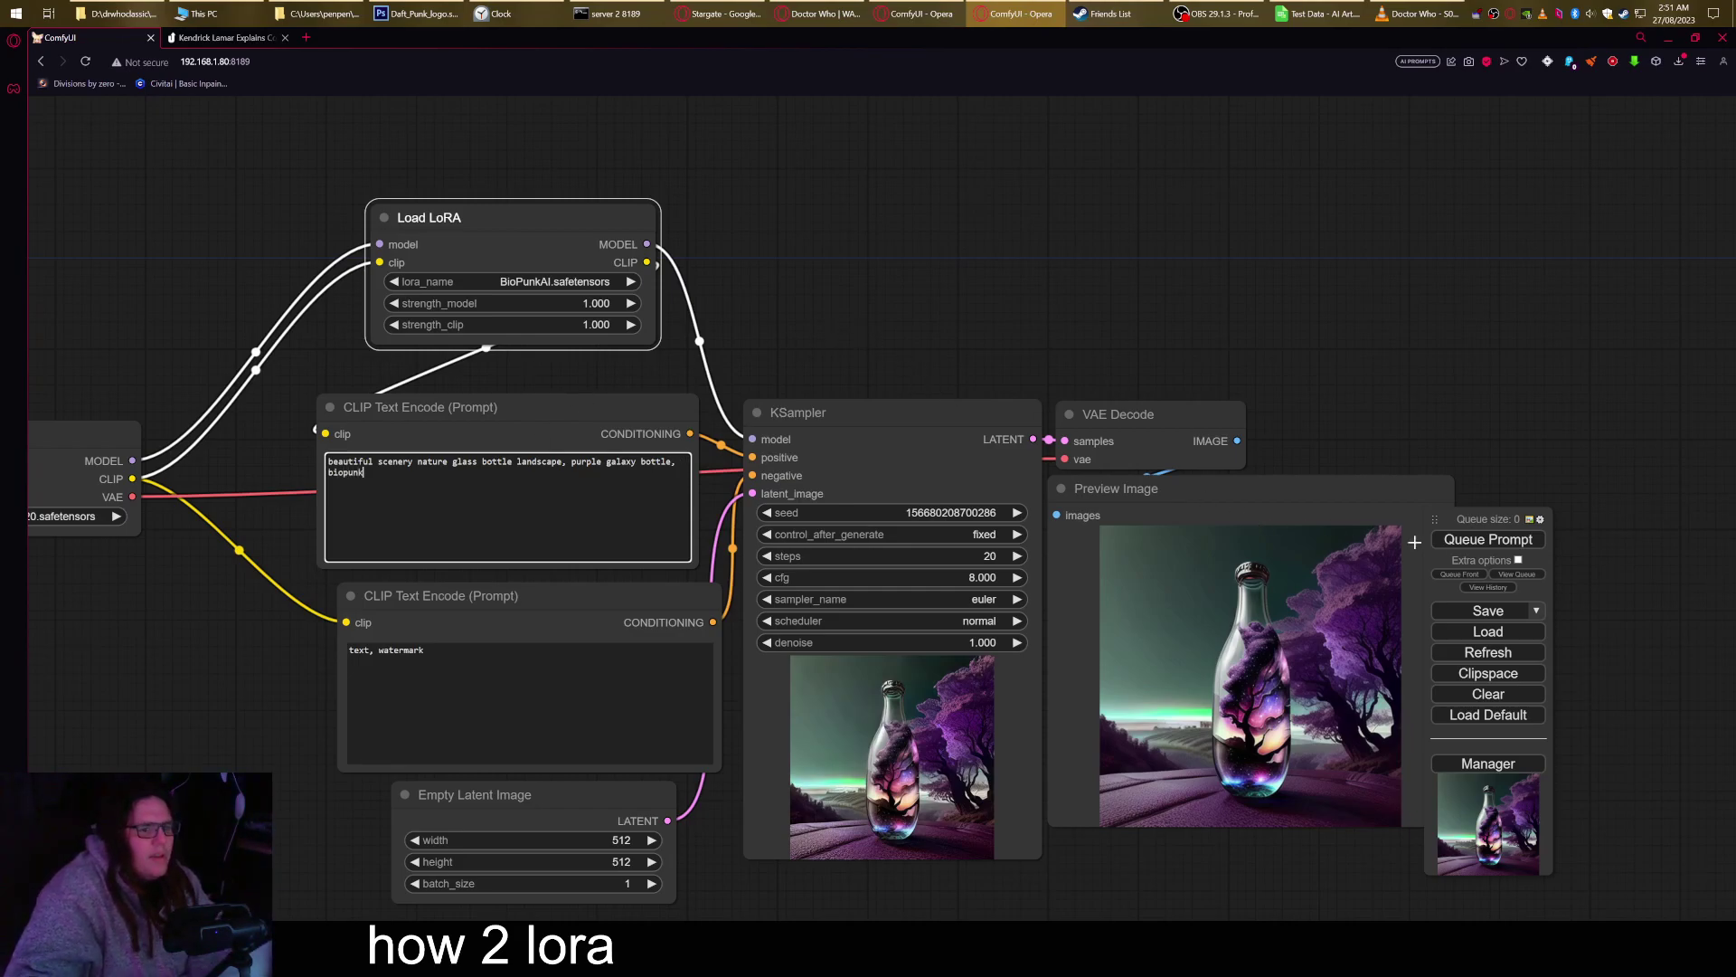
pyautogui.click(1481, 540)
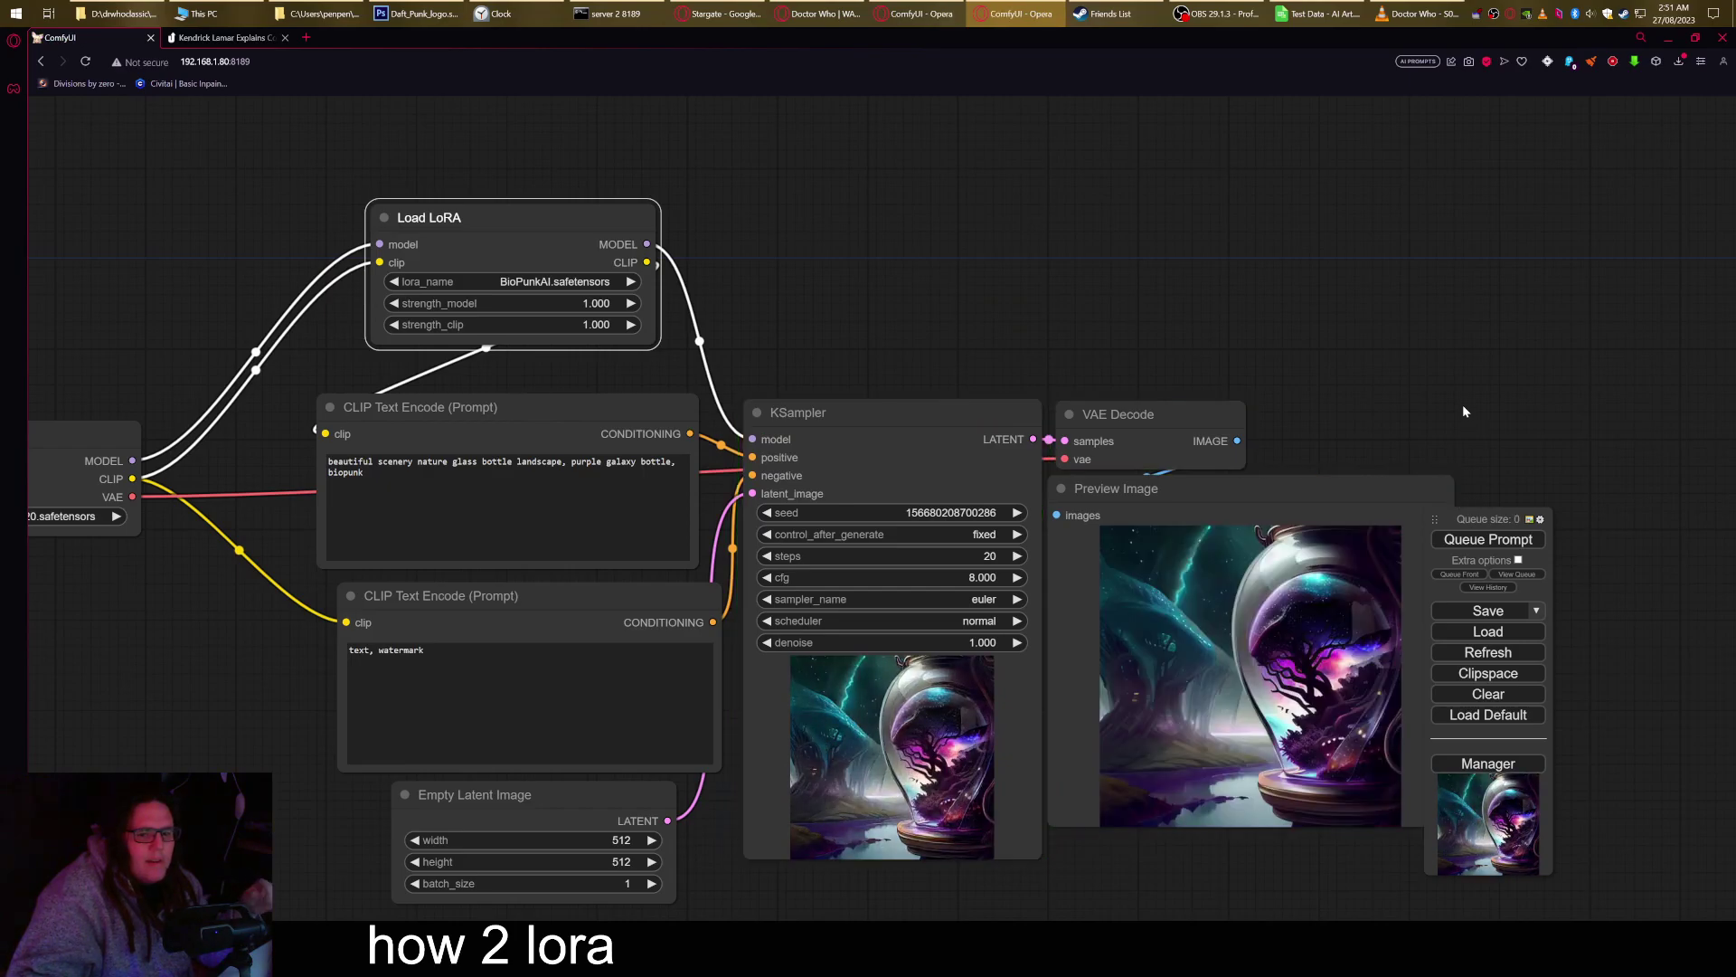
# - Bring the Load Checkpoint node into view and nudge the Load LoRA node slightly left
pyautogui.scroll(3, 1457, 401)
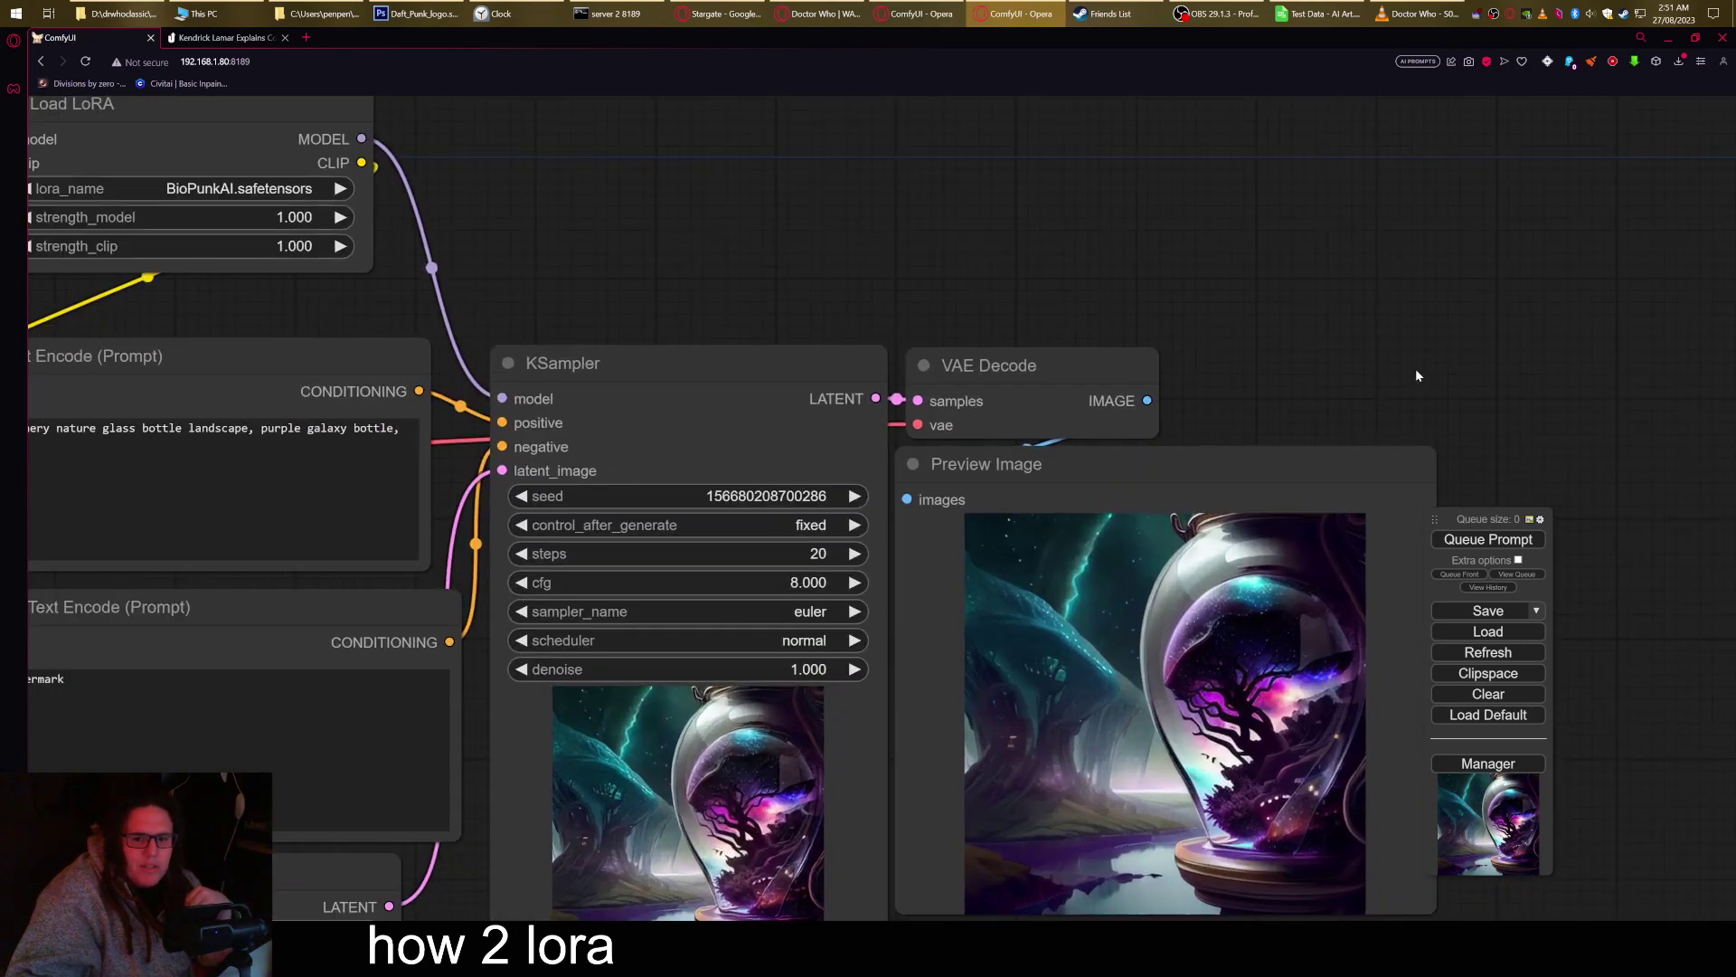
pyautogui.scroll(-3, 1320, 361)
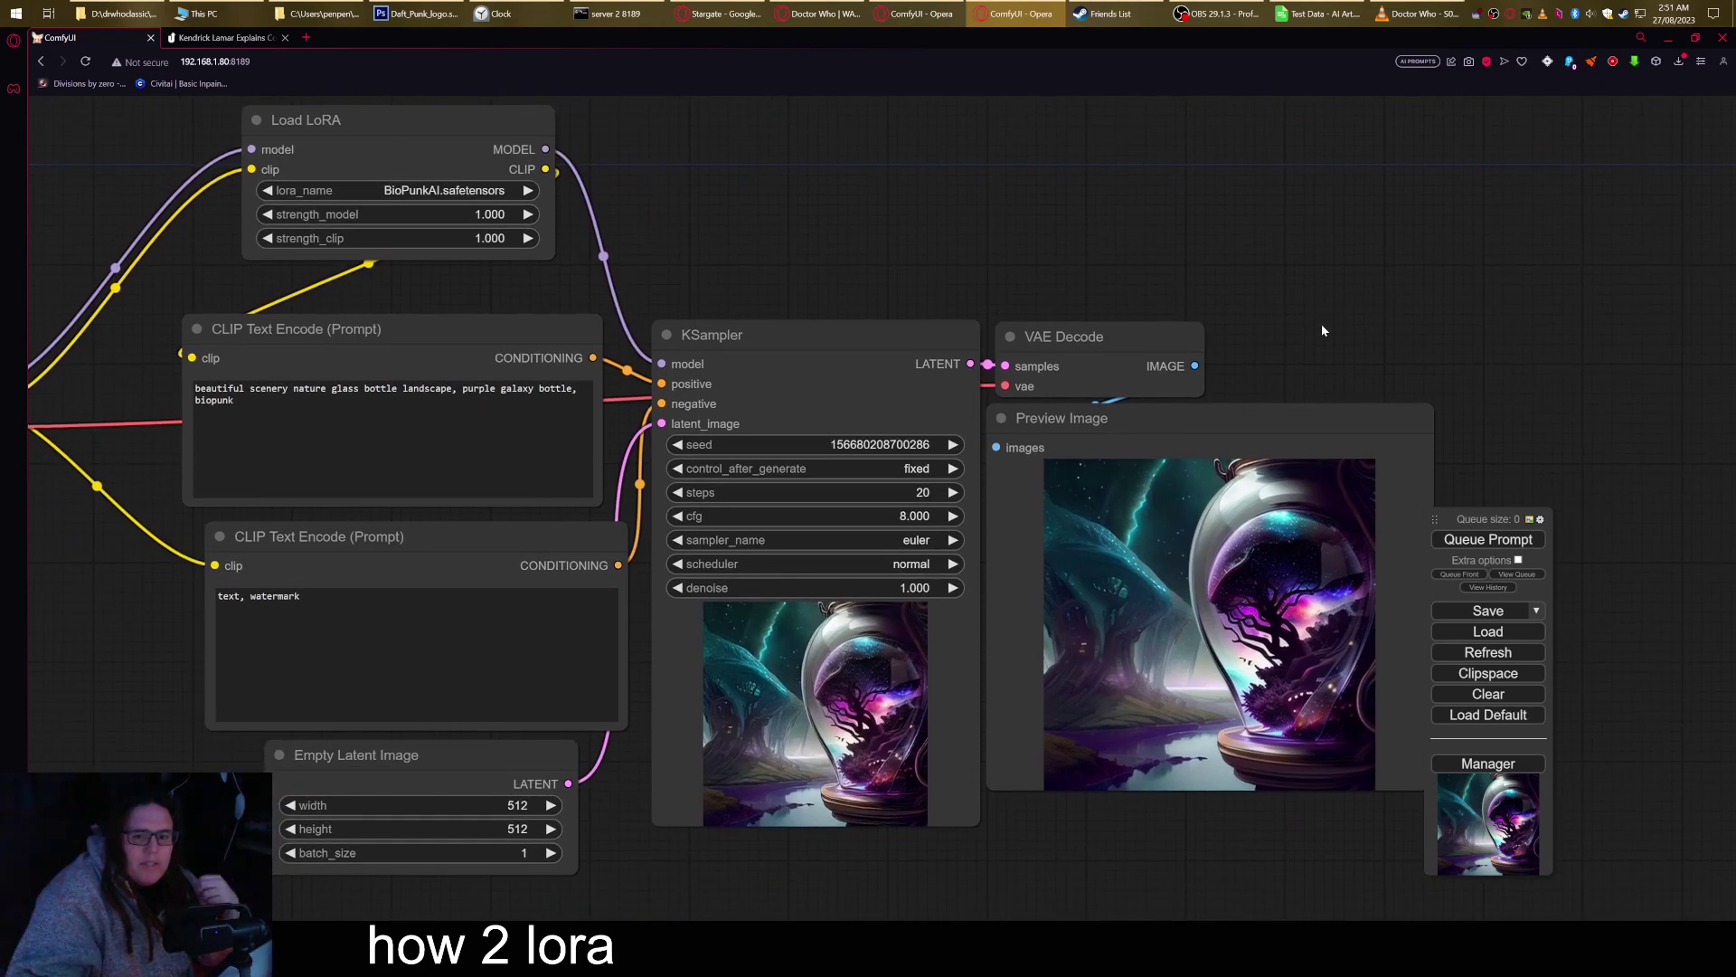
pyautogui.moveTo(1208, 286); pyautogui.dragTo(1566, 408)
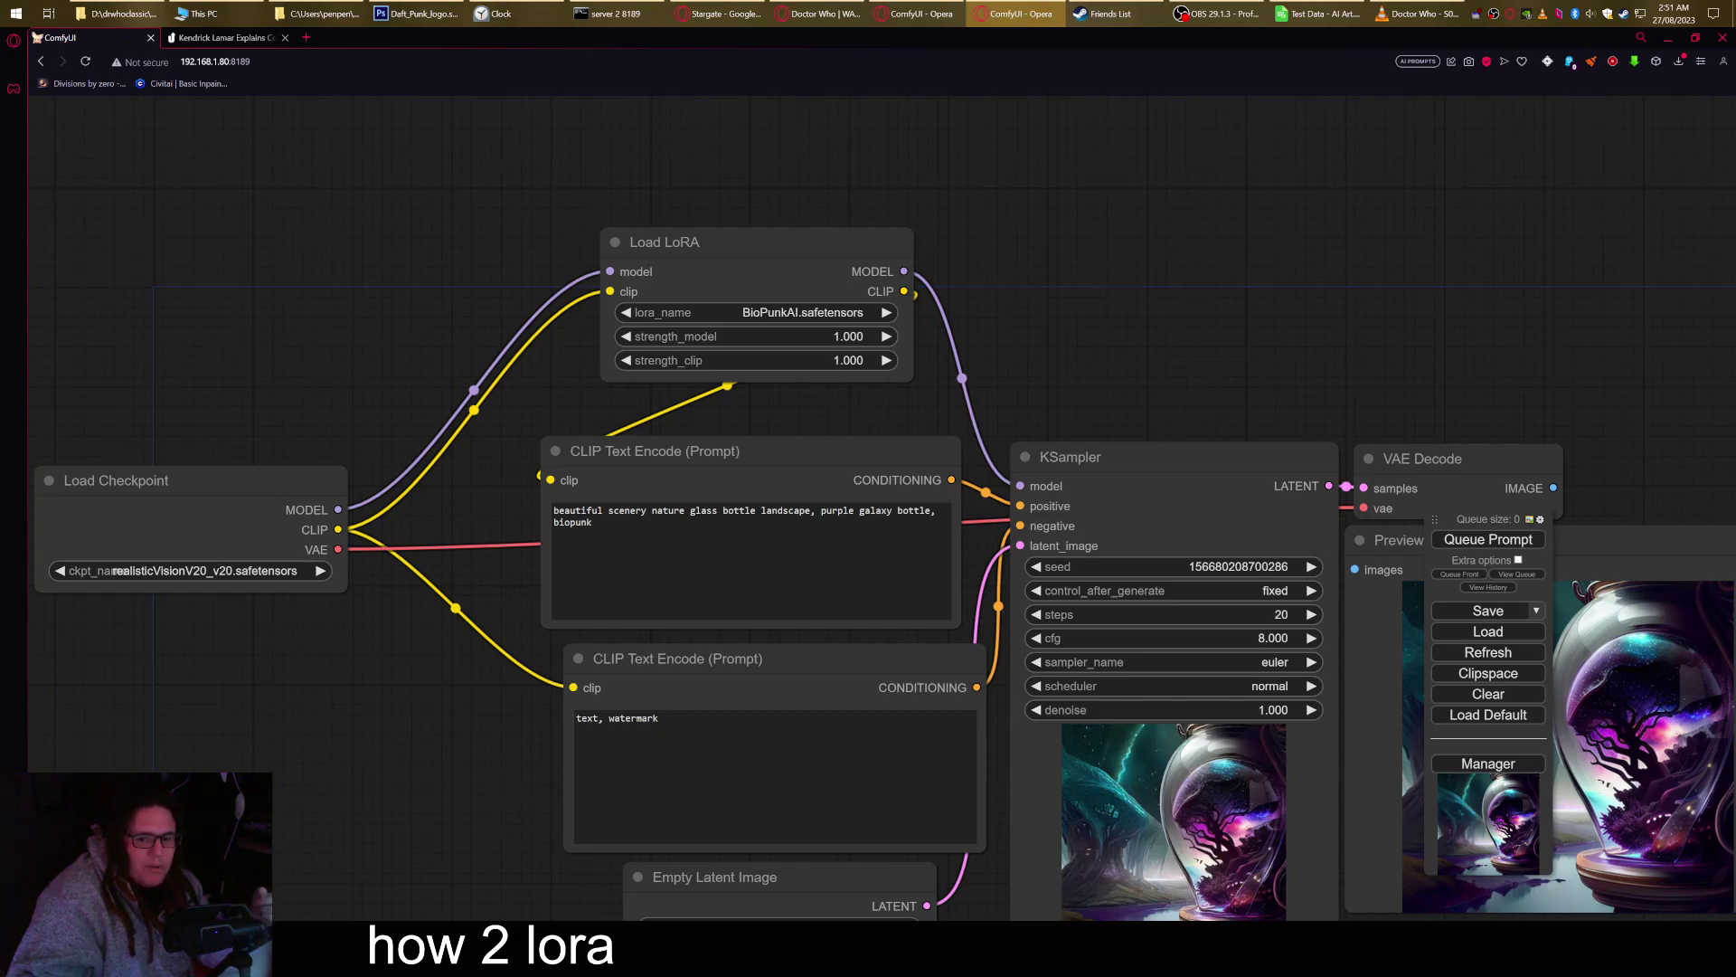
pyautogui.moveTo(815, 242); pyautogui.dragTo(755, 242)
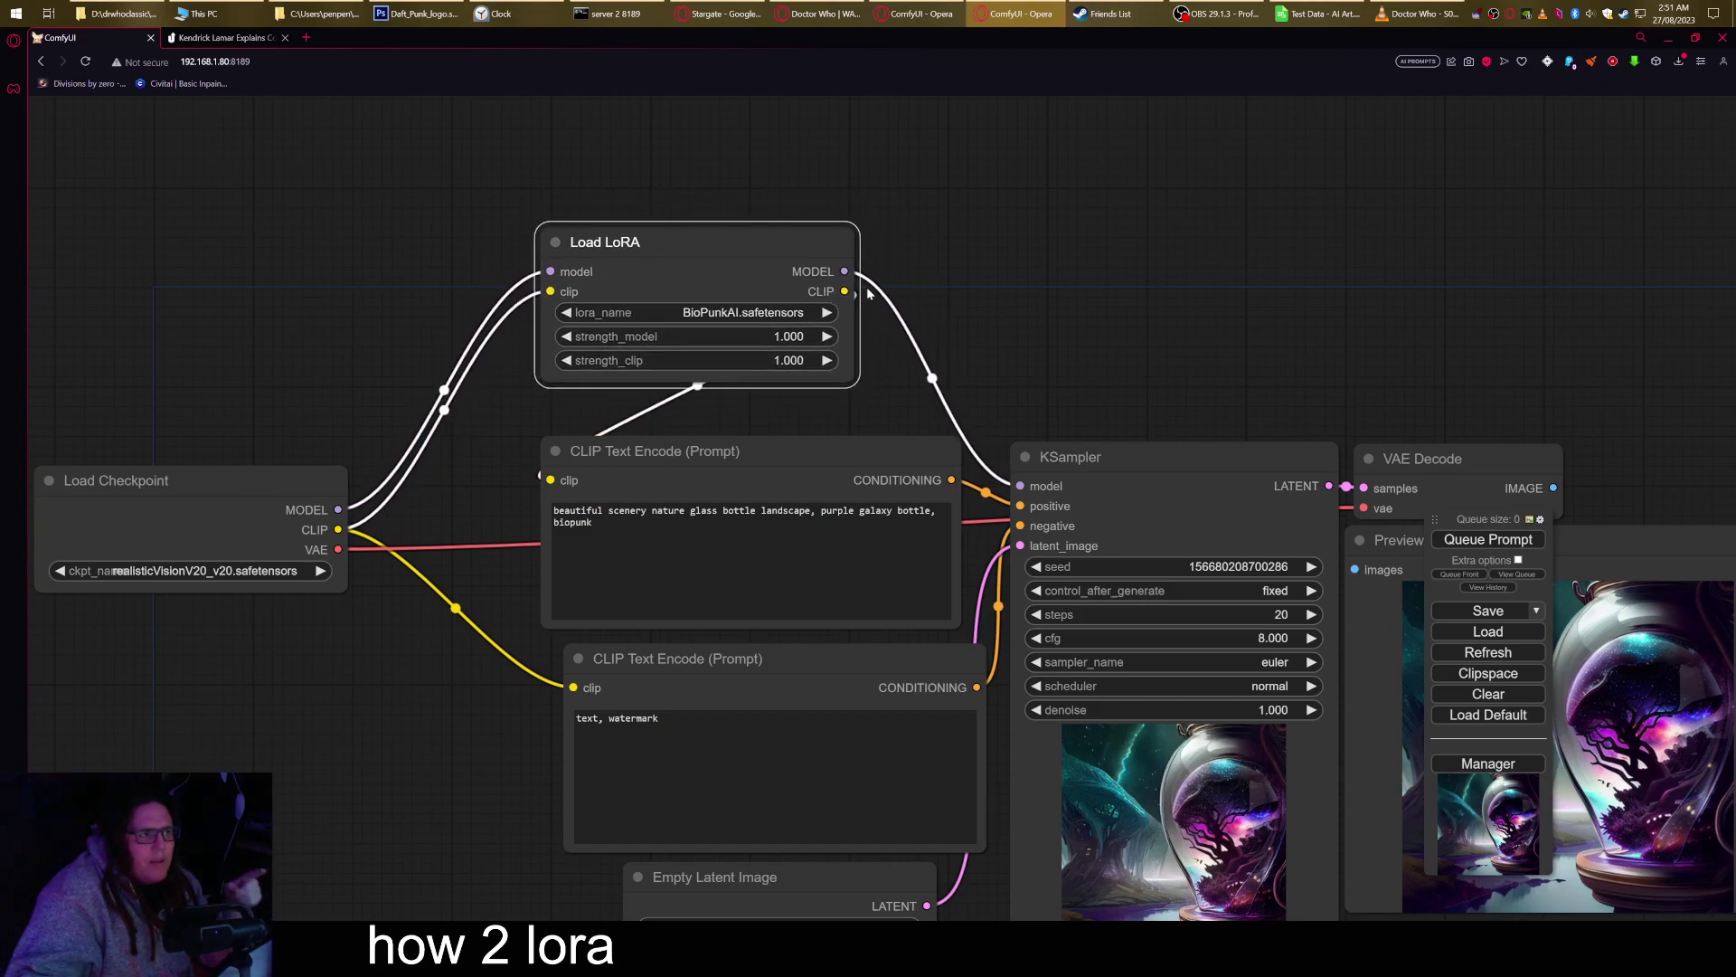
# - Shift the Load LoRA node up and left, then center and zoom out over the whole graph
pyautogui.moveTo(882, 301); pyautogui.dragTo(939, 264)
pyautogui.click(754, 237)
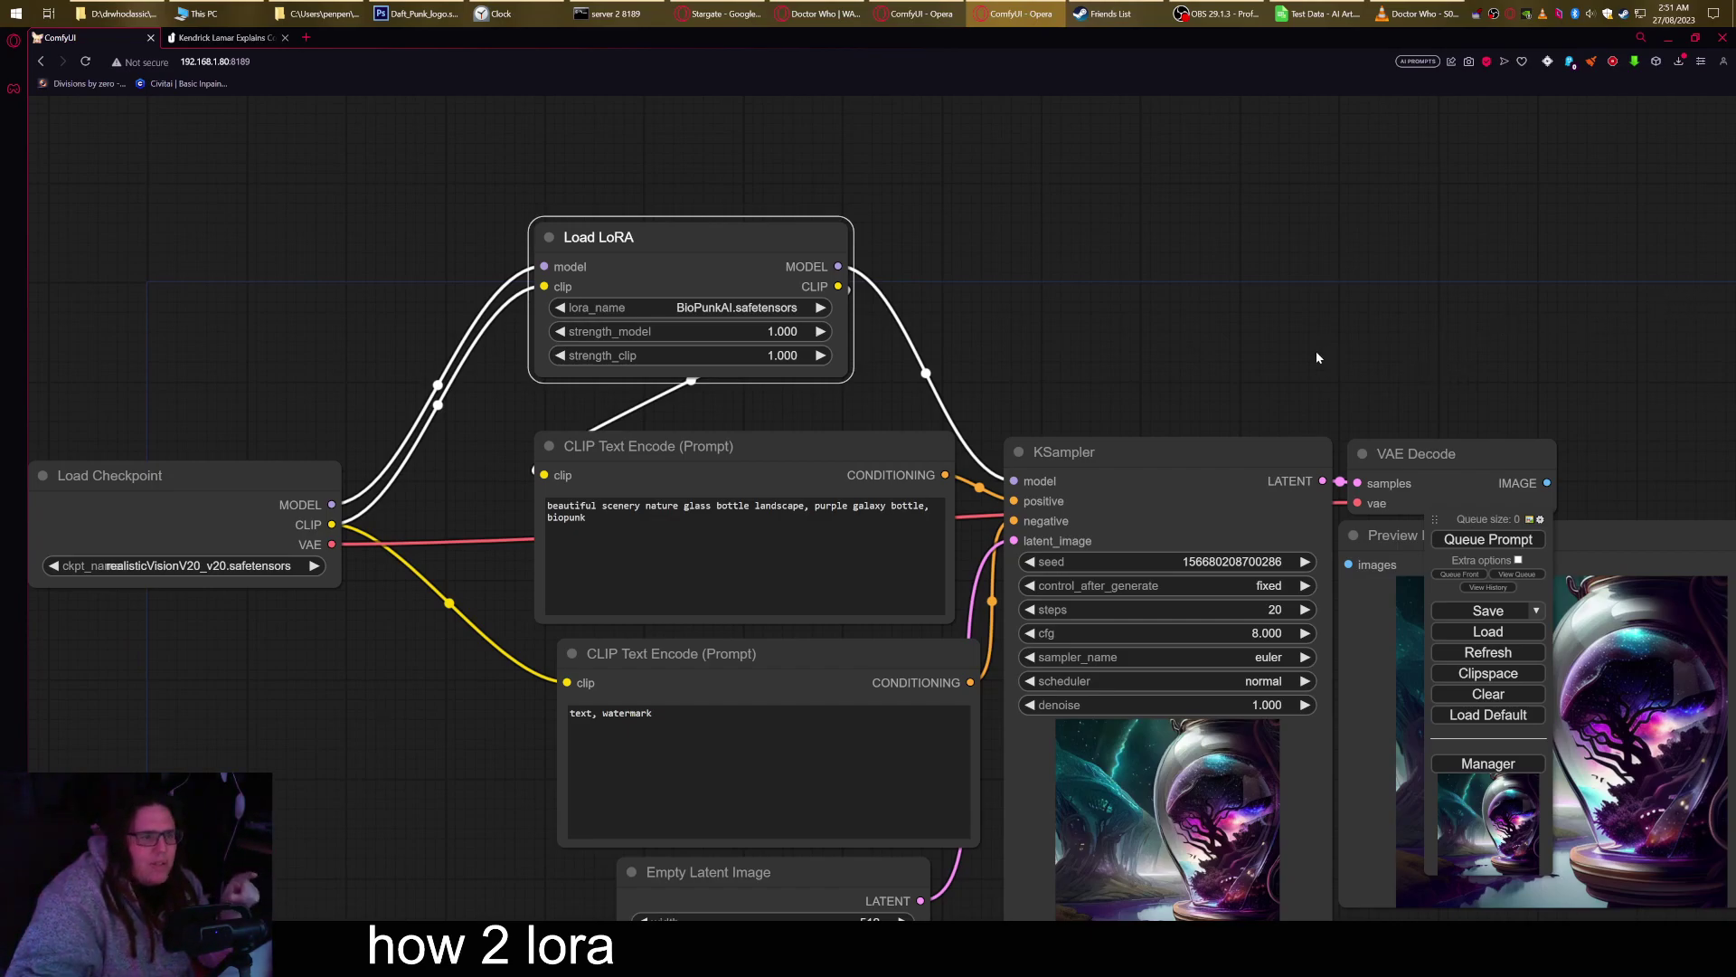
pyautogui.moveTo(841, 298); pyautogui.dragTo(888, 291)
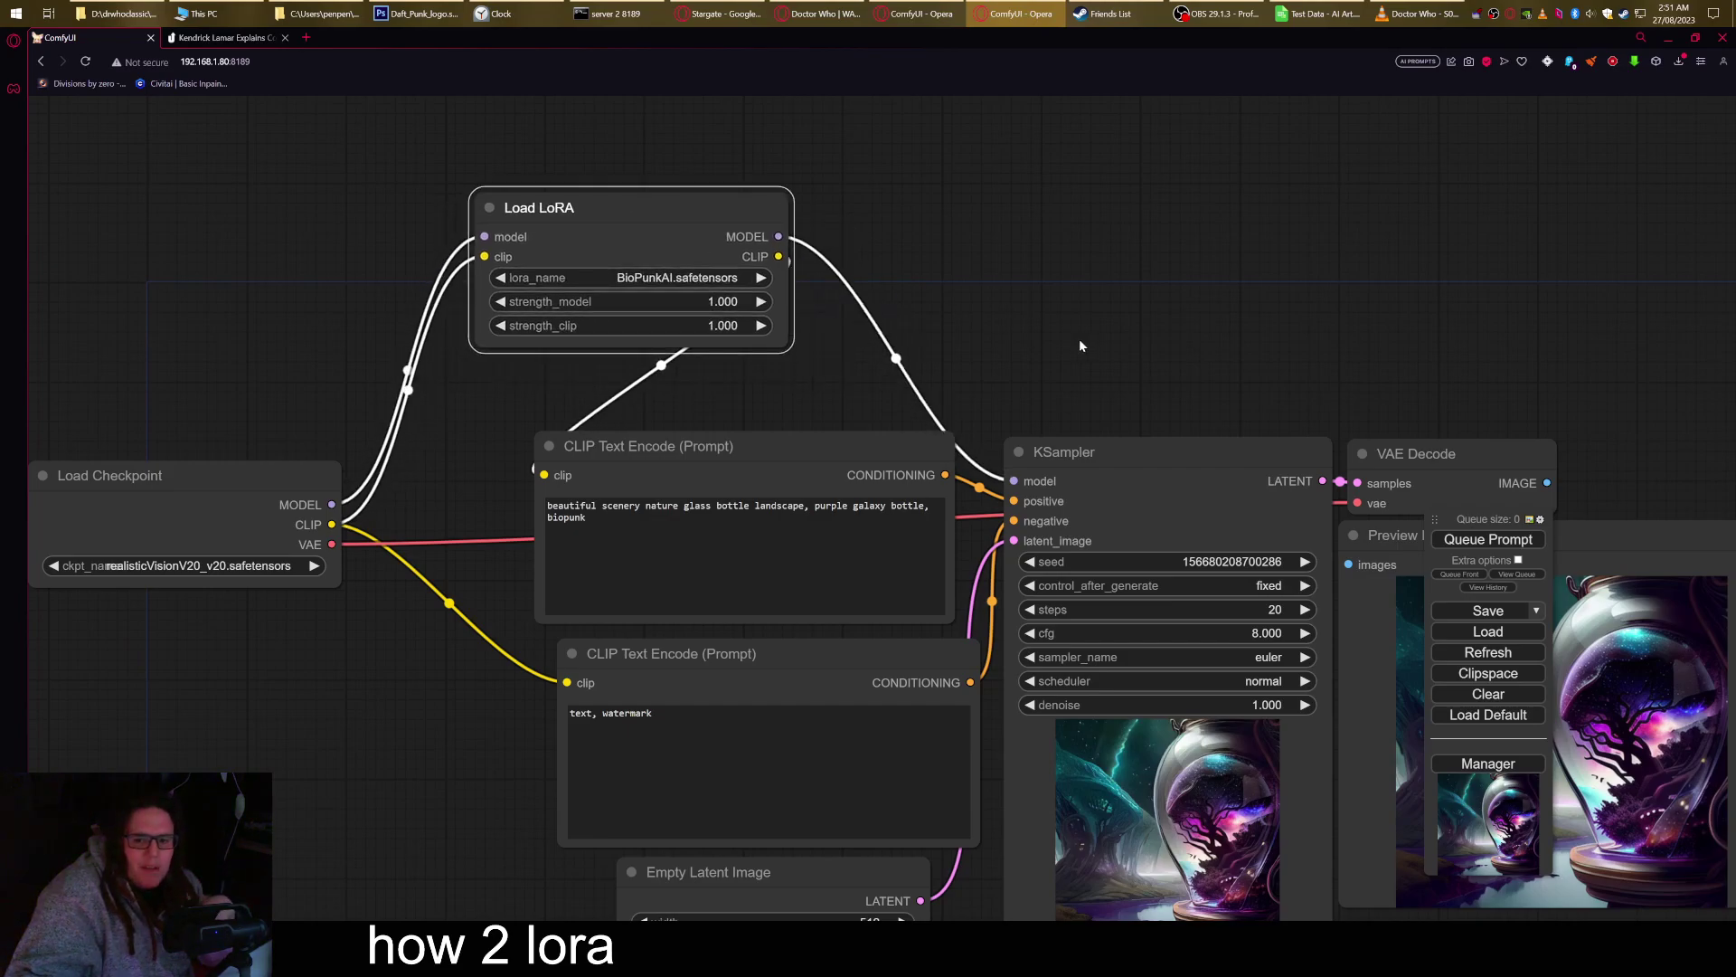
pyautogui.moveTo(1455, 438); pyautogui.dragTo(1185, 331)
pyautogui.scroll(-3, 1185, 331)
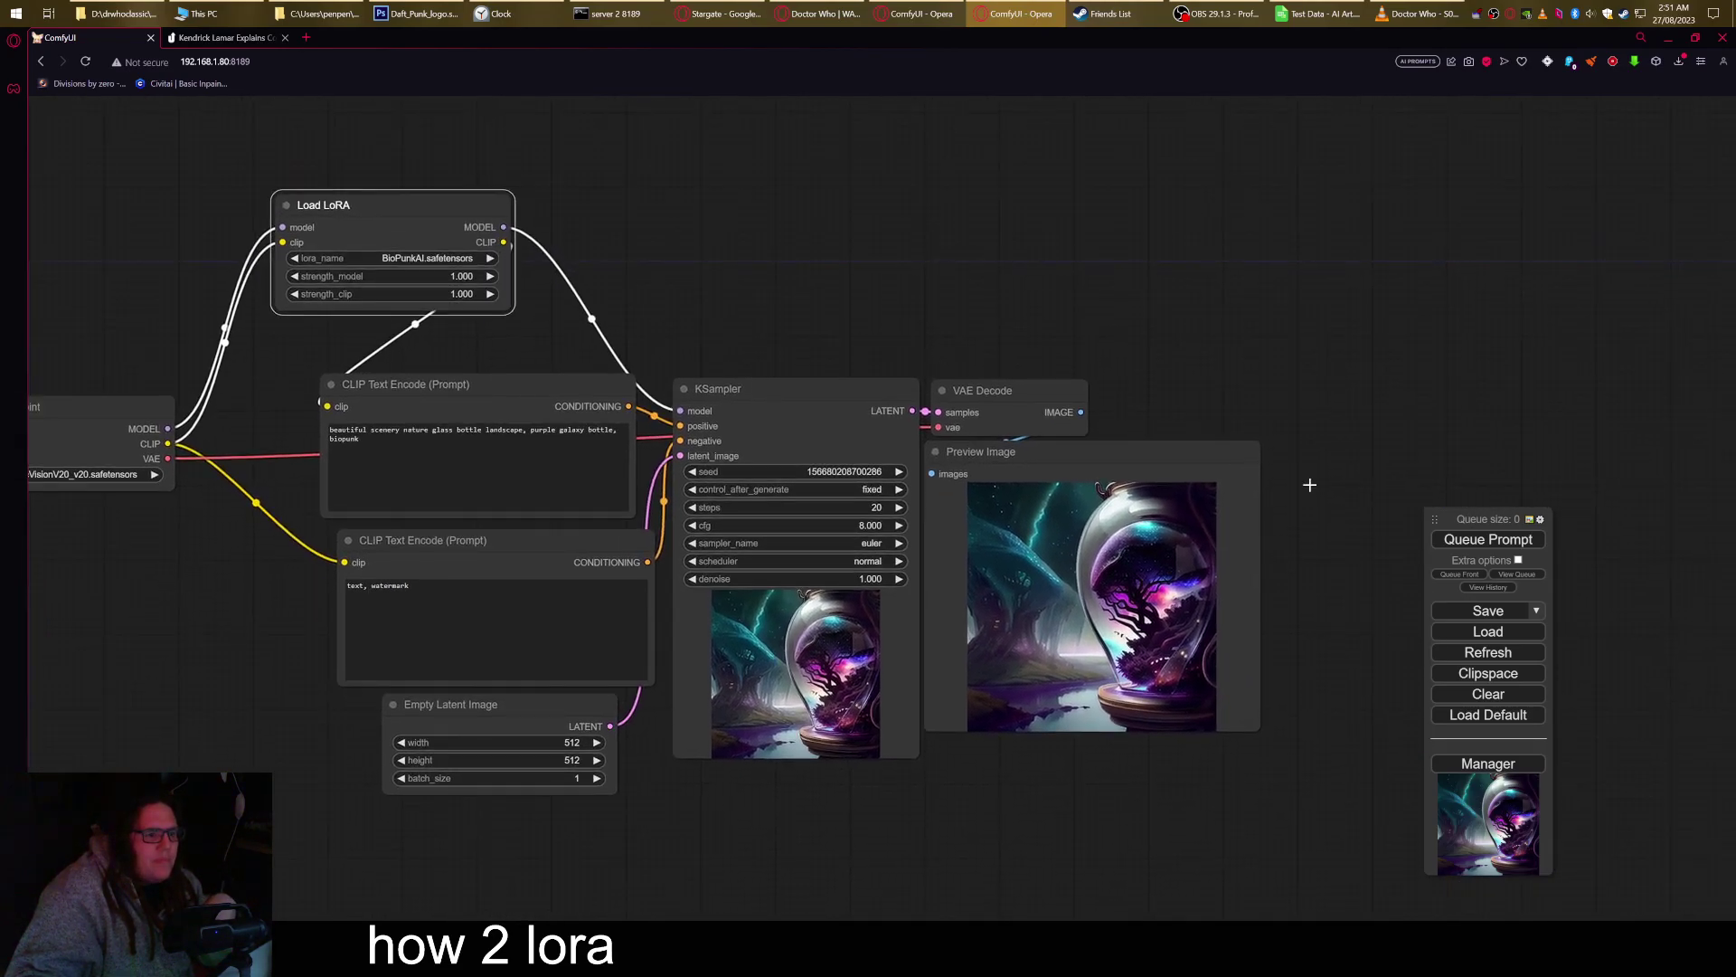